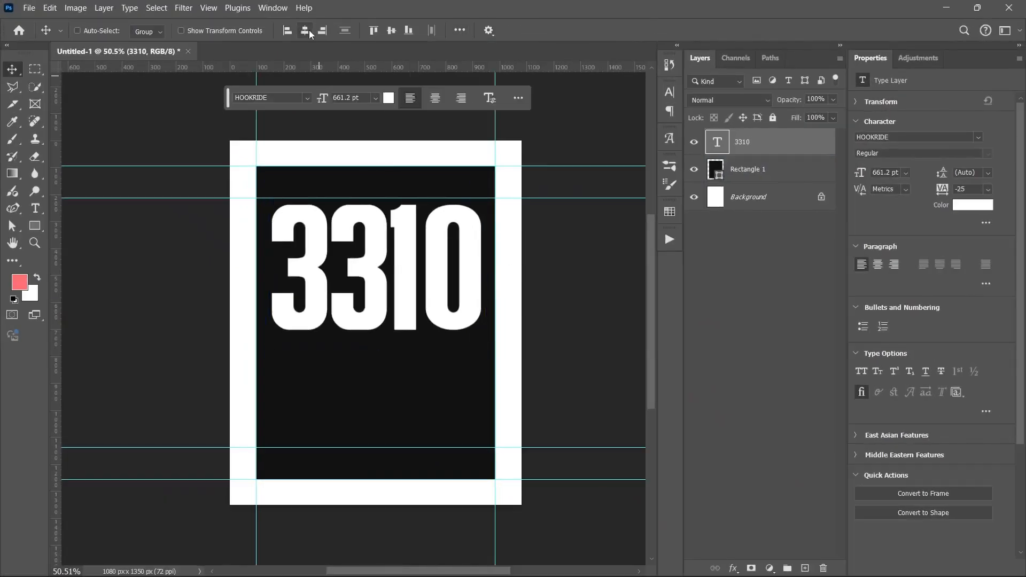
Convert the 3310 text layer to a shape and stretch the digits' upper anchor points upward.
{"action": "right_click", "coordinate": [781, 131]}
{"action": "left_click", "coordinate": [821, 509]}
{"action": "left_click_drag", "start_coordinate": [242, 236], "coordinate": [508, 312]}
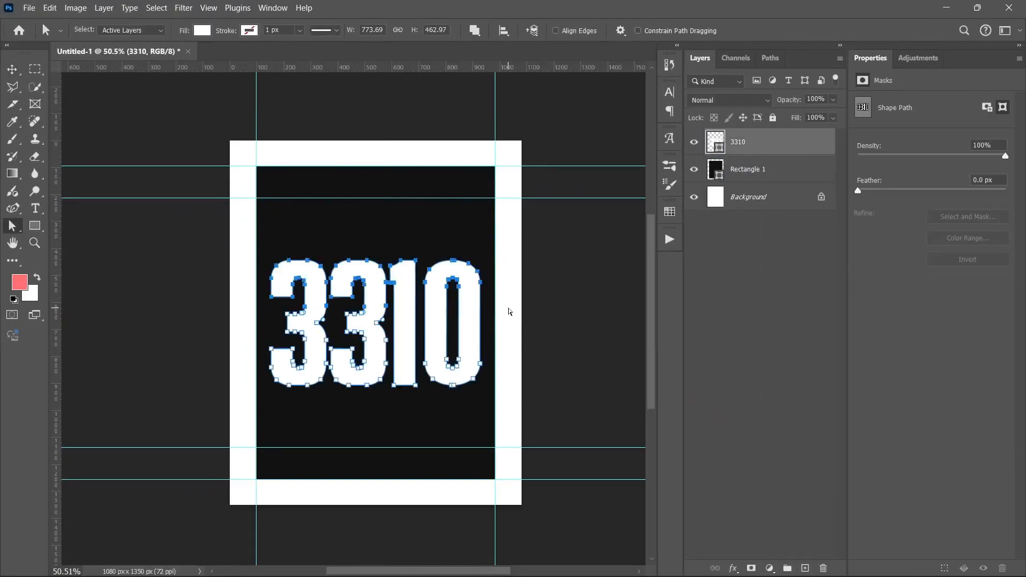
{"action": "scroll", "coordinate": [393, 263], "scroll_direction": "up", "scroll_amount": 2}
{"action": "left_click_drag", "start_coordinate": [364, 260], "coordinate": [364, 186]}
{"action": "left_click", "coordinate": [735, 311]}
{"action": "left_click_drag", "start_coordinate": [211, 230], "coordinate": [544, 308]}
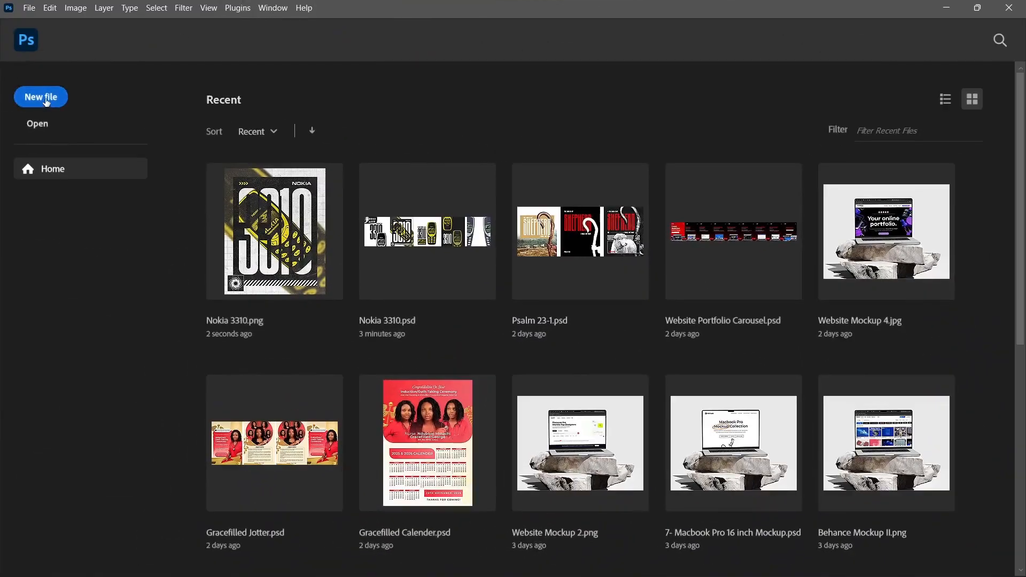
{"action": "key", "text": "ctrl+n"}
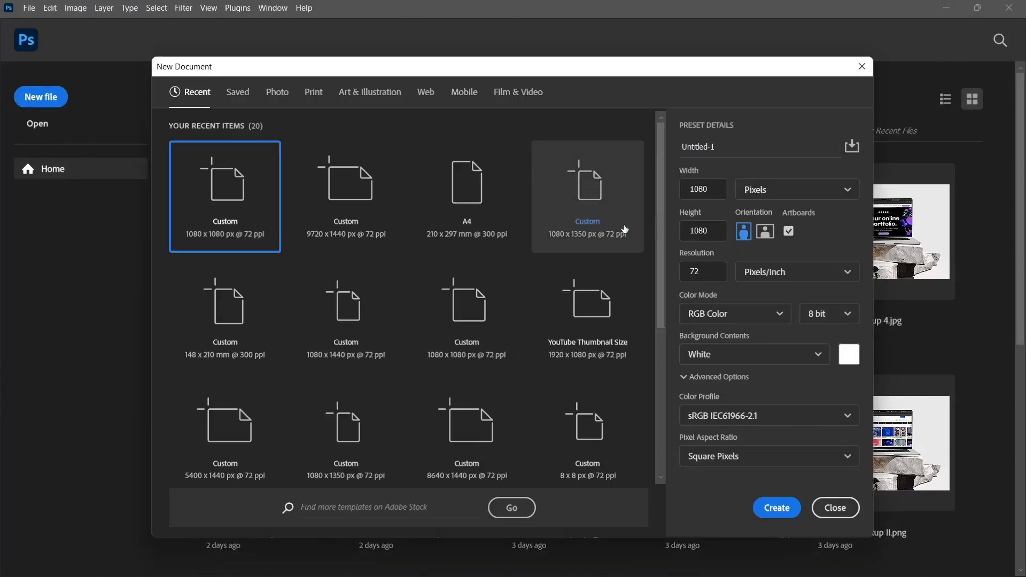
{"action": "left_click", "coordinate": [714, 231]}
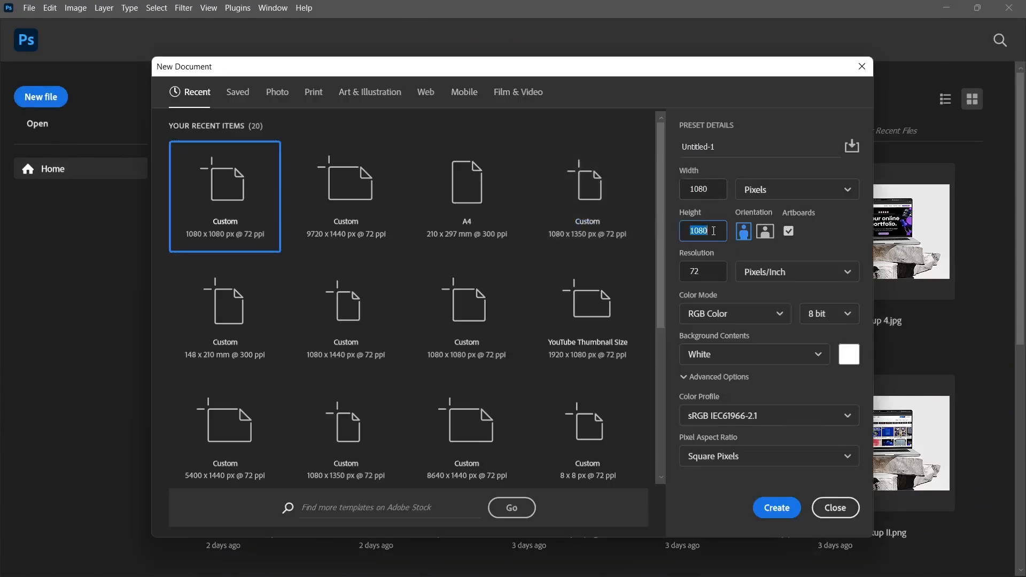
{"action": "type", "text": "1"}
{"action": "left_click", "coordinate": [717, 273]}
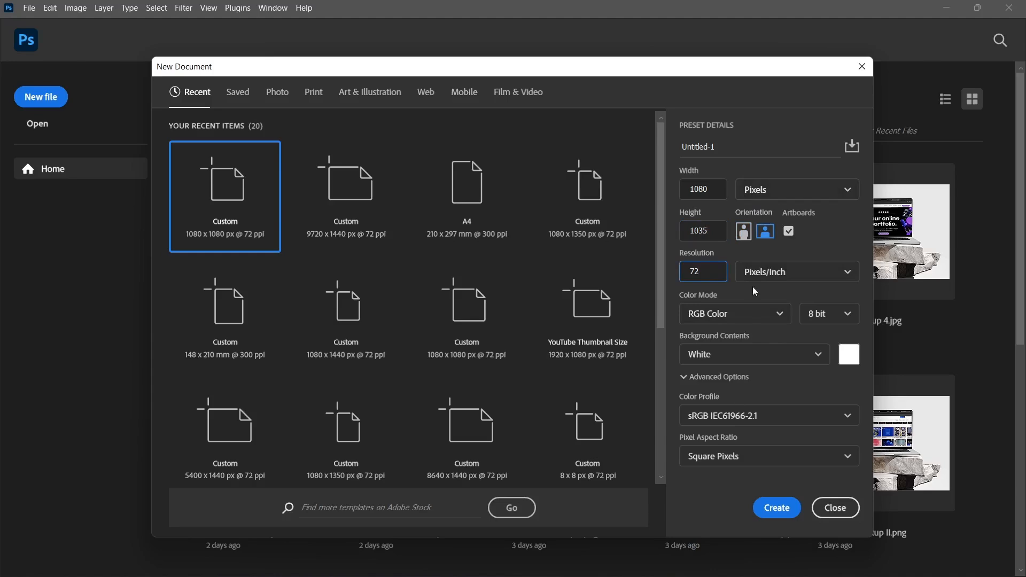
{"action": "left_click", "coordinate": [776, 509]}
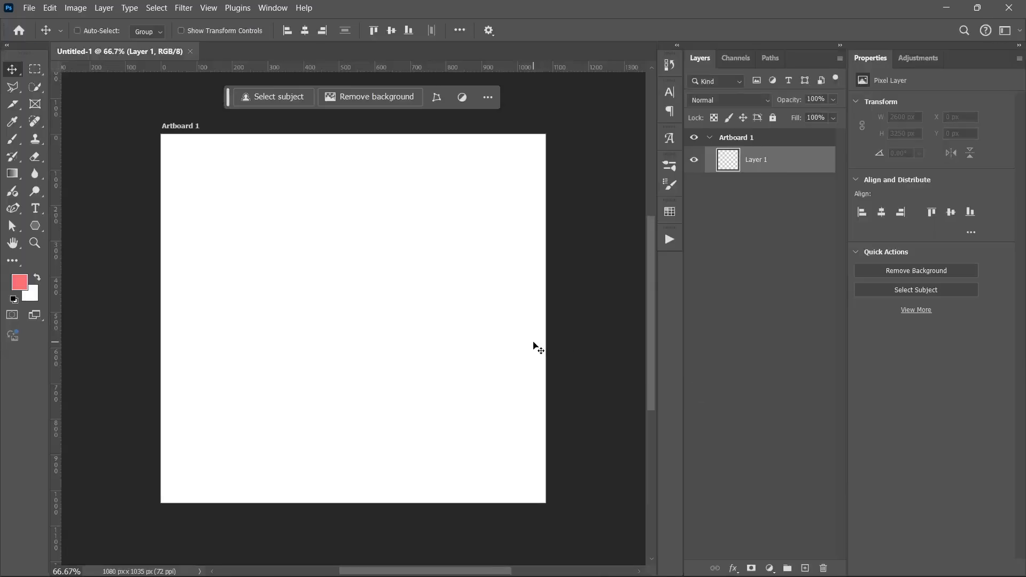
{"action": "scroll", "coordinate": [489, 355], "scroll_direction": "down", "scroll_amount": 2}
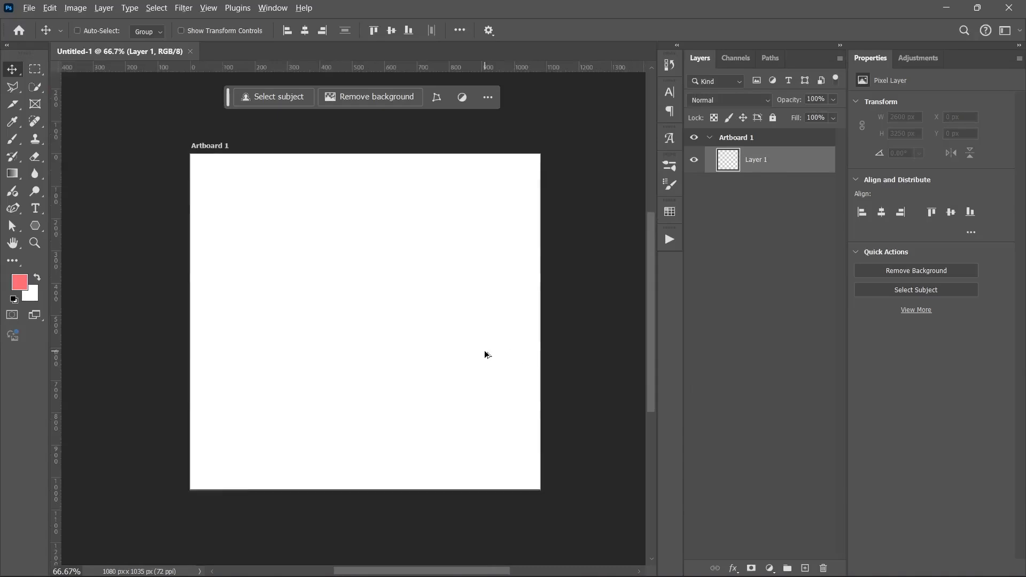
{"action": "scroll", "coordinate": [474, 343], "scroll_direction": "up", "scroll_amount": 1}
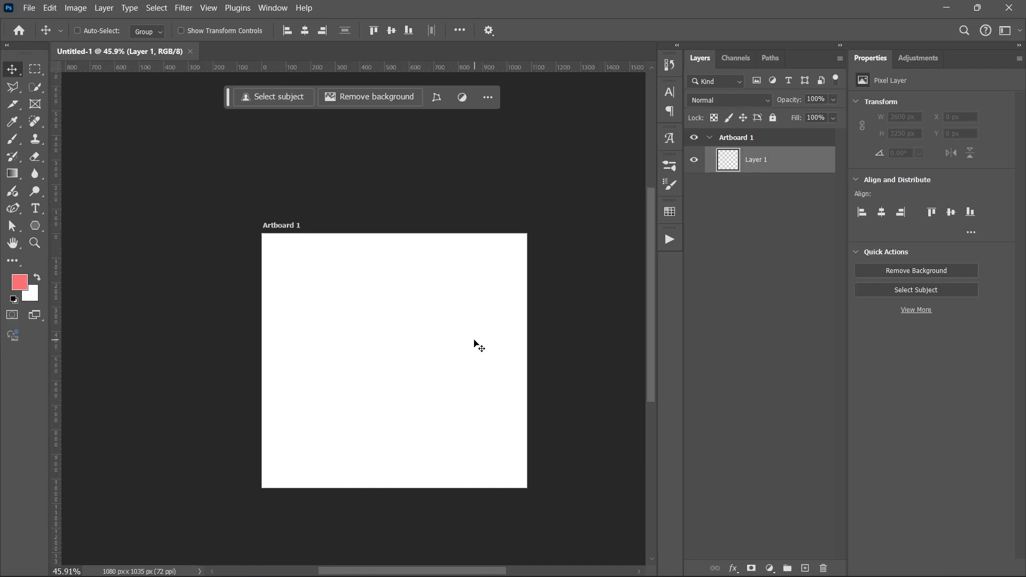
{"action": "key", "text": "super"}
{"action": "left_click", "coordinate": [190, 61]}
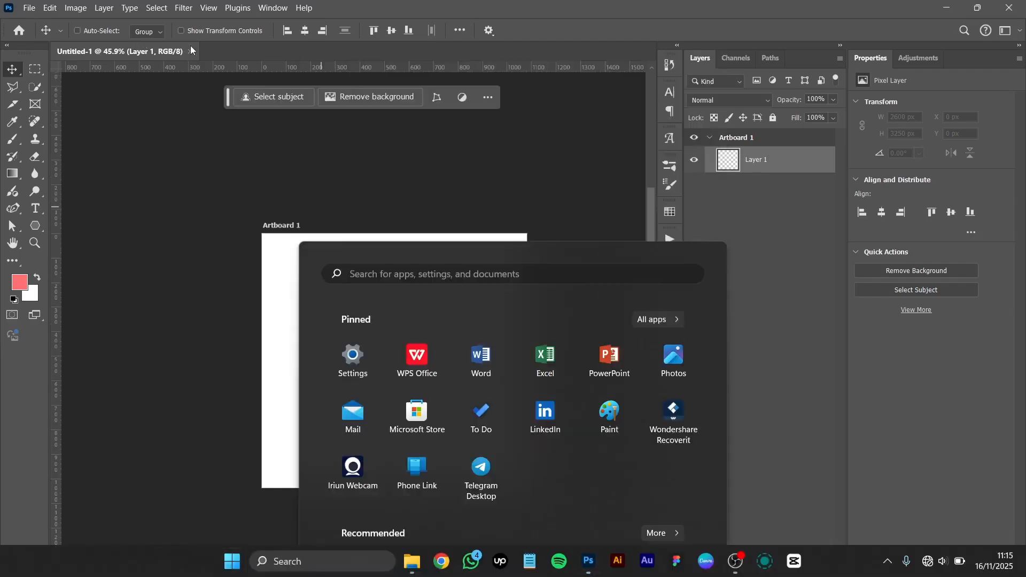
{"action": "left_click", "coordinate": [190, 51]}
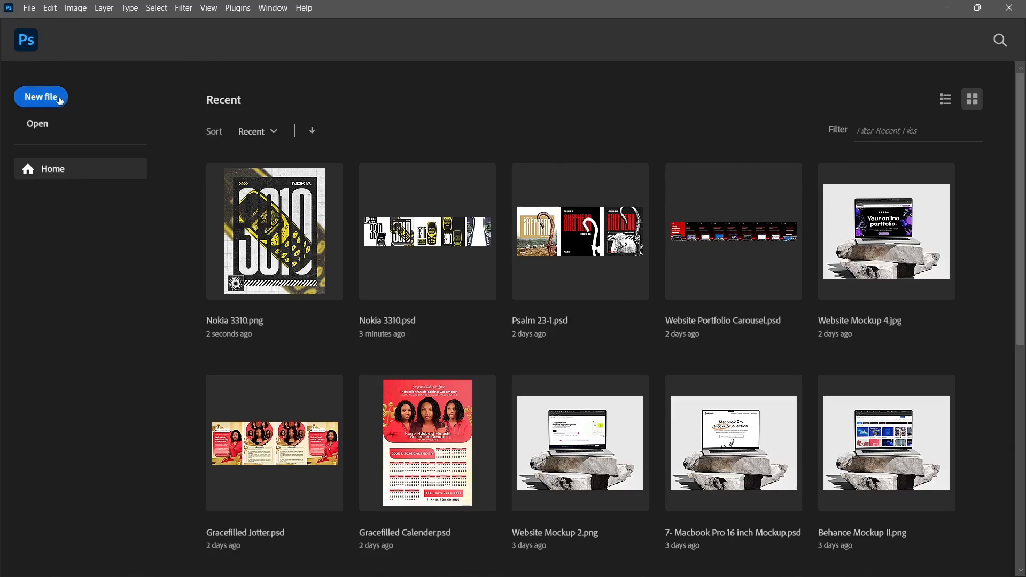
Create a new 1080 x 1350 px document at 72 ppi from the recent presets, without artboards.
{"action": "left_click", "coordinate": [61, 99]}
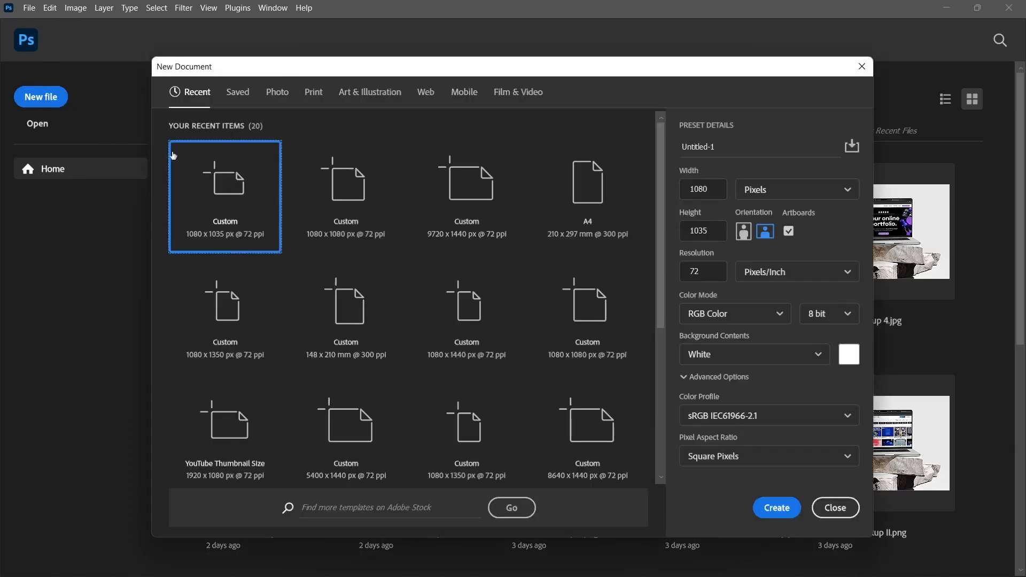
{"action": "left_click", "coordinate": [252, 299]}
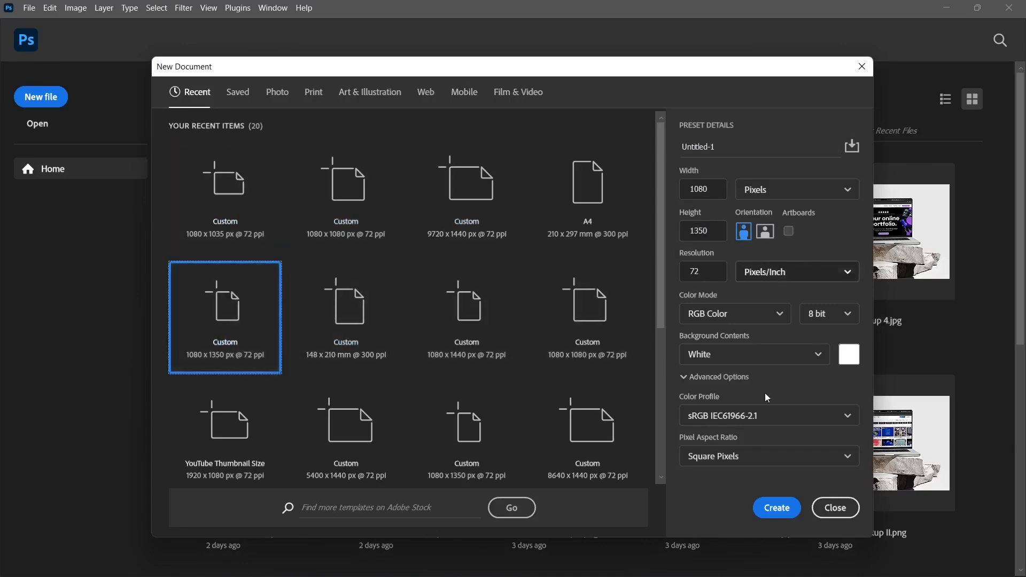
{"action": "left_click", "coordinate": [777, 509]}
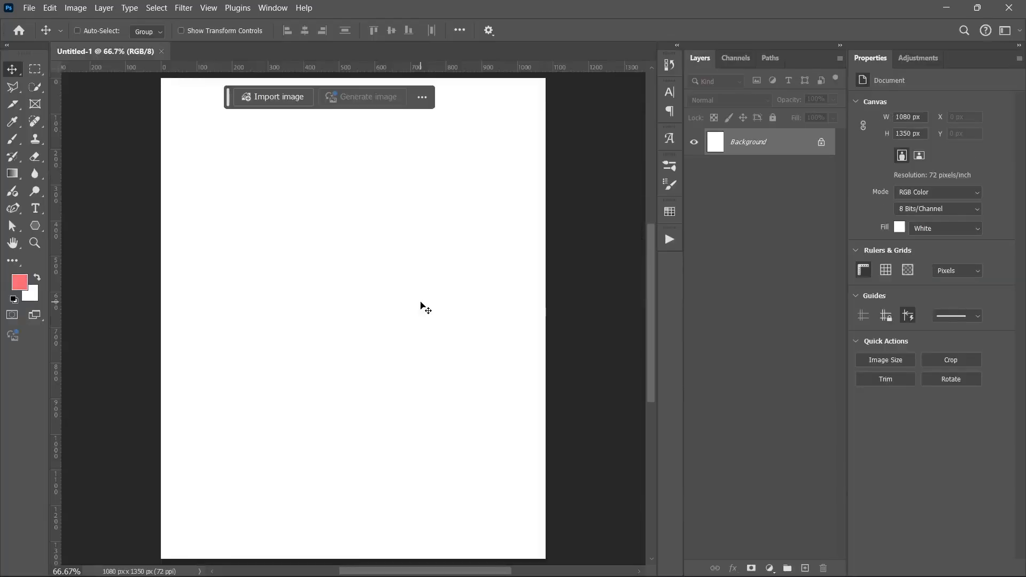
Add a vertical guide near the canvas's left edge and set its position to 9 percent.
{"action": "scroll", "coordinate": [412, 306], "scroll_direction": "down", "scroll_amount": 2}
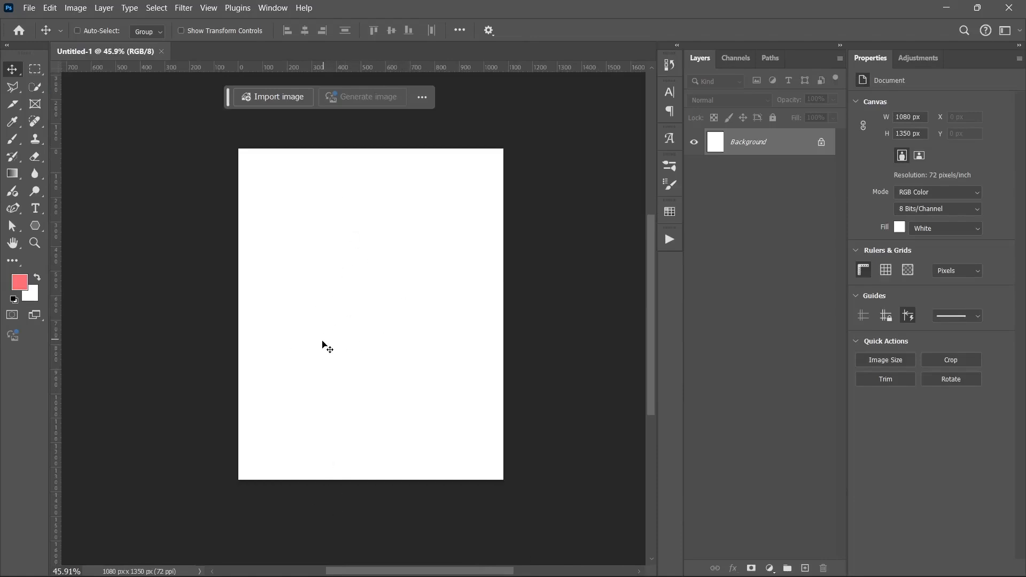
{"action": "scroll", "coordinate": [322, 338], "scroll_direction": "up", "scroll_amount": 1}
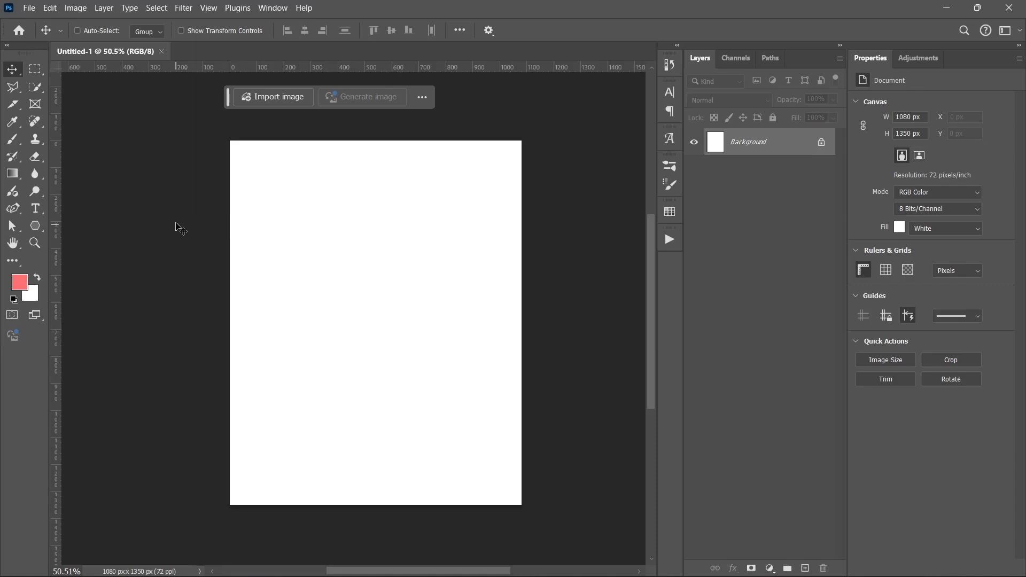
{"action": "left_click_drag", "start_coordinate": [59, 252], "coordinate": [259, 249]}
{"action": "right_click", "coordinate": [260, 248]}
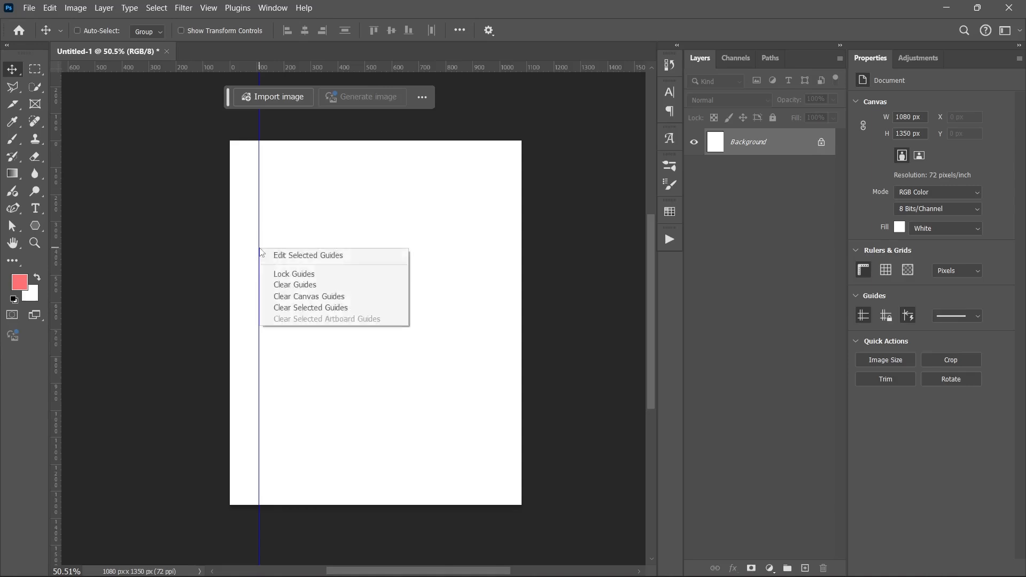
{"action": "left_click", "coordinate": [289, 255]}
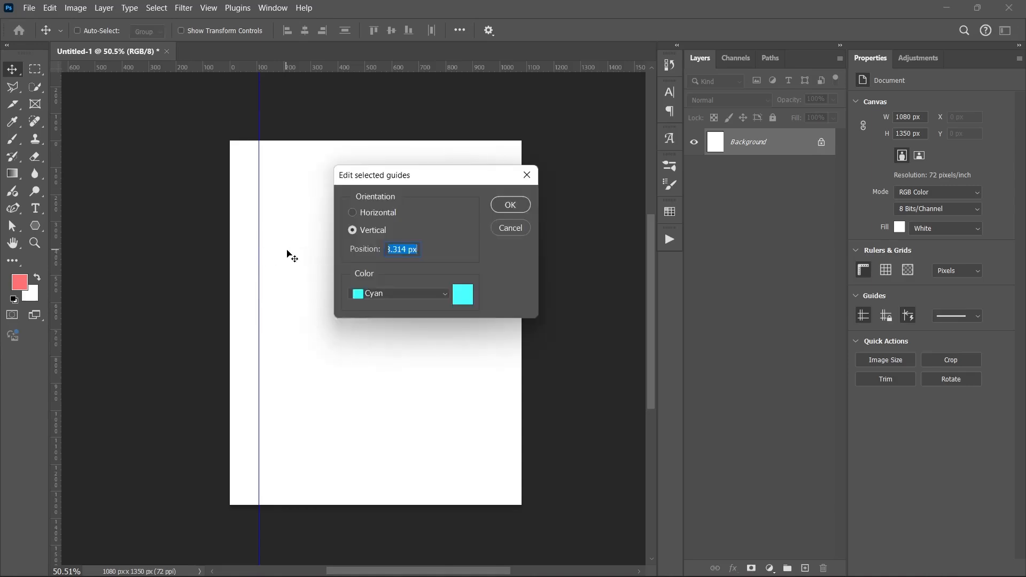
{"action": "right_click", "coordinate": [415, 250]}
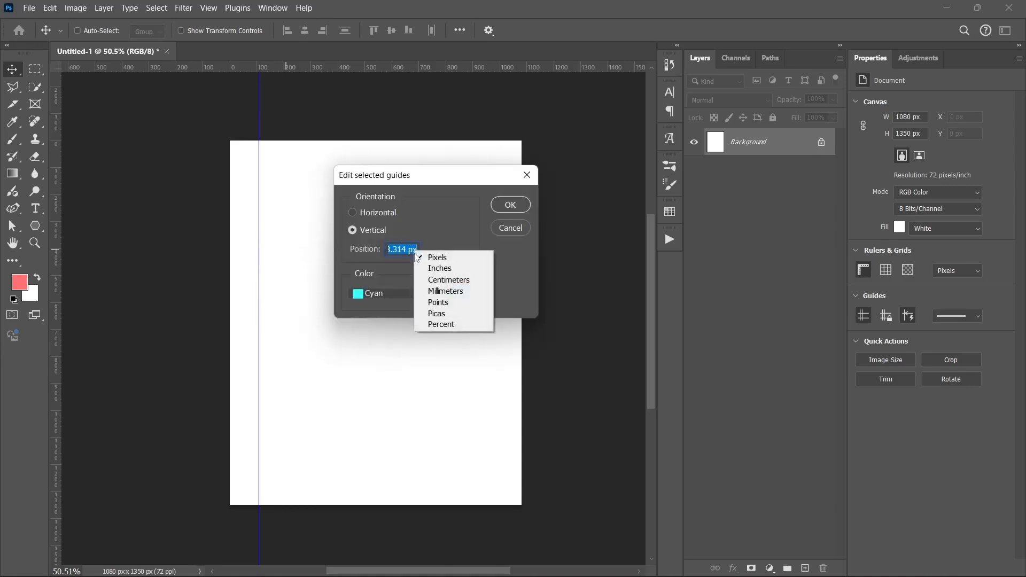
{"action": "left_click", "coordinate": [441, 324]}
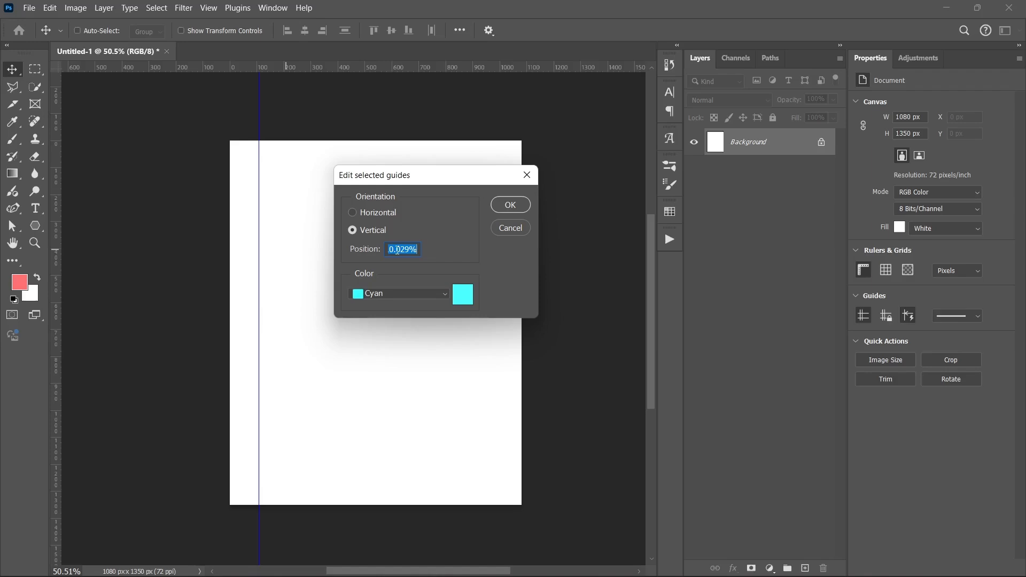
{"action": "type", "text": "9"}
{"action": "key", "text": "Return"}
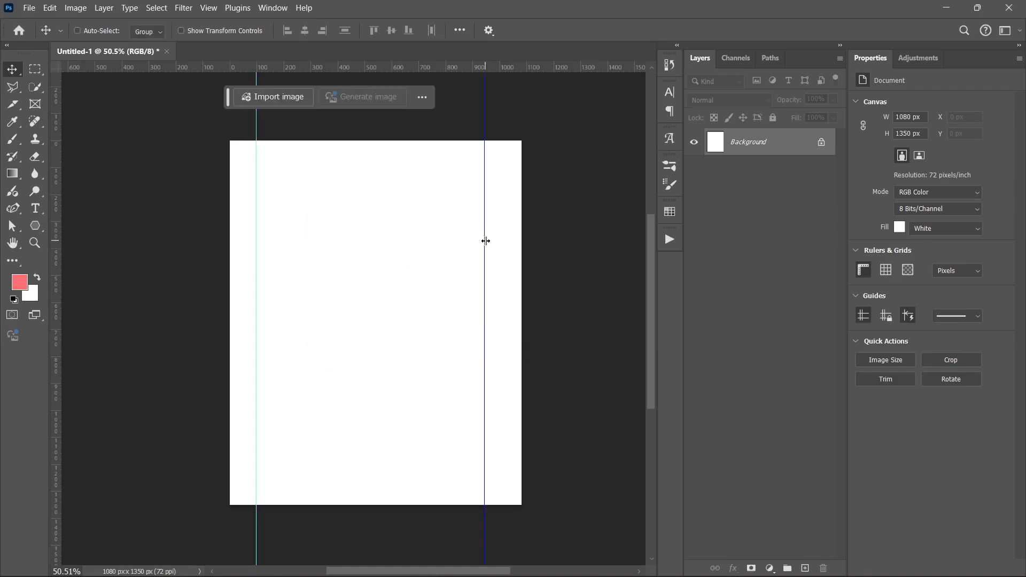
Add a second vertical guide near the canvas's right edge at 91 percent.
{"action": "double_click", "coordinate": [485, 241]}
{"action": "type", "text": "9"}
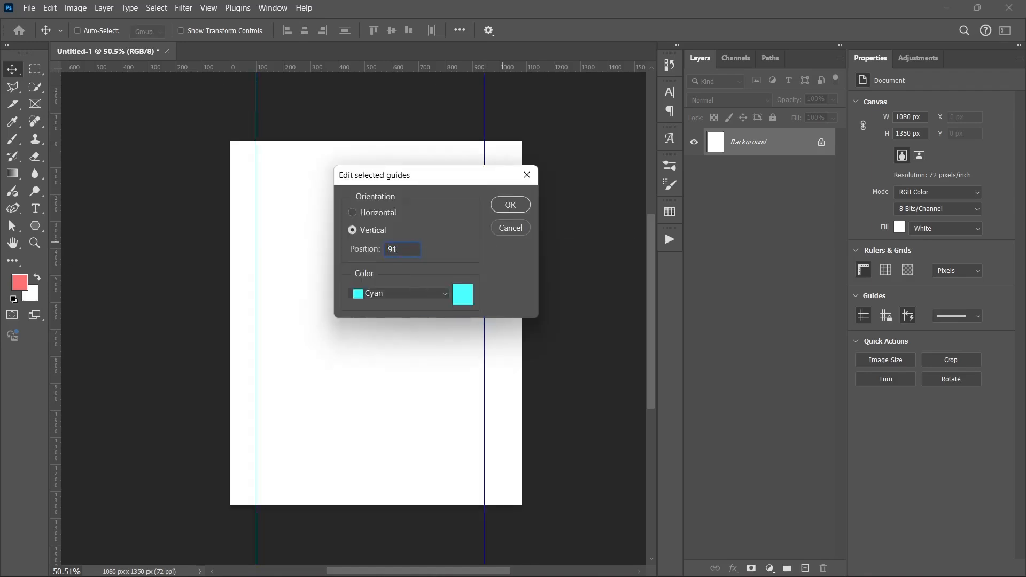
{"action": "key", "text": "Return"}
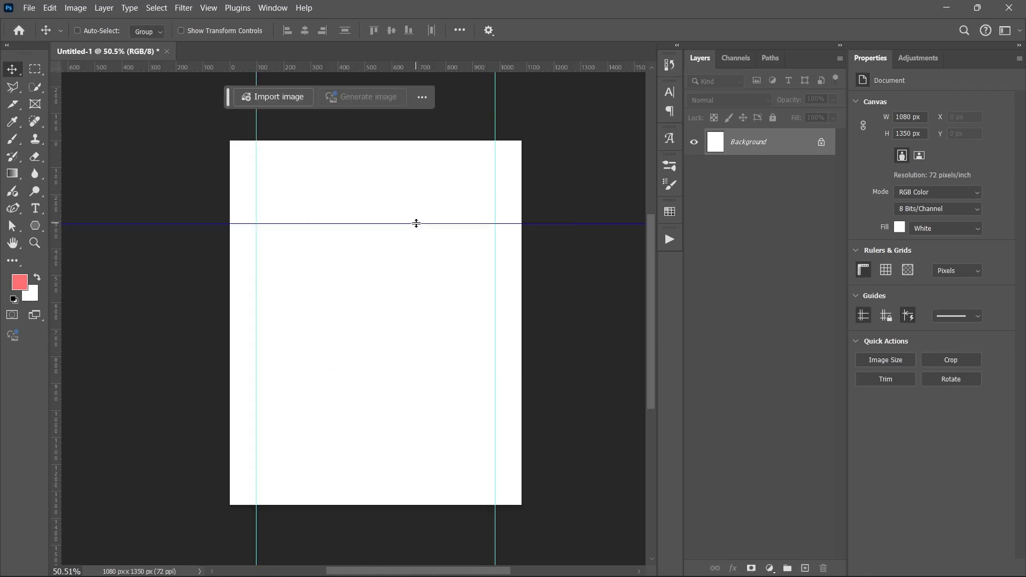
Add two horizontal guides near the canvas's top and two near its bottom, placing the inner lower one at 84 percent.
{"action": "double_click", "coordinate": [415, 222]}
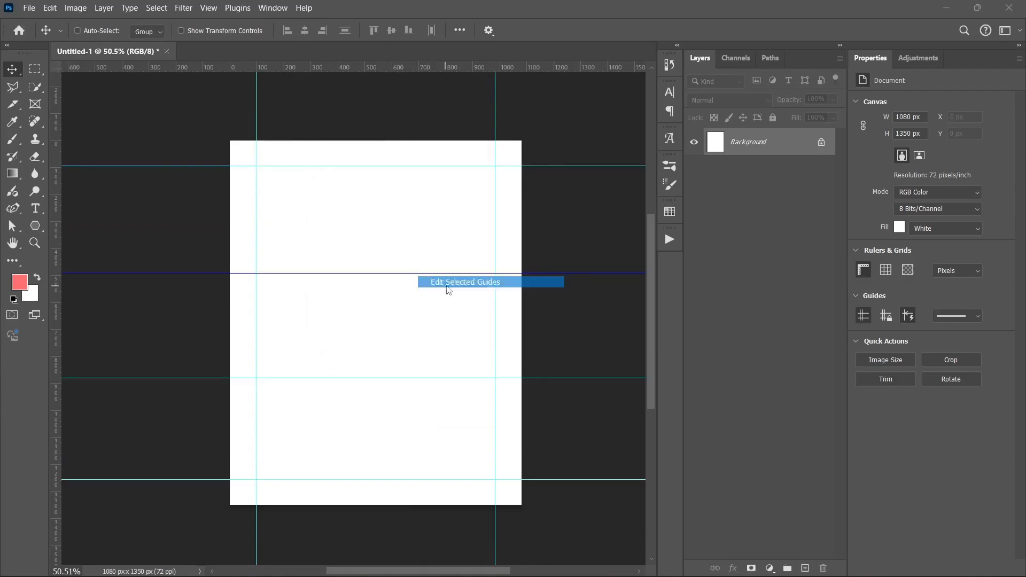
{"action": "double_click", "coordinate": [447, 274]}
{"action": "key", "text": "Return"}
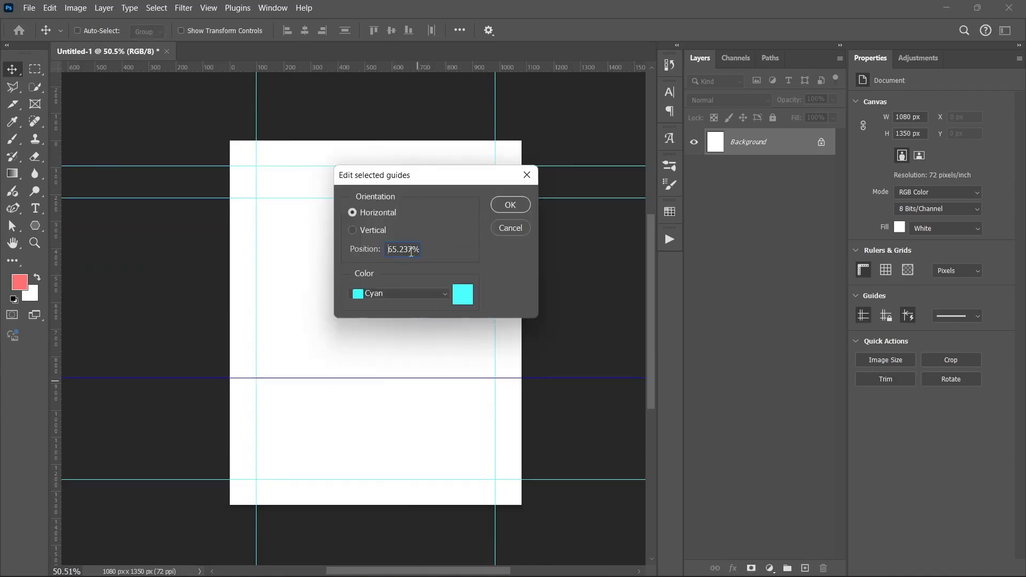
{"action": "type", "text": "84"}
{"action": "key", "text": "Return"}
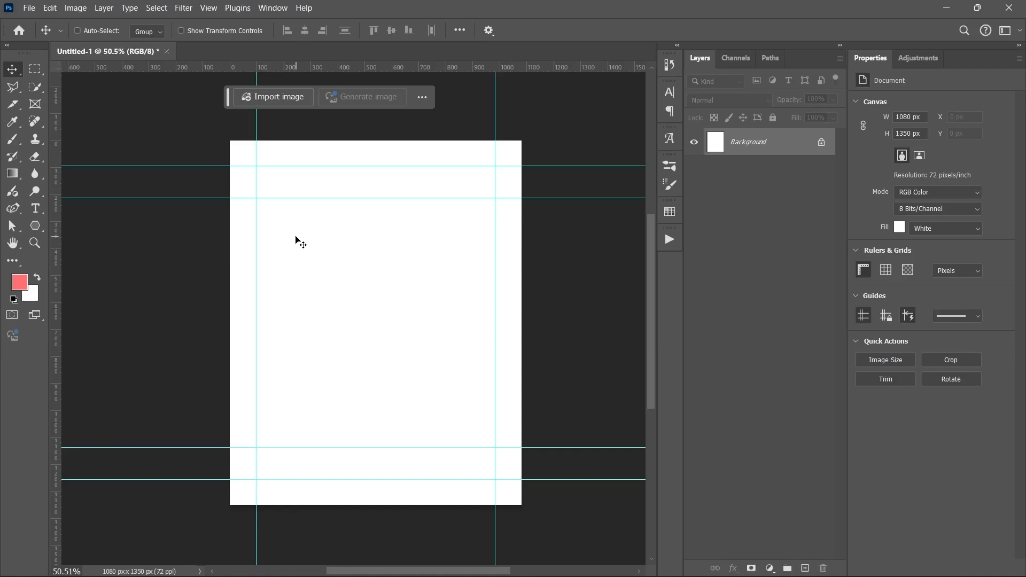
Draw a black rectangle and extend its edges to the outermost guides, about 886 x 1161 px.
{"action": "left_click_drag", "start_coordinate": [40, 221], "coordinate": [86, 225]}
{"action": "left_click_drag", "start_coordinate": [264, 182], "coordinate": [447, 405]}
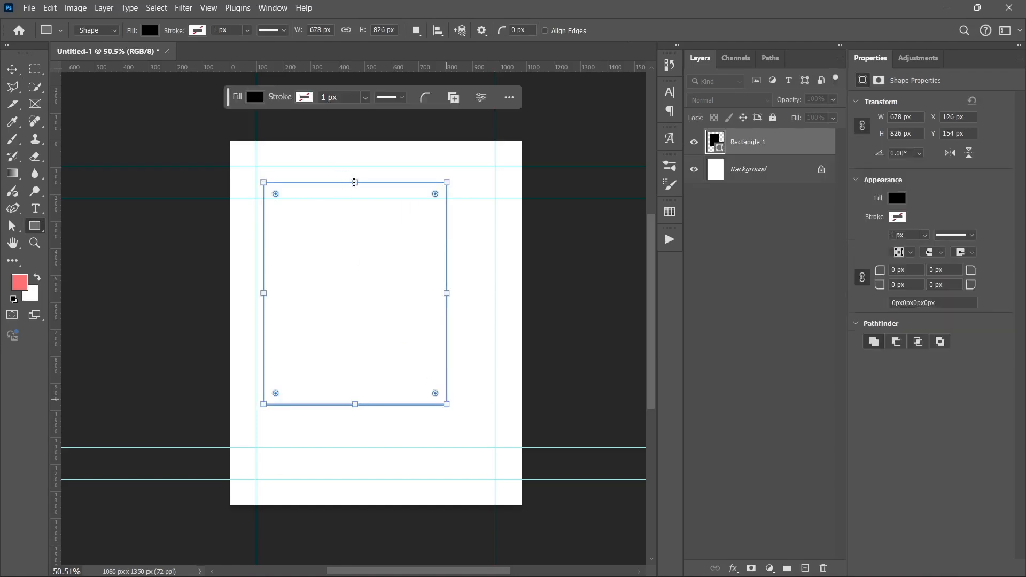
{"action": "left_click_drag", "start_coordinate": [355, 182], "coordinate": [355, 166]}
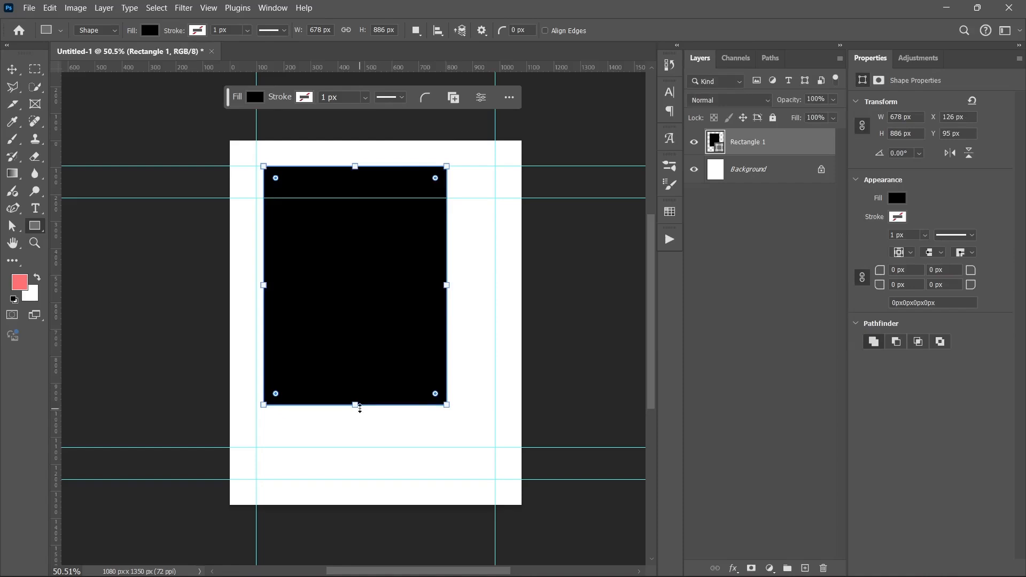
{"action": "left_click_drag", "start_coordinate": [355, 405], "coordinate": [353, 479]}
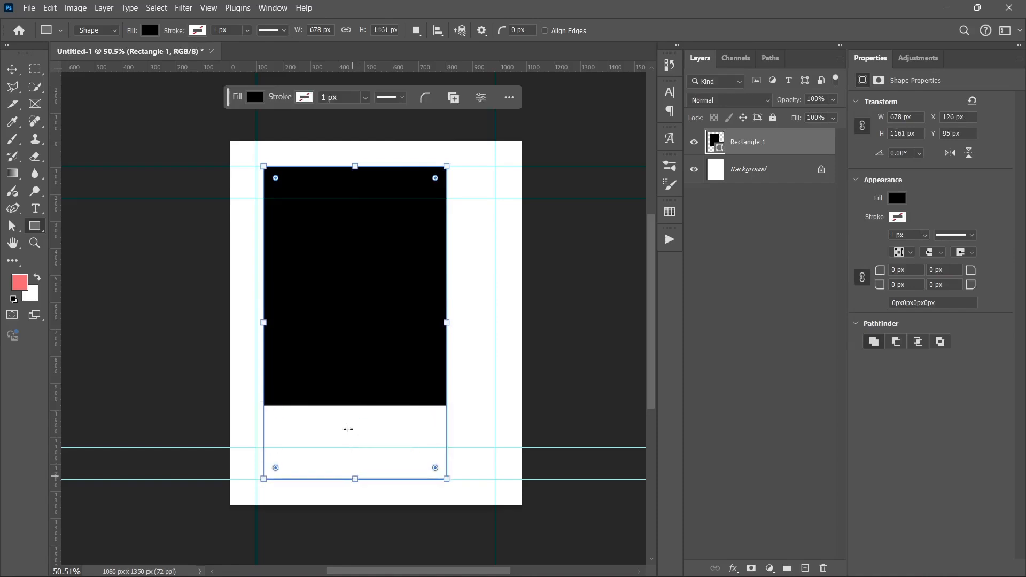
{"action": "left_click_drag", "start_coordinate": [266, 322], "coordinate": [256, 323]}
{"action": "left_click_drag", "start_coordinate": [446, 323], "coordinate": [495, 323]}
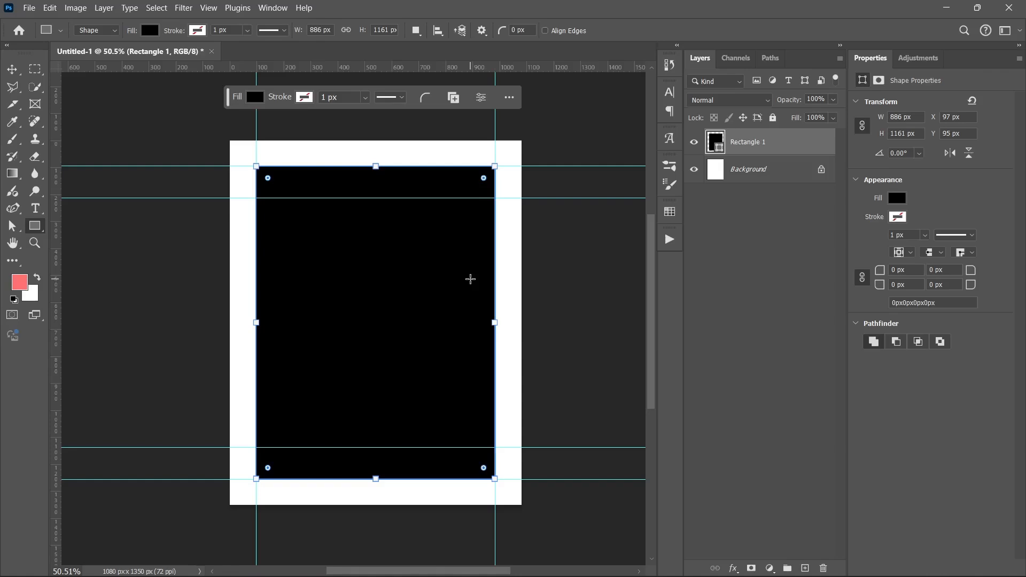
Change the rectangle's fill color to #121212 and deselect the layer.
{"action": "left_click", "coordinate": [897, 199]}
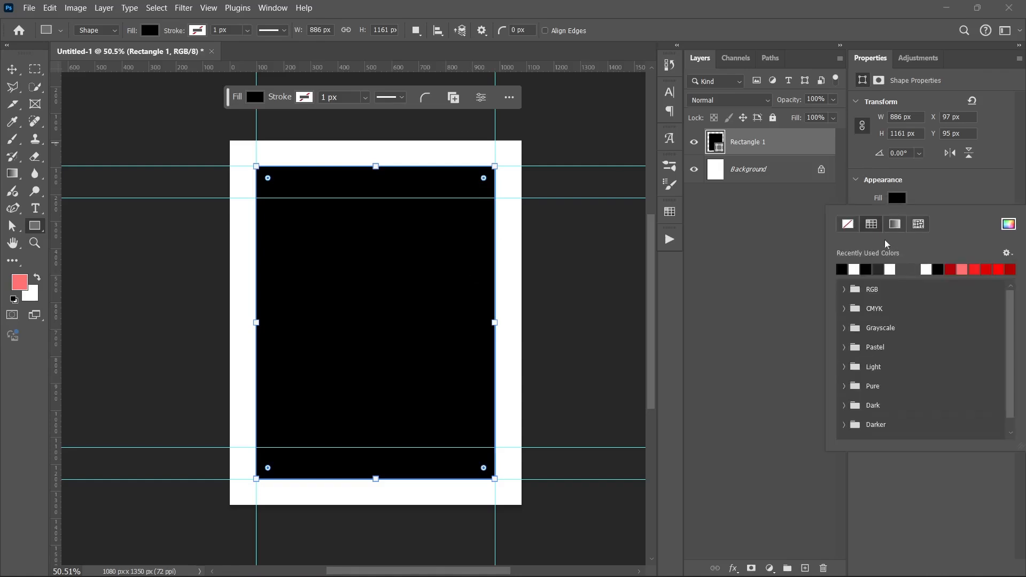
{"action": "double_click", "coordinate": [720, 148]}
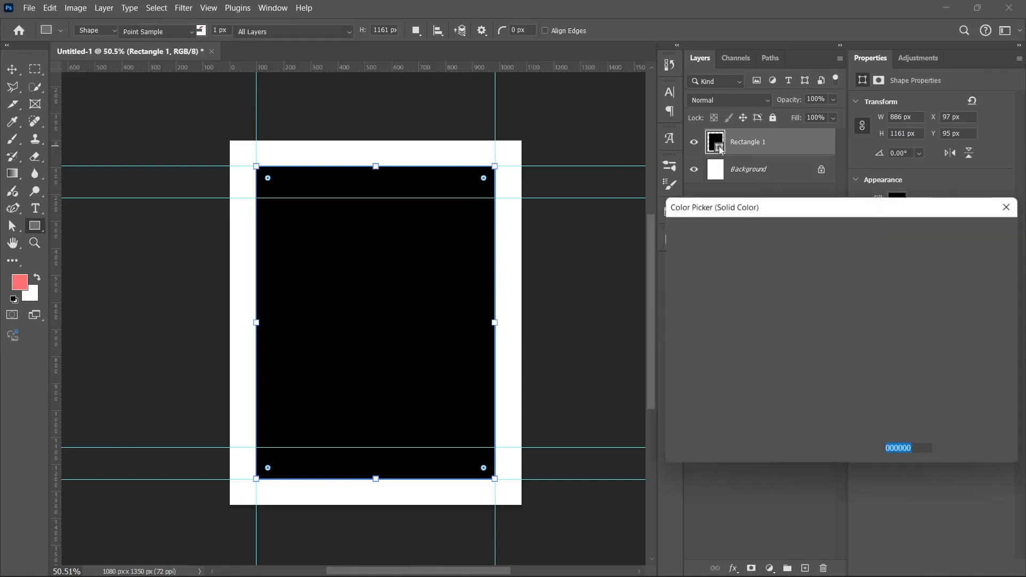
{"action": "type", "text": "12"}
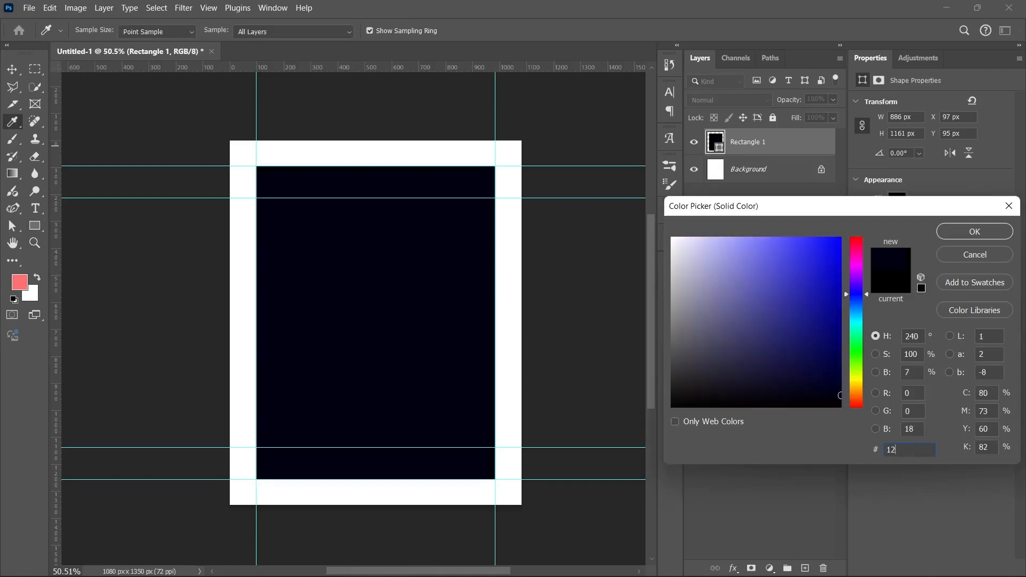
{"action": "type", "text": "1212"}
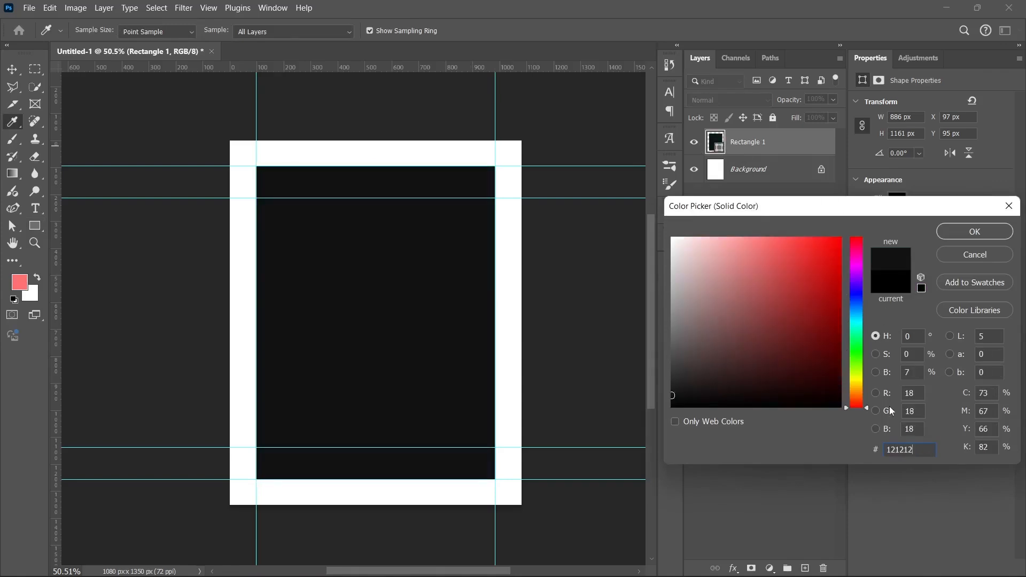
{"action": "left_click", "coordinate": [974, 231]}
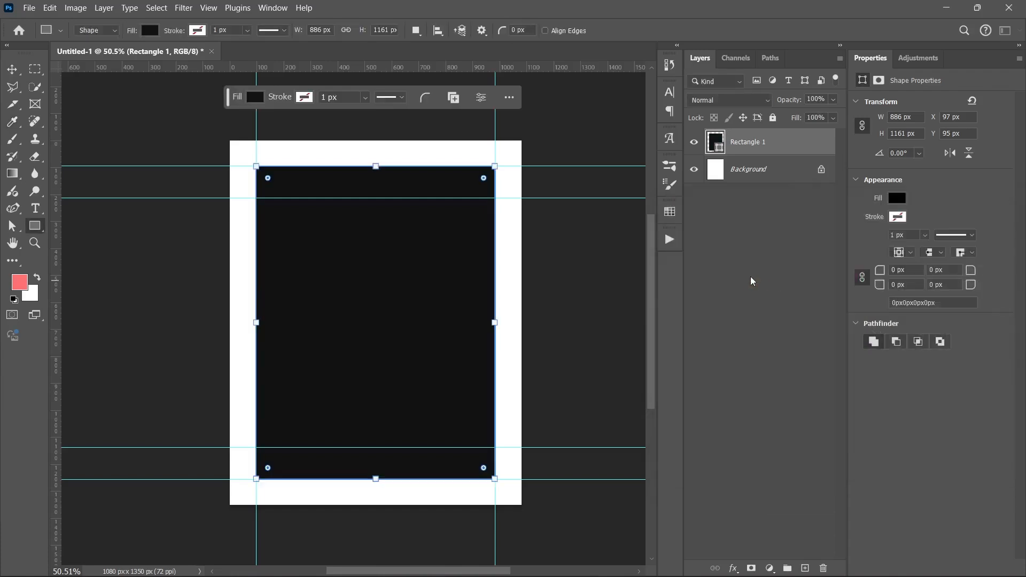
{"action": "key", "text": "v"}
{"action": "left_click", "coordinate": [755, 276]}
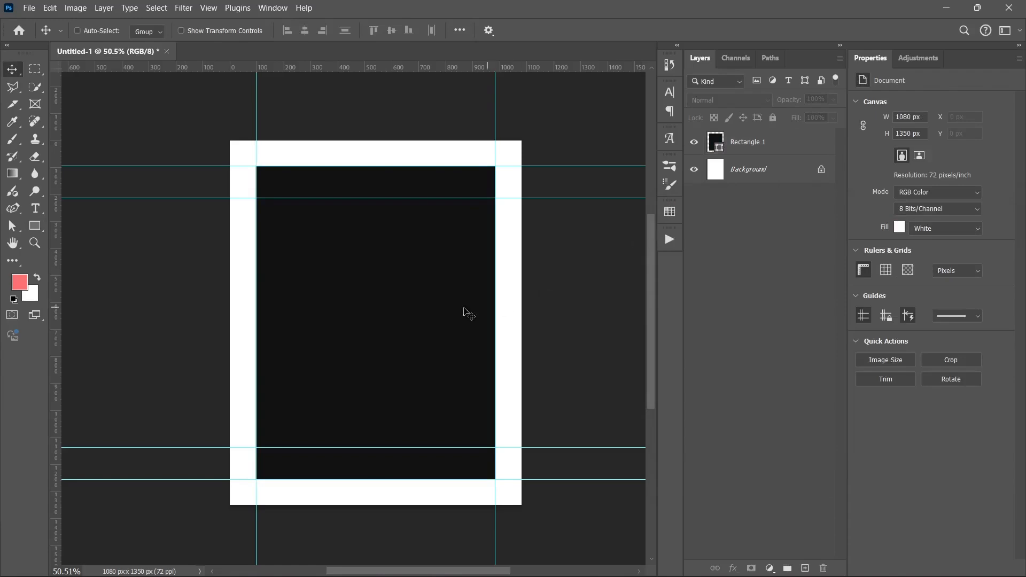
Add a text layer reading "3310" in the upper part of the dark panel.
{"action": "left_click", "coordinate": [447, 312], "text": "ctrl"}
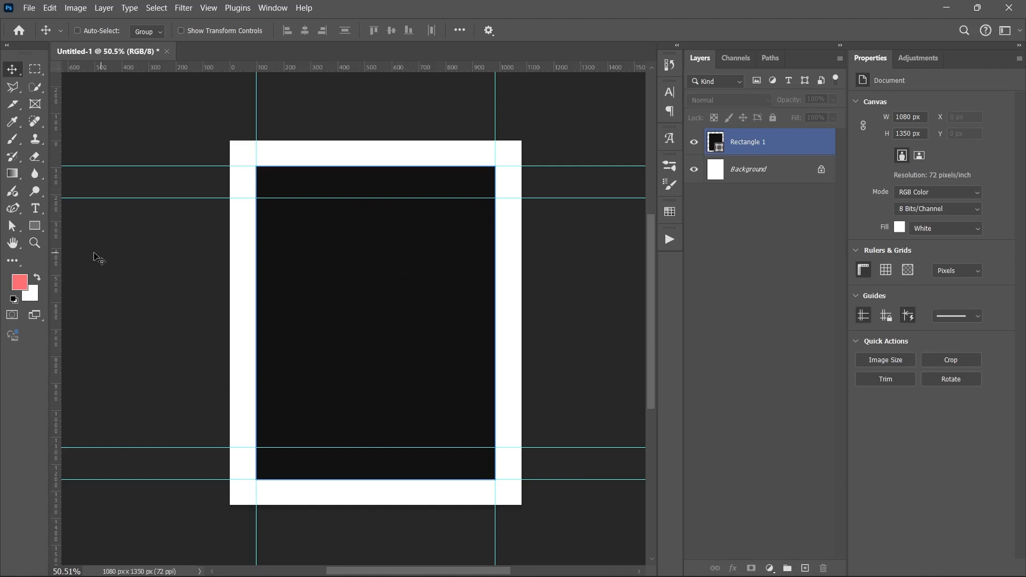
{"action": "left_click", "coordinate": [36, 208]}
{"action": "left_click", "coordinate": [288, 266]}
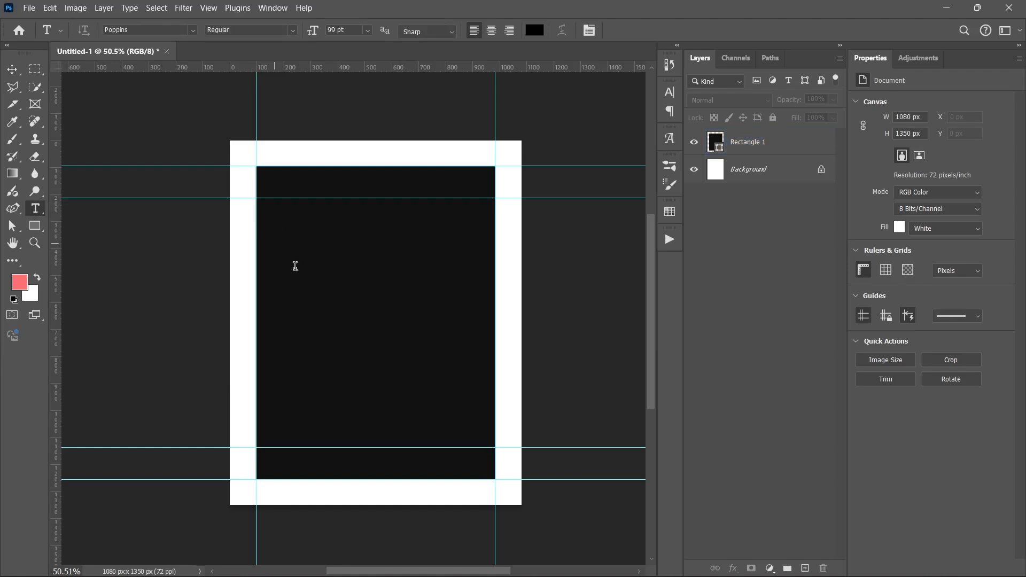
{"action": "left_click", "coordinate": [312, 278]}
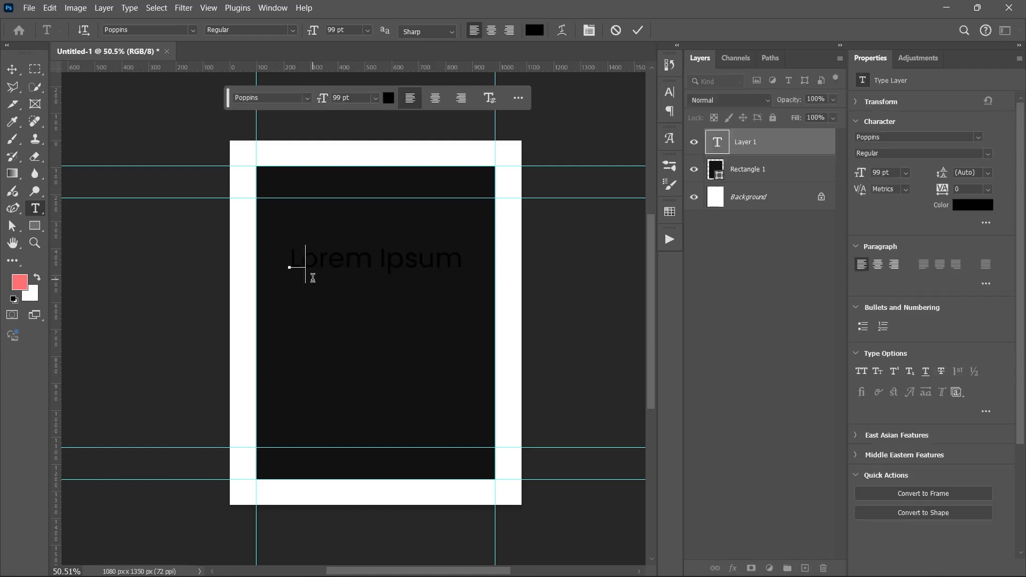
{"action": "type", "text": "3310"}
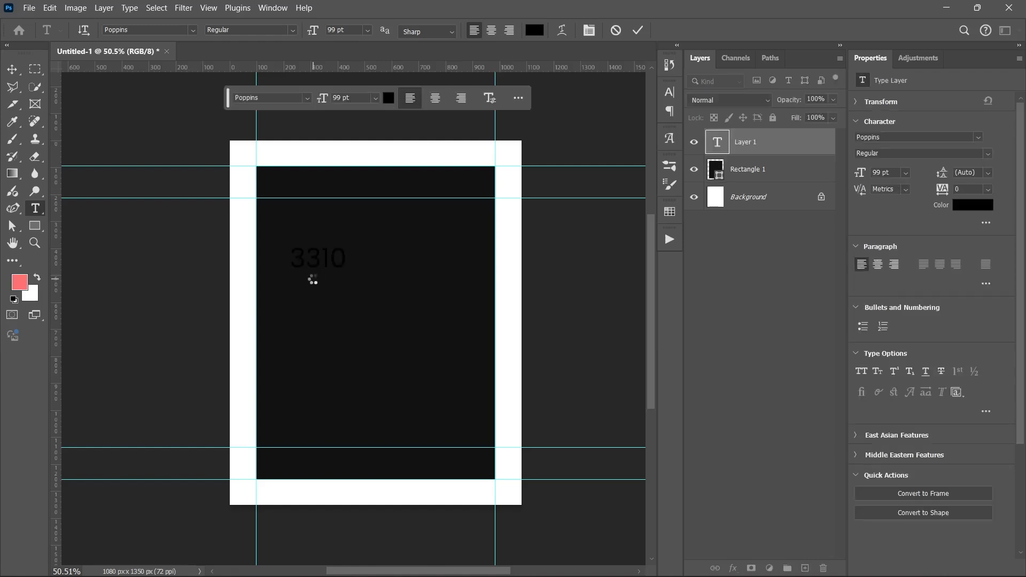
{"action": "key", "text": "ctrl+Return"}
{"action": "left_click", "coordinate": [14, 70]}
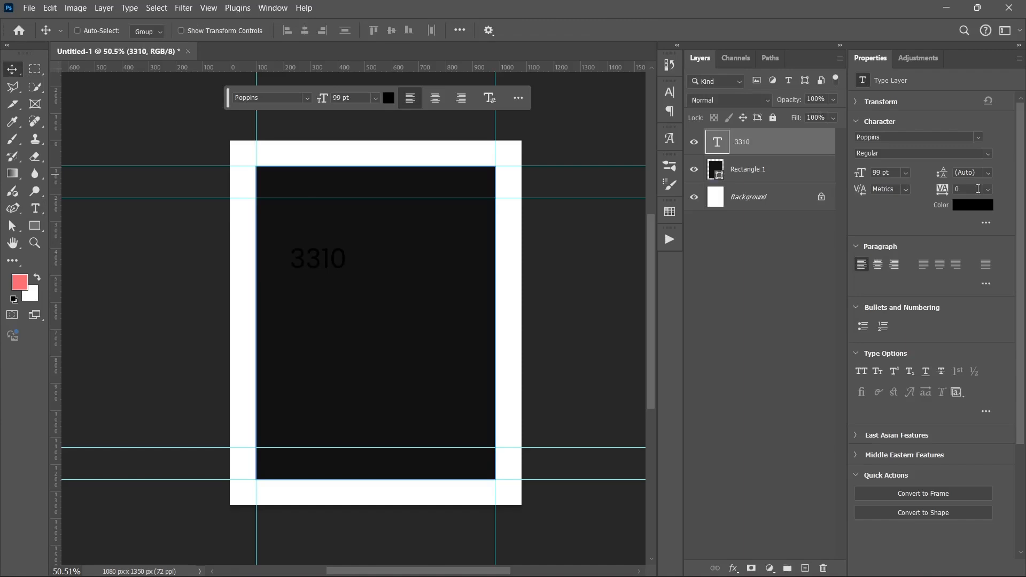
Change the 3310 text color to white, #ffffff.
{"action": "left_click", "coordinate": [973, 204]}
{"action": "type", "text": "ffffff"}
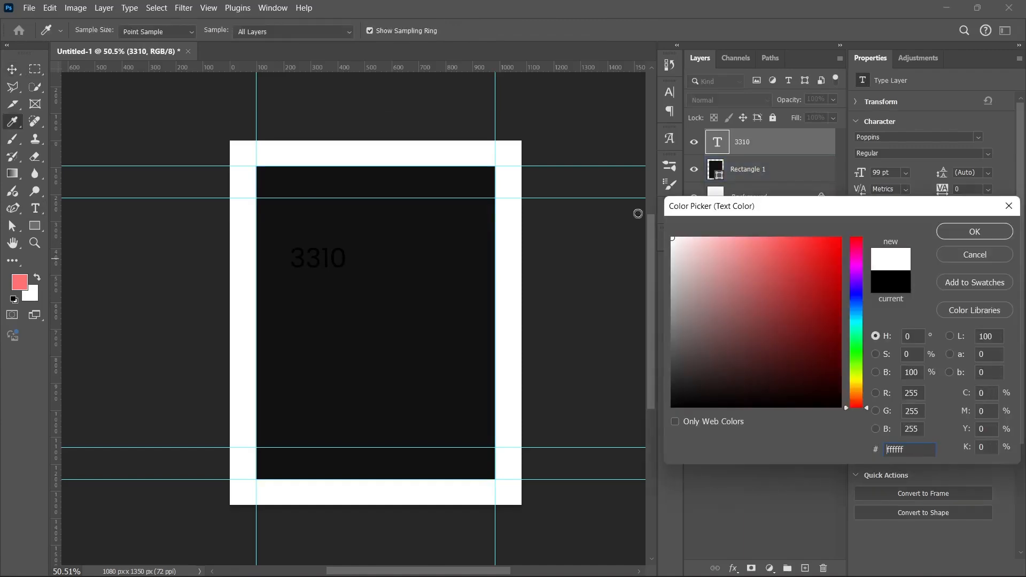
{"action": "key", "text": "Return"}
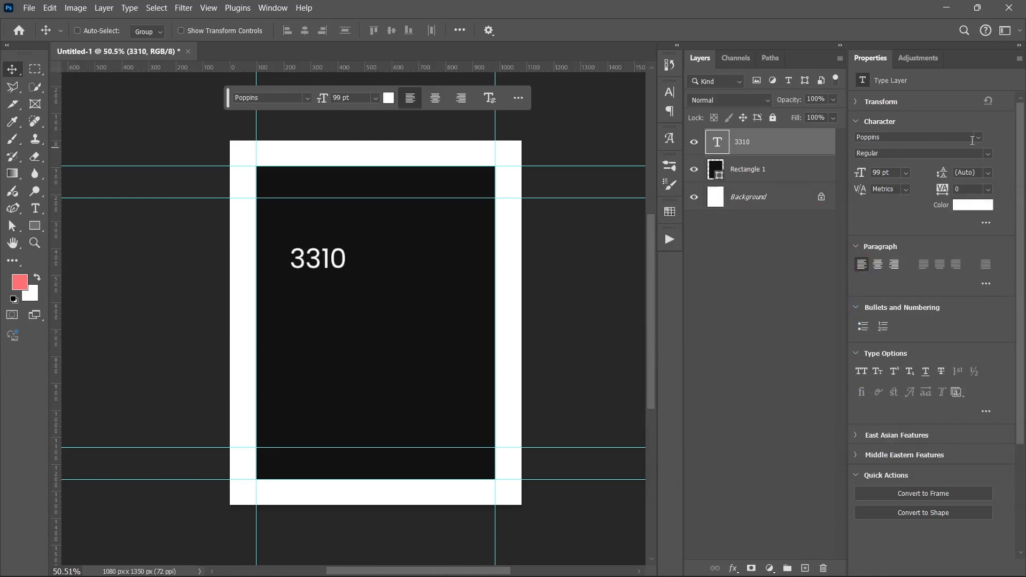
Set the 3310 text's font to HOOKRIDE Regular and collapse the Glyphs panel.
{"action": "left_click", "coordinate": [982, 137]}
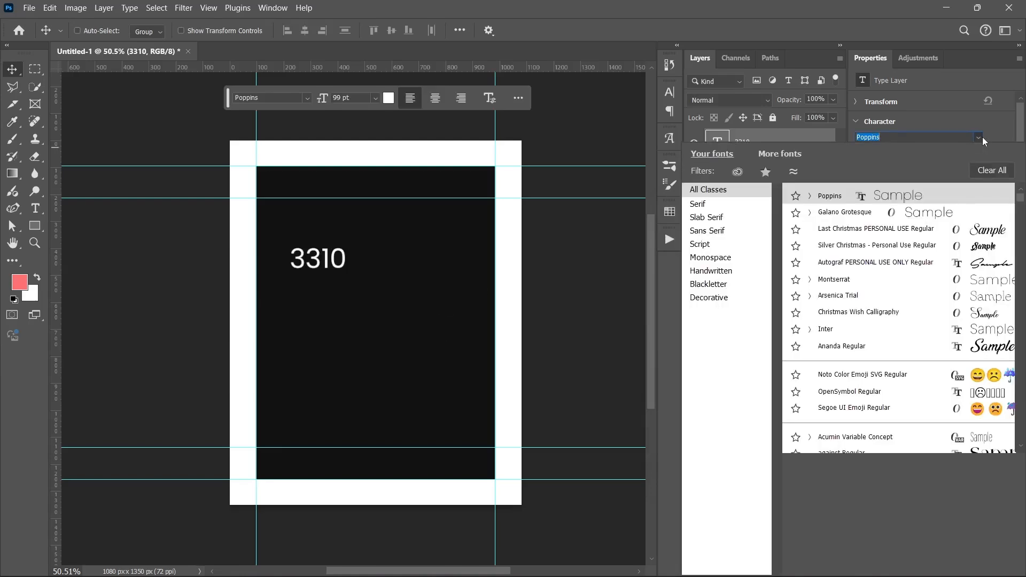
{"action": "type", "text": "hookrise"}
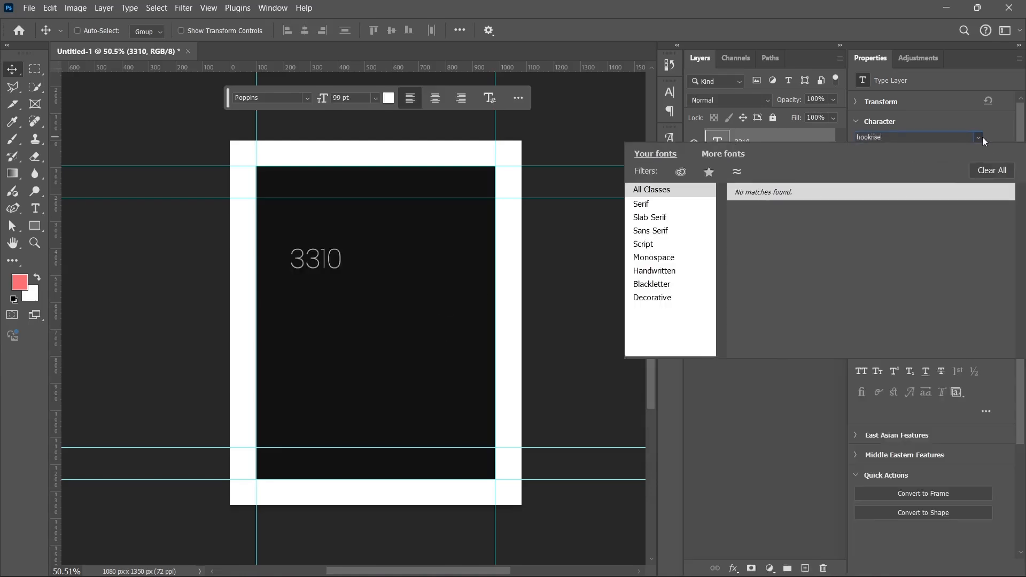
{"action": "key", "text": "BackSpace"}
{"action": "key", "text": "BackSpace"}
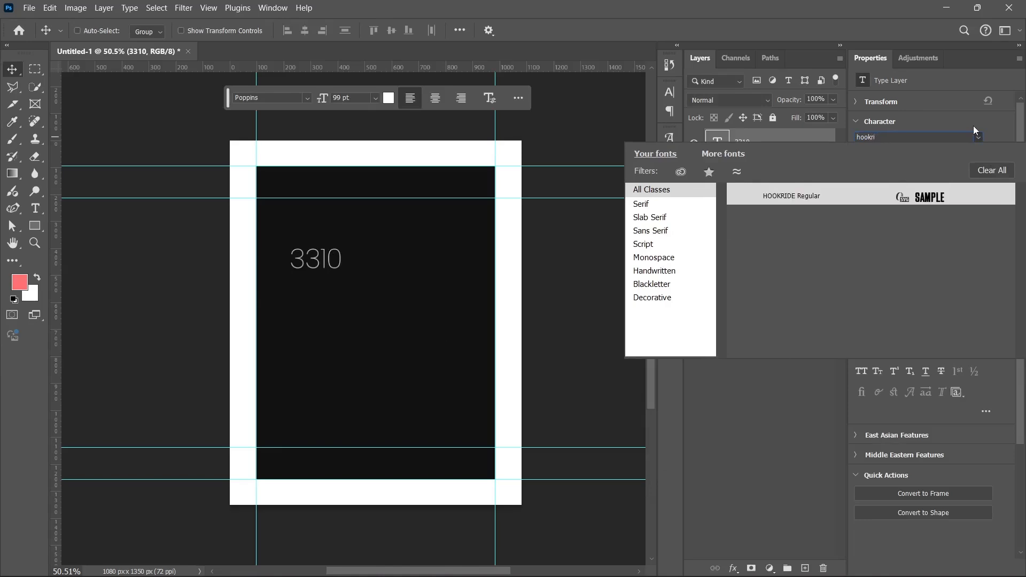
{"action": "left_click", "coordinate": [825, 194]}
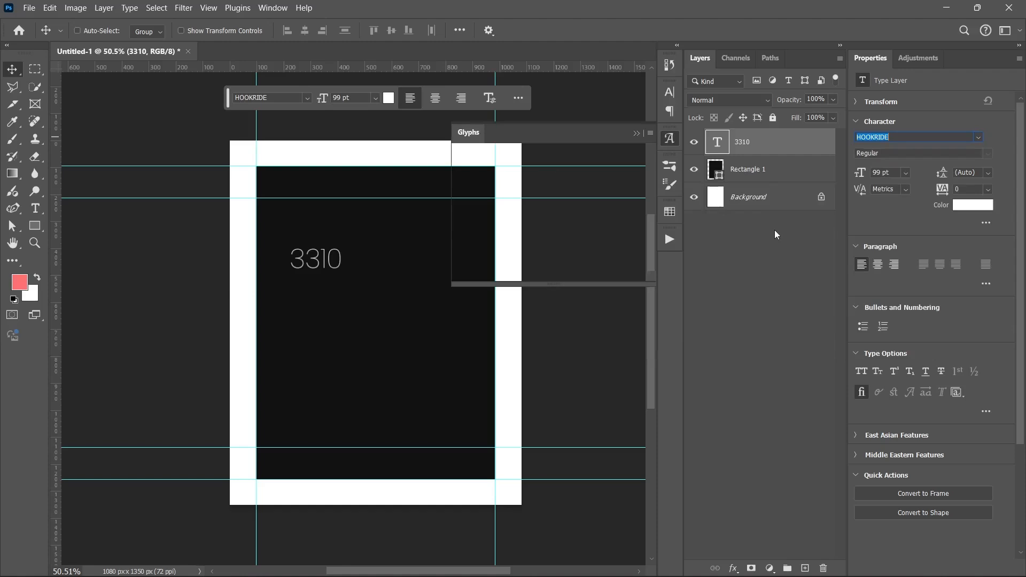
{"action": "left_click", "coordinate": [636, 133]}
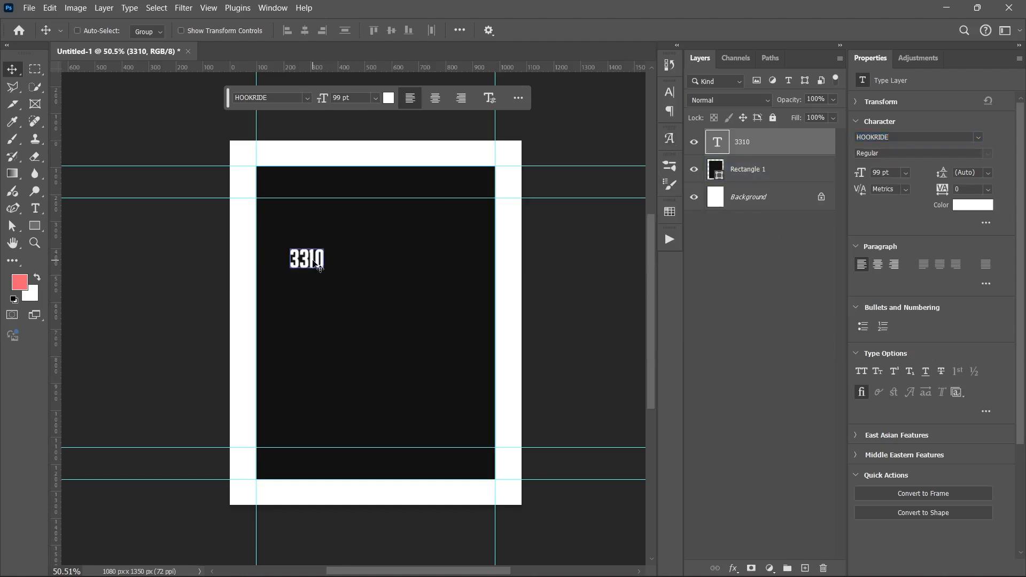
Scale the 3310 text up proportionally to about 594 percent, about 588 pt, within the dark panel.
{"action": "key", "text": "ctrl+t"}
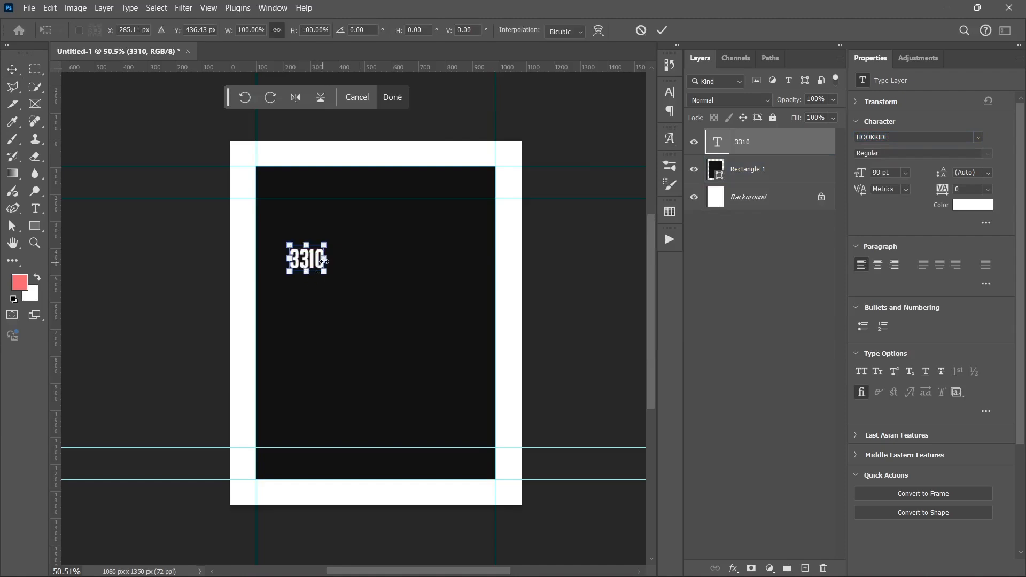
{"action": "left_click_drag", "start_coordinate": [324, 261], "coordinate": [376, 277]}
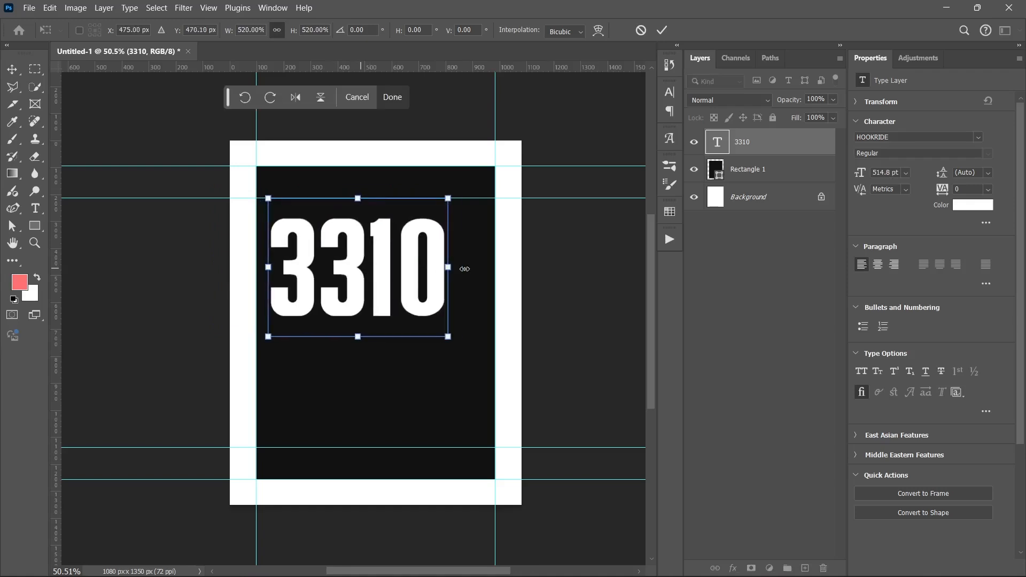
{"action": "left_click_drag", "start_coordinate": [448, 267], "coordinate": [476, 265]}
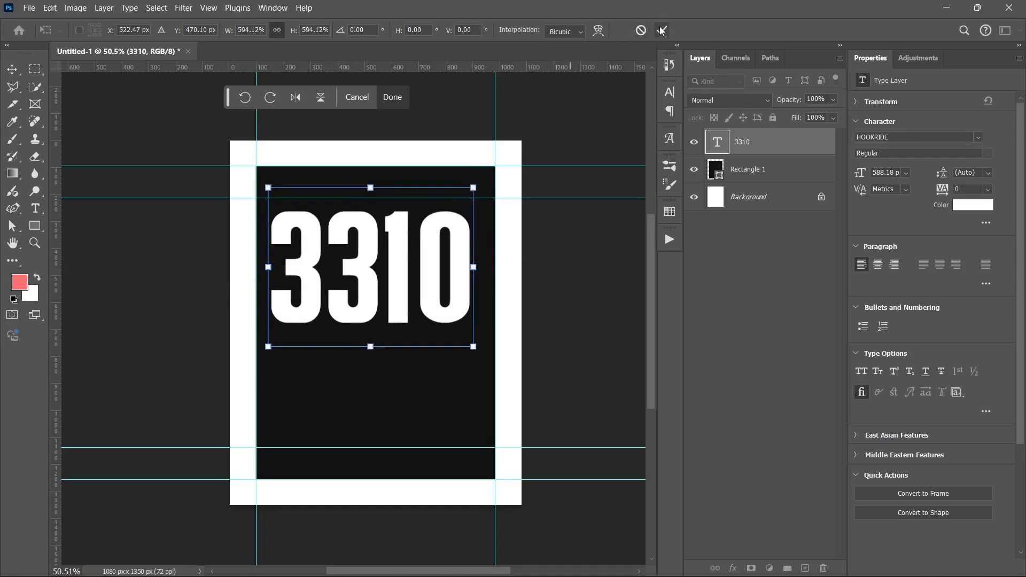
{"action": "left_click", "coordinate": [662, 30]}
Tighten the 3310 text's tracking, trying -50 and settling on -25.
{"action": "left_click", "coordinate": [987, 190]}
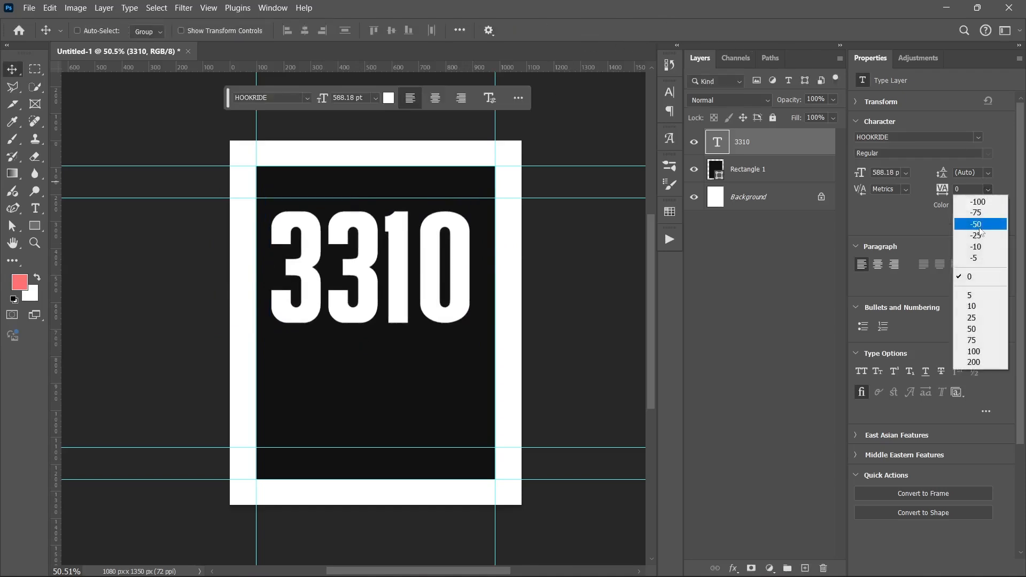
{"action": "left_click", "coordinate": [966, 222]}
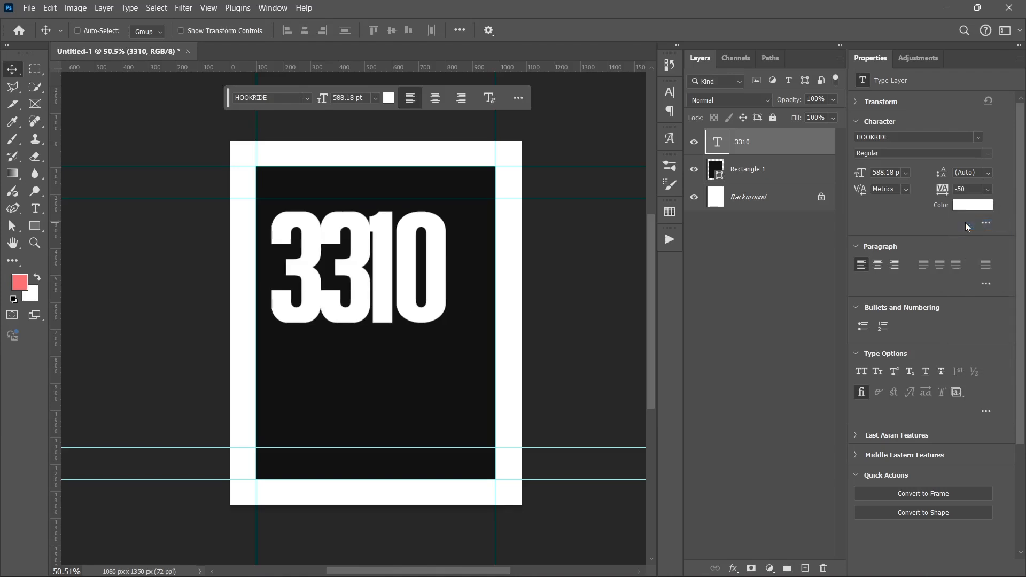
{"action": "left_click", "coordinate": [989, 189]}
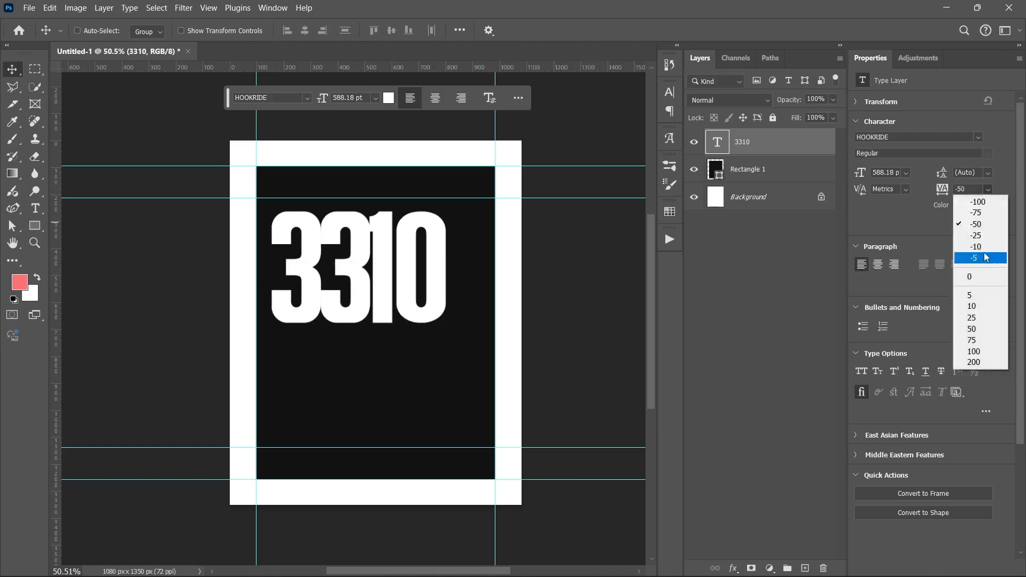
{"action": "left_click", "coordinate": [976, 236]}
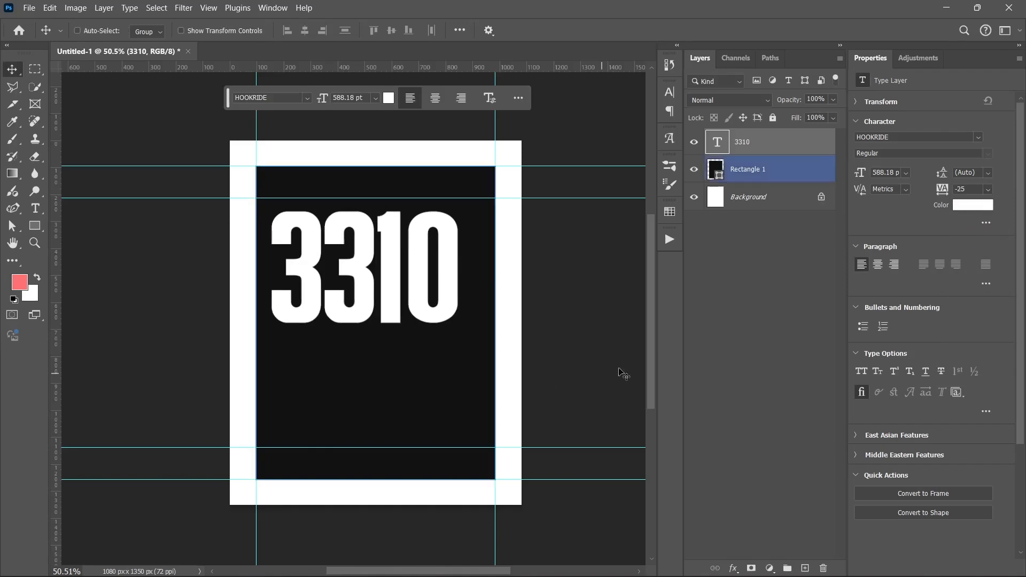
Enlarge the 3310 text proportionally to about 112 percent, about 661 pt, nearly filling the panel's width.
{"action": "key", "text": "ctrl+t"}
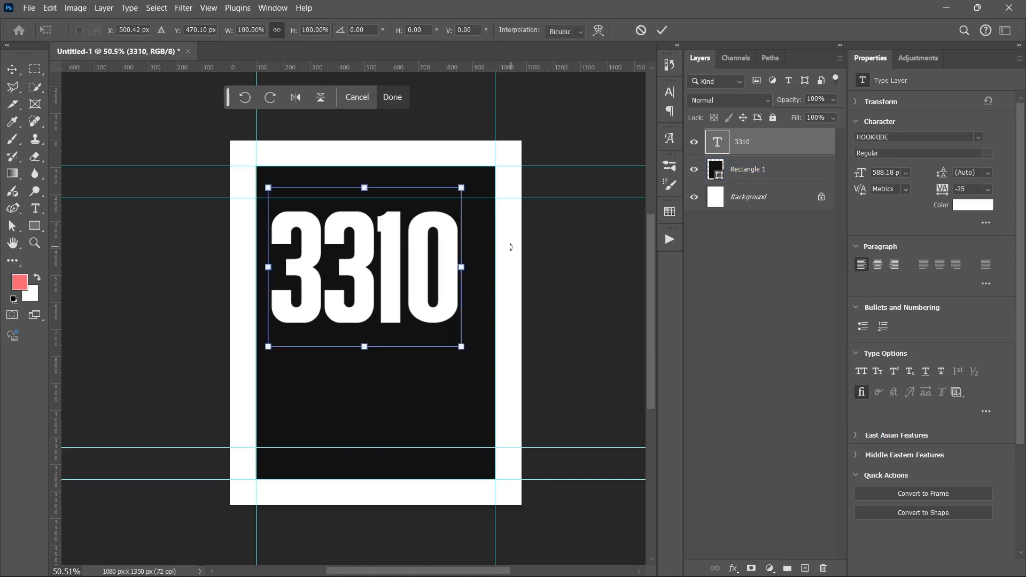
{"action": "left_click_drag", "start_coordinate": [461, 267], "coordinate": [488, 267]}
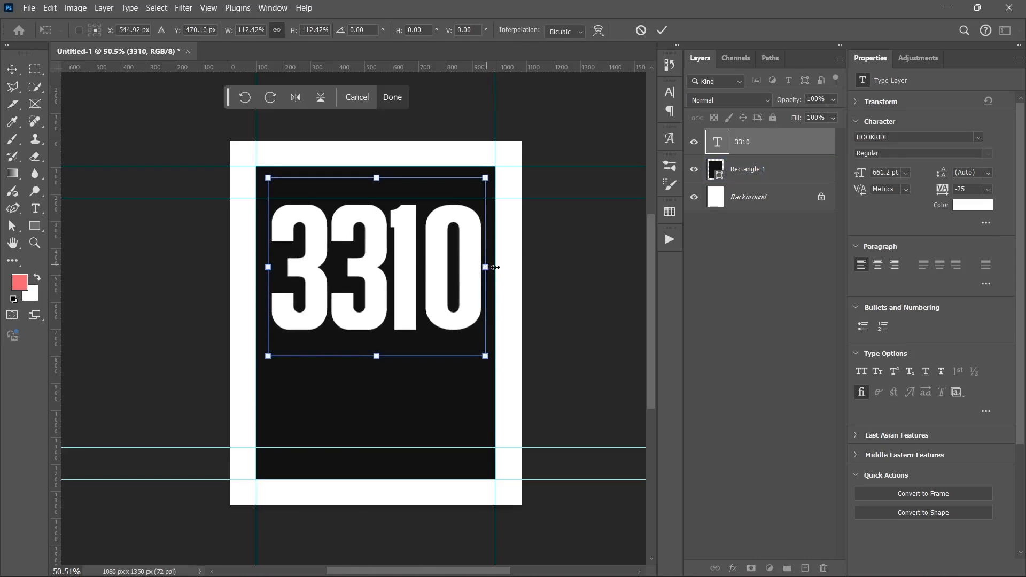
{"action": "key", "text": "Return"}
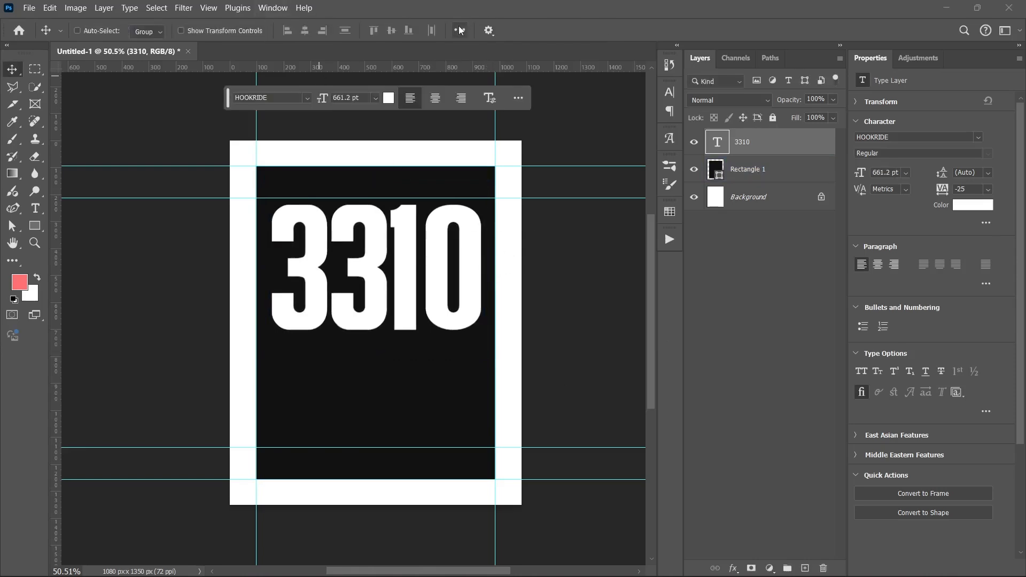
Set alignment relative to the canvas and center the 3310 text horizontally and vertically.
{"action": "left_click", "coordinate": [460, 30]}
{"action": "left_click", "coordinate": [493, 152]}
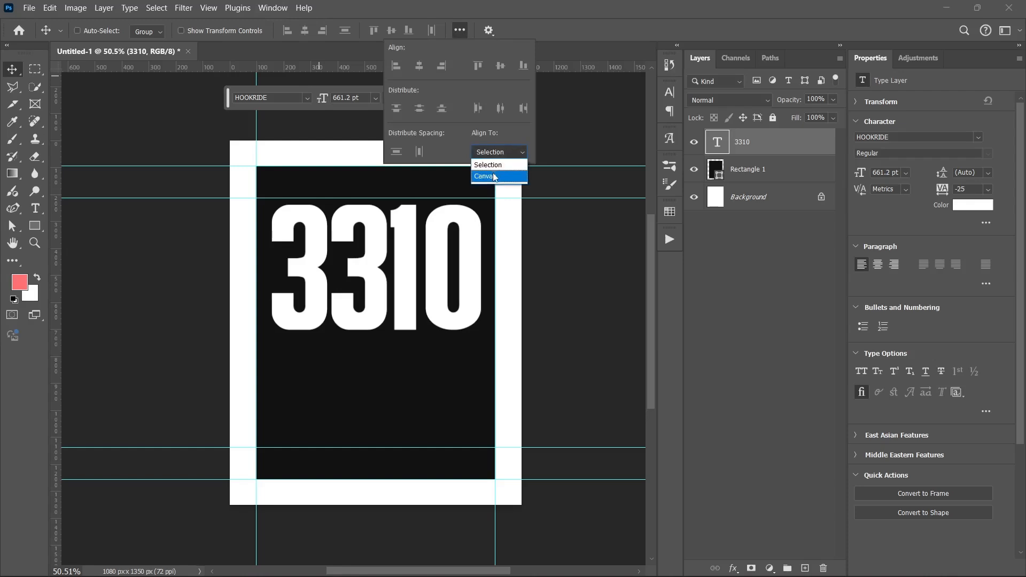
{"action": "left_click", "coordinate": [495, 176]}
{"action": "left_click", "coordinate": [304, 30]}
{"action": "left_click", "coordinate": [309, 30]}
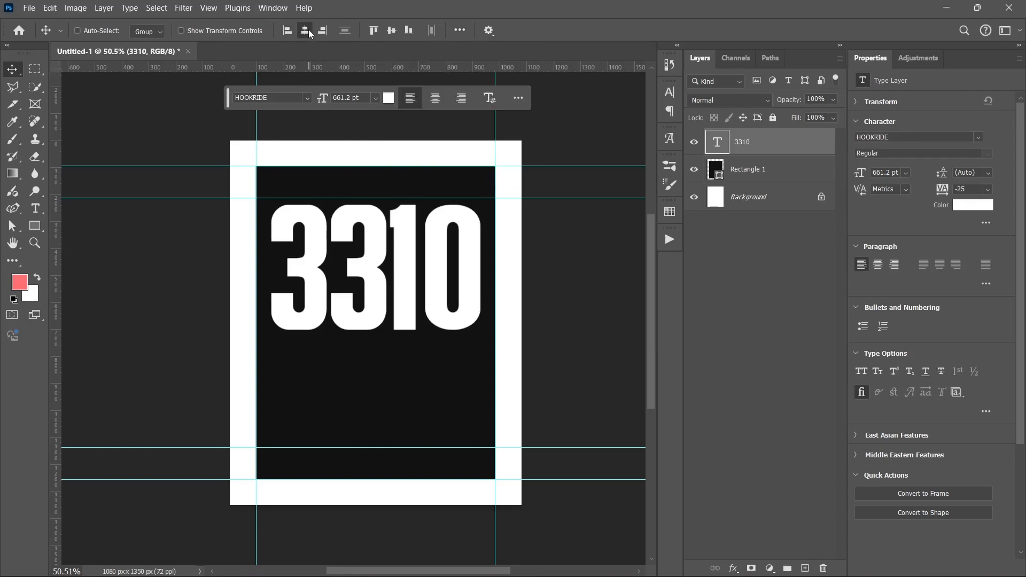
{"action": "left_click", "coordinate": [745, 282]}
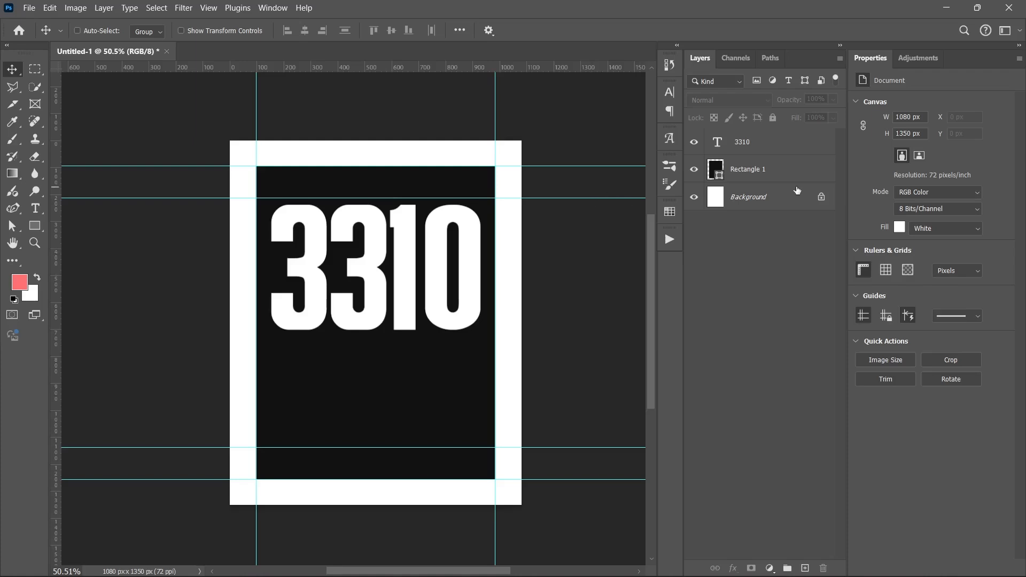
{"action": "left_click", "coordinate": [790, 151]}
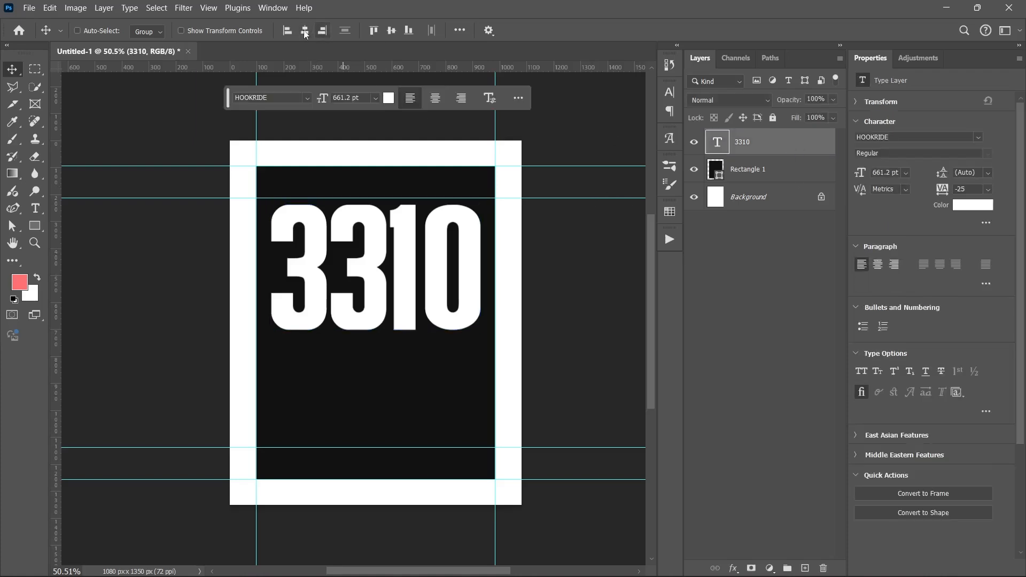
{"action": "left_click", "coordinate": [391, 31]}
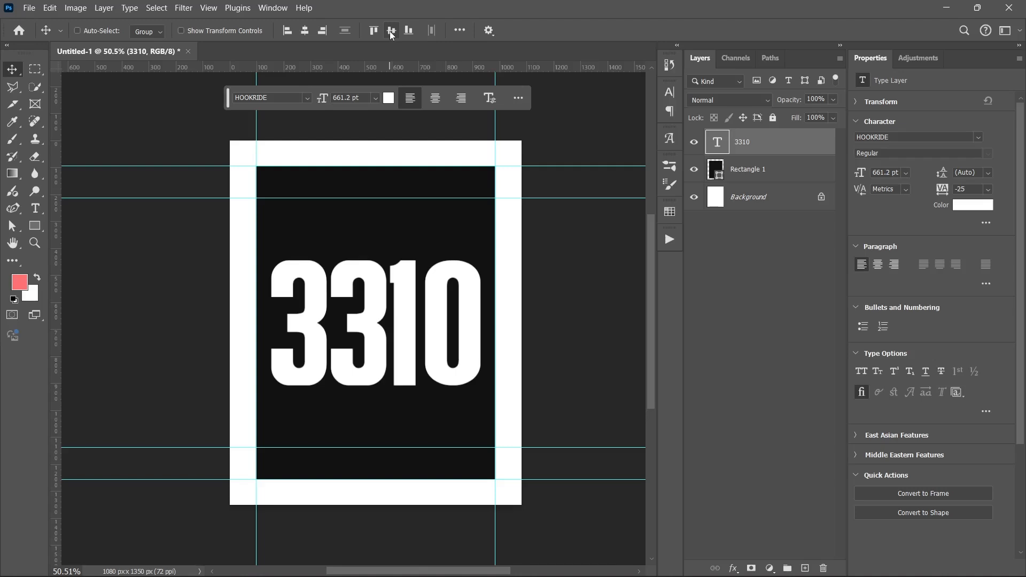
Convert the 3310 text layer to a shape and deselect it.
{"action": "left_click", "coordinate": [763, 311]}
{"action": "left_click", "coordinate": [764, 141]}
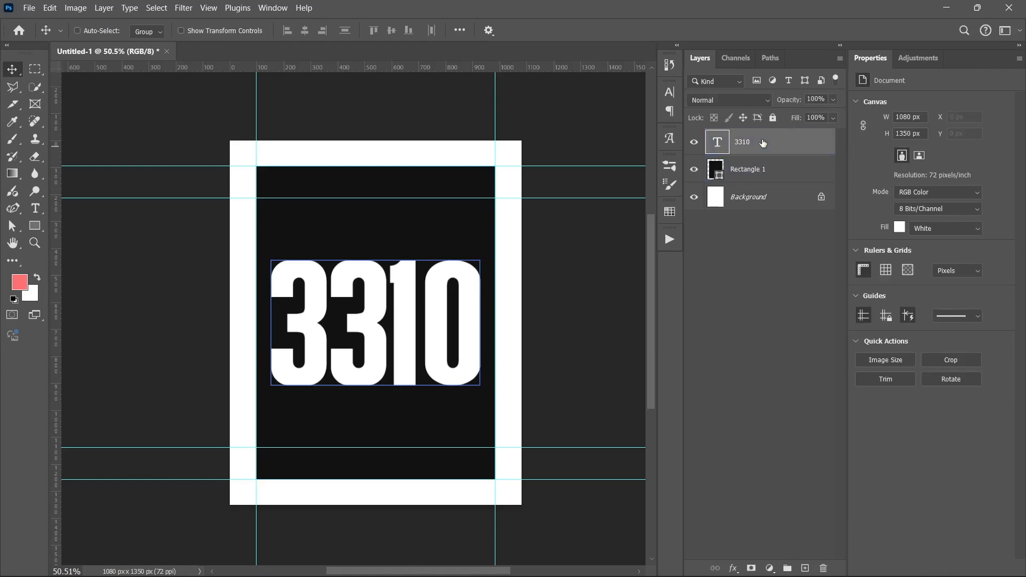
{"action": "right_click", "coordinate": [764, 141]}
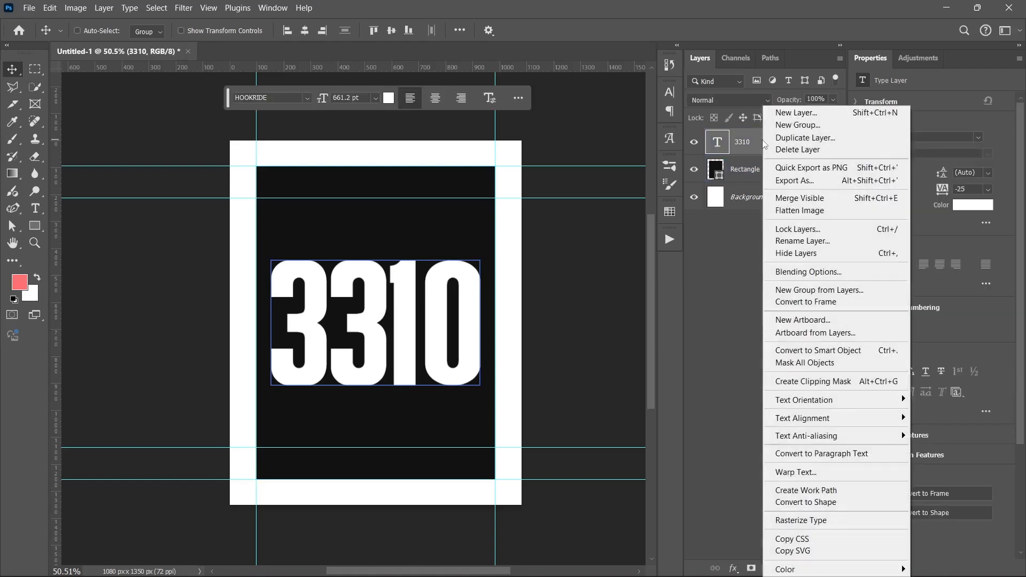
{"action": "left_click", "coordinate": [845, 502]}
{"action": "left_click", "coordinate": [739, 277]}
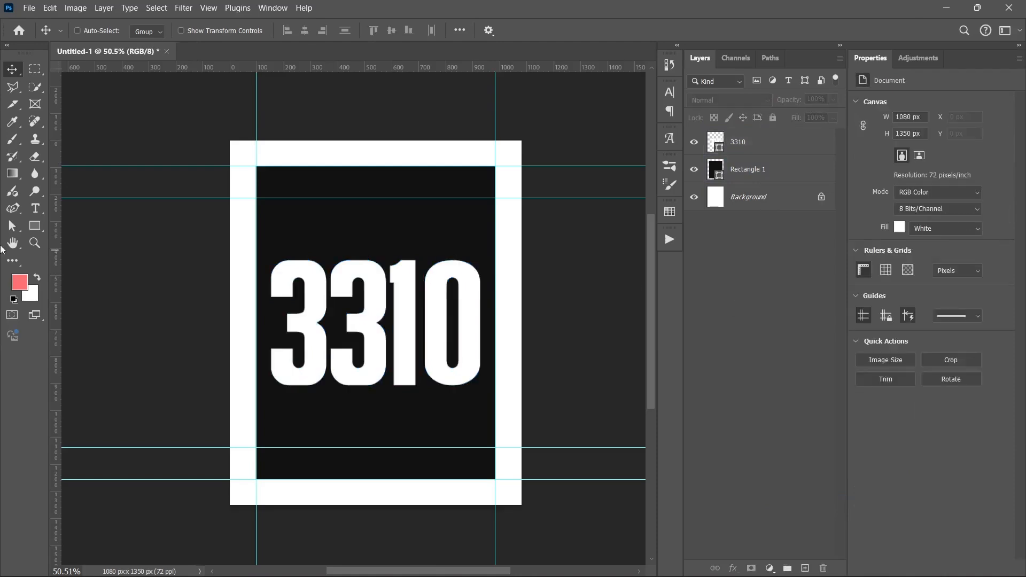
Try to stretch the 3310 digits upward to the upper inner guide by moving their upper anchor points, then undo the stretch.
{"action": "left_click", "coordinate": [13, 225]}
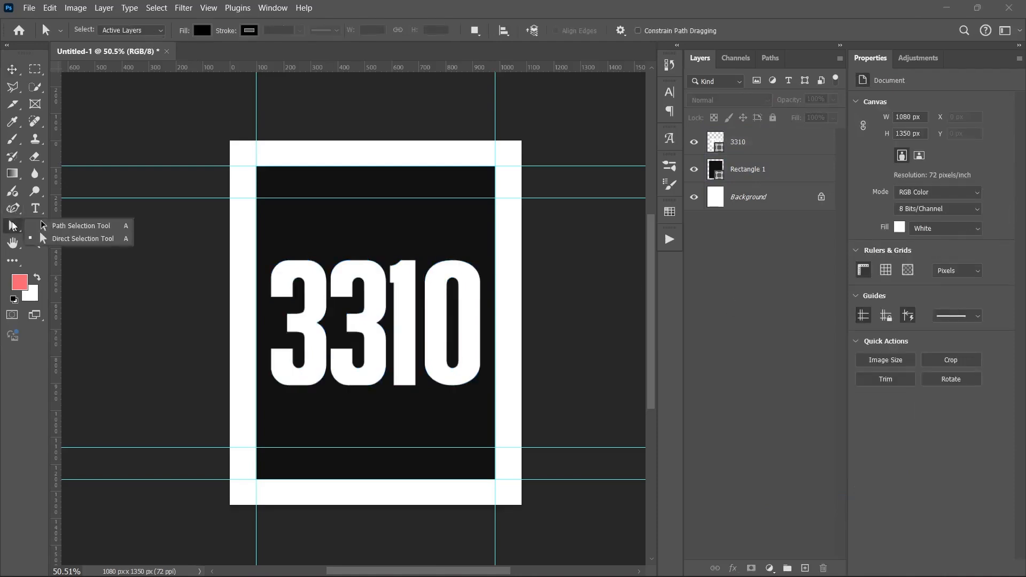
{"action": "left_click", "coordinate": [52, 239]}
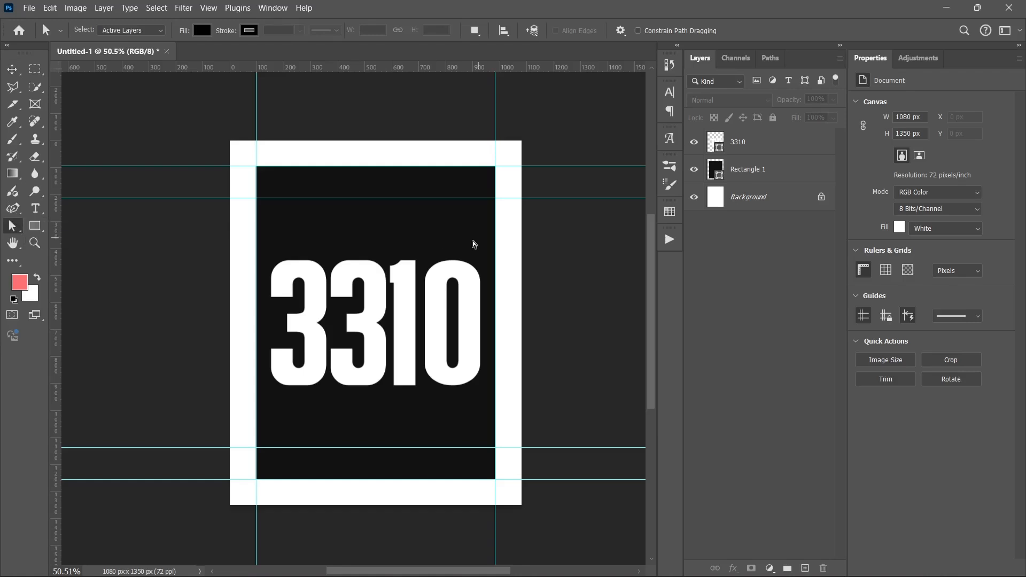
{"action": "left_click", "coordinate": [768, 142]}
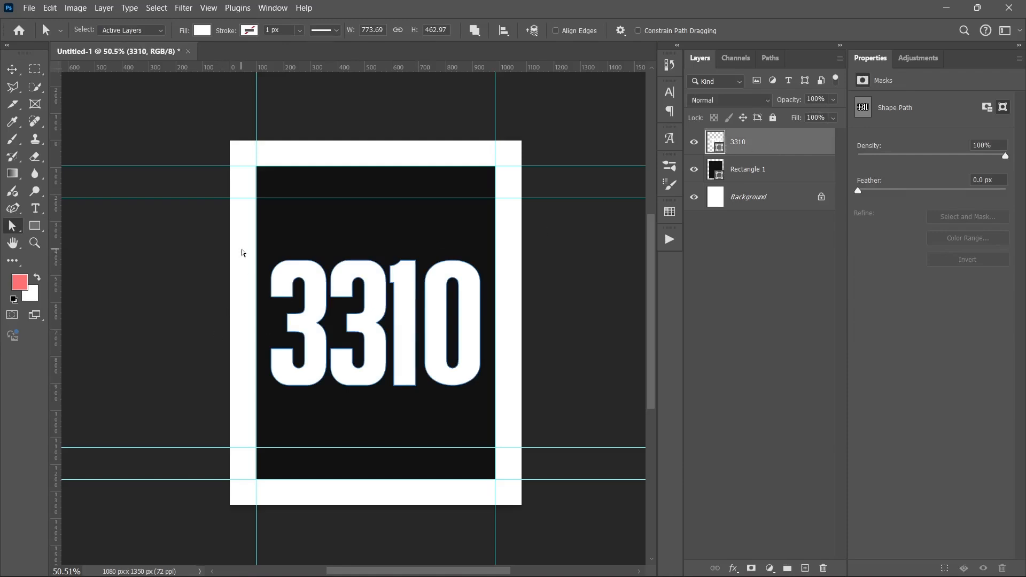
{"action": "left_click_drag", "start_coordinate": [242, 238], "coordinate": [505, 311]}
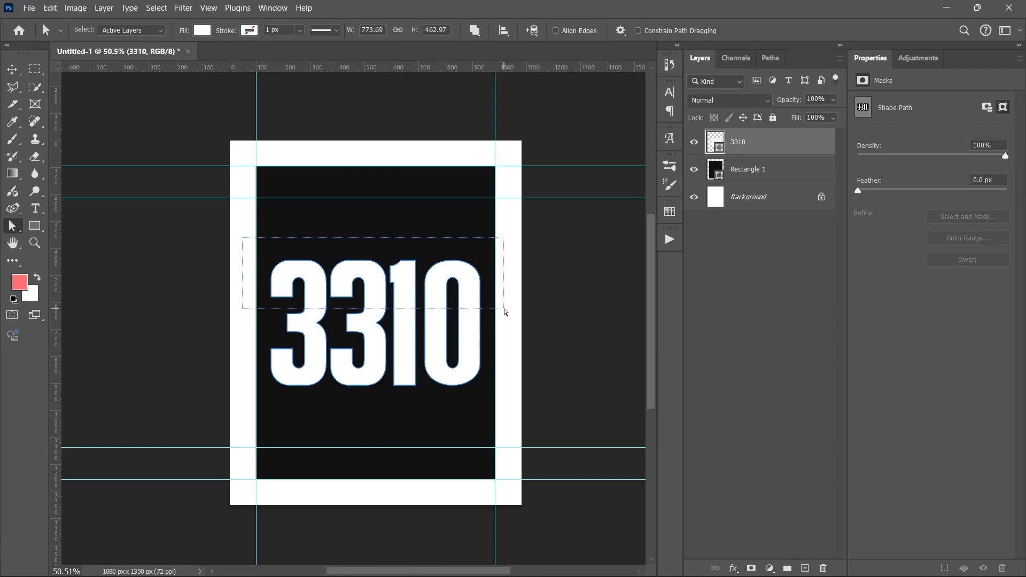
{"action": "left_click_drag", "start_coordinate": [507, 313], "coordinate": [509, 312]}
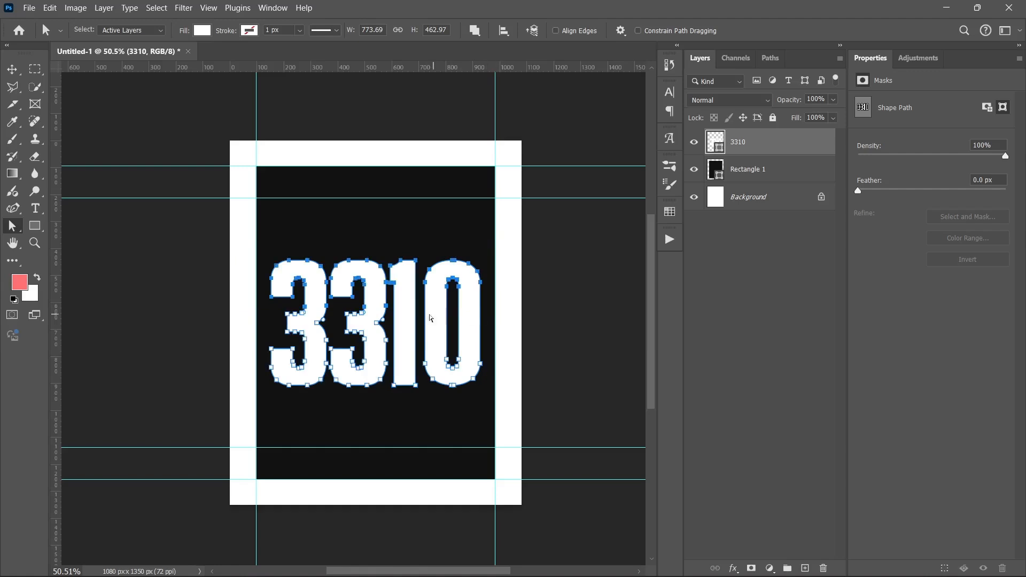
{"action": "scroll", "coordinate": [419, 345], "scroll_direction": "up", "scroll_amount": 5}
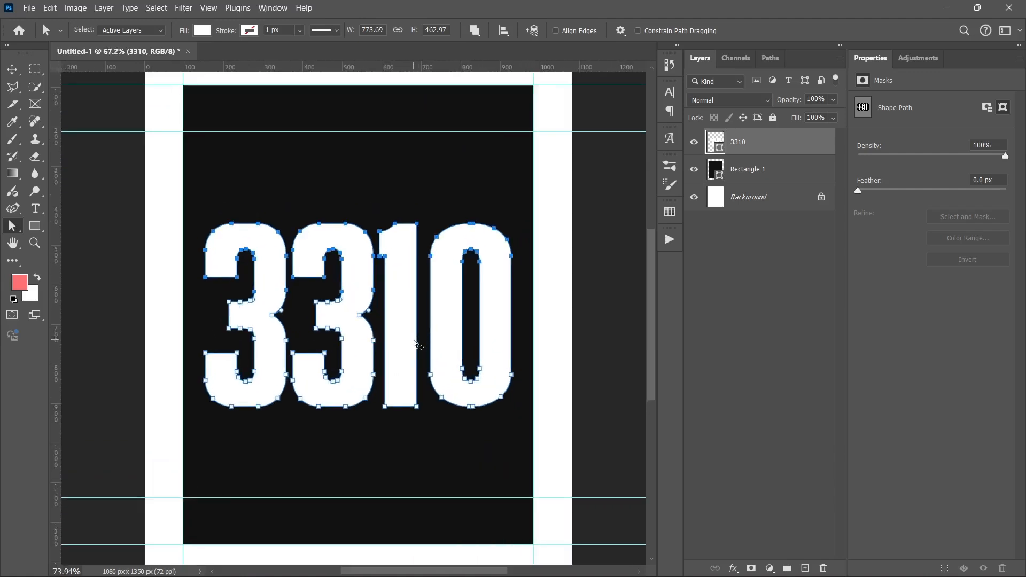
{"action": "scroll", "coordinate": [175, 236], "scroll_direction": "up", "scroll_amount": 1}
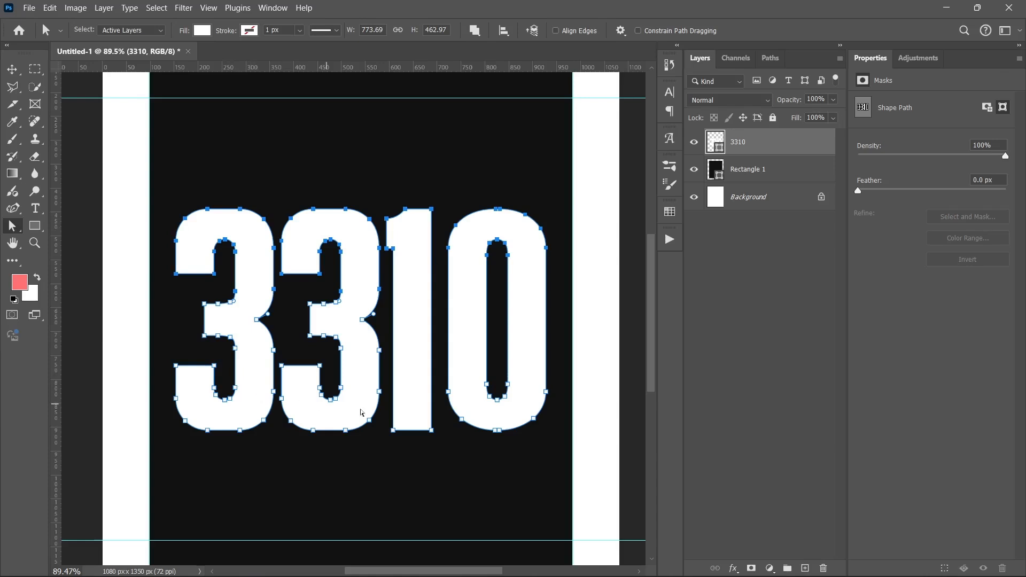
{"action": "scroll", "coordinate": [403, 385], "scroll_direction": "down", "scroll_amount": 3}
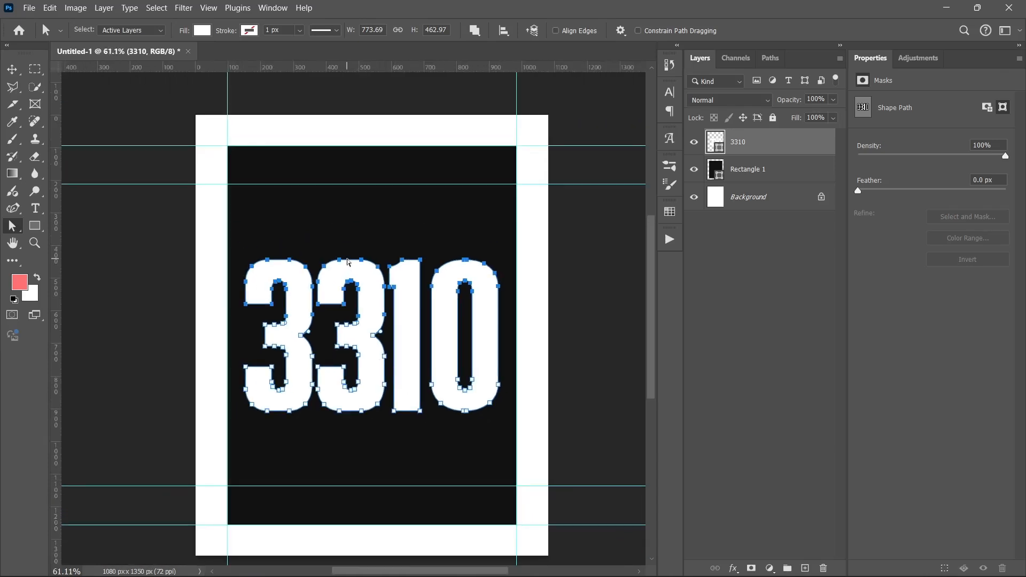
{"action": "left_click_drag", "start_coordinate": [347, 262], "coordinate": [345, 191]}
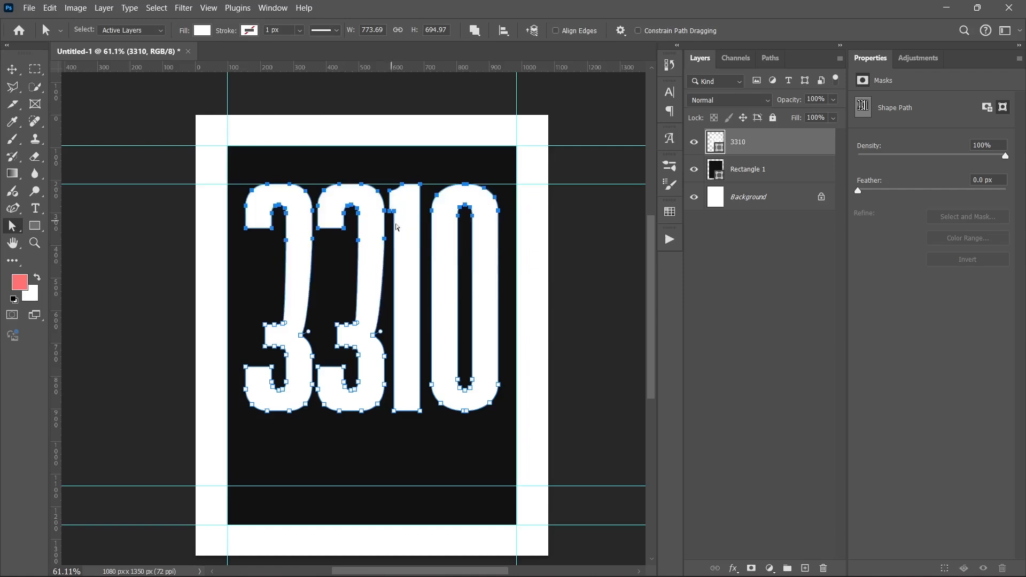
{"action": "left_click", "coordinate": [709, 318]}
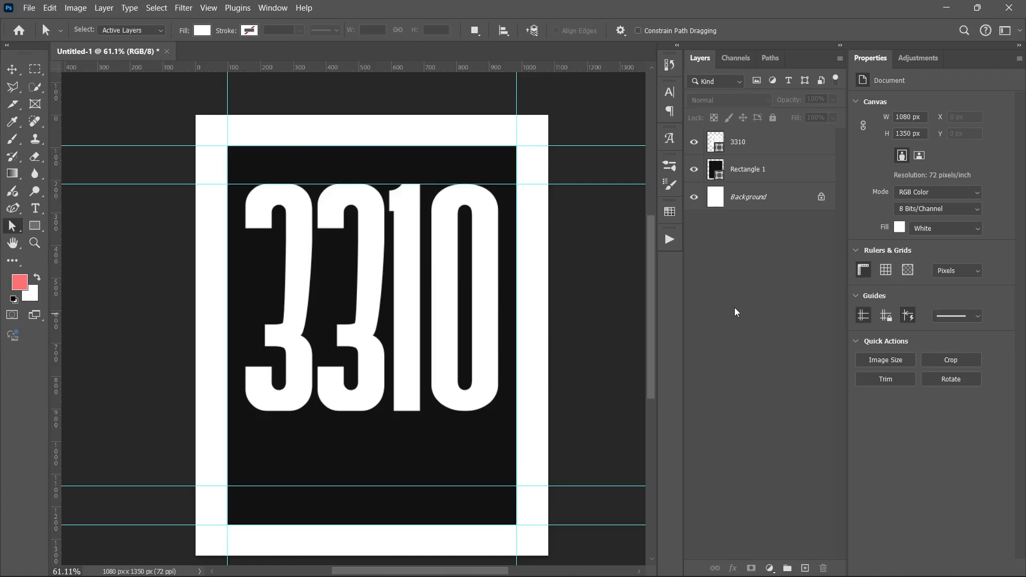
{"action": "key", "text": "ctrl+z"}
Stretch the 3310 shape's top up to the upper inner guide, moving only the anchor points above the middle arms, to about 695 px high.
{"action": "left_click", "coordinate": [787, 142]}
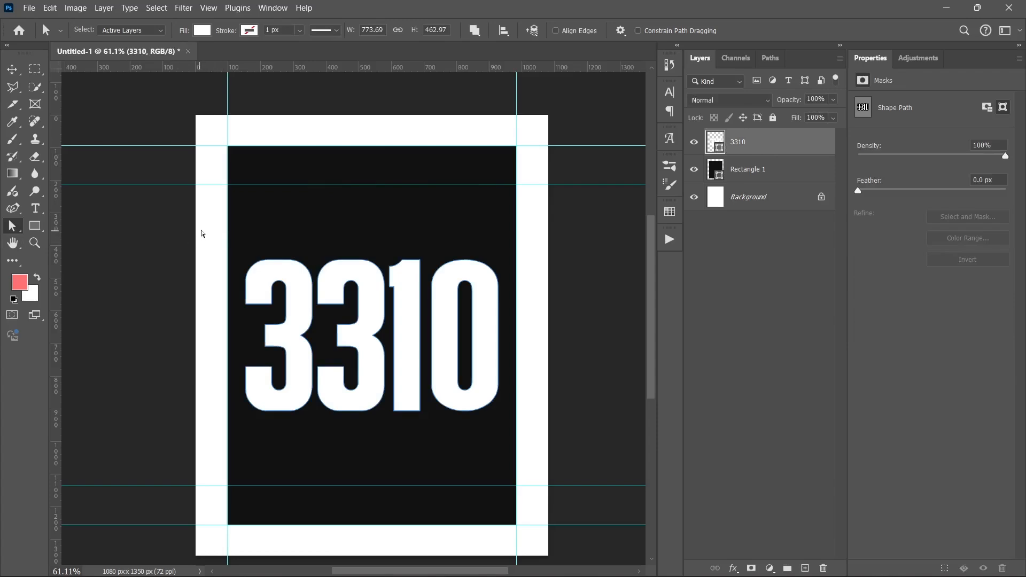
{"action": "left_click_drag", "start_coordinate": [211, 230], "coordinate": [545, 312]}
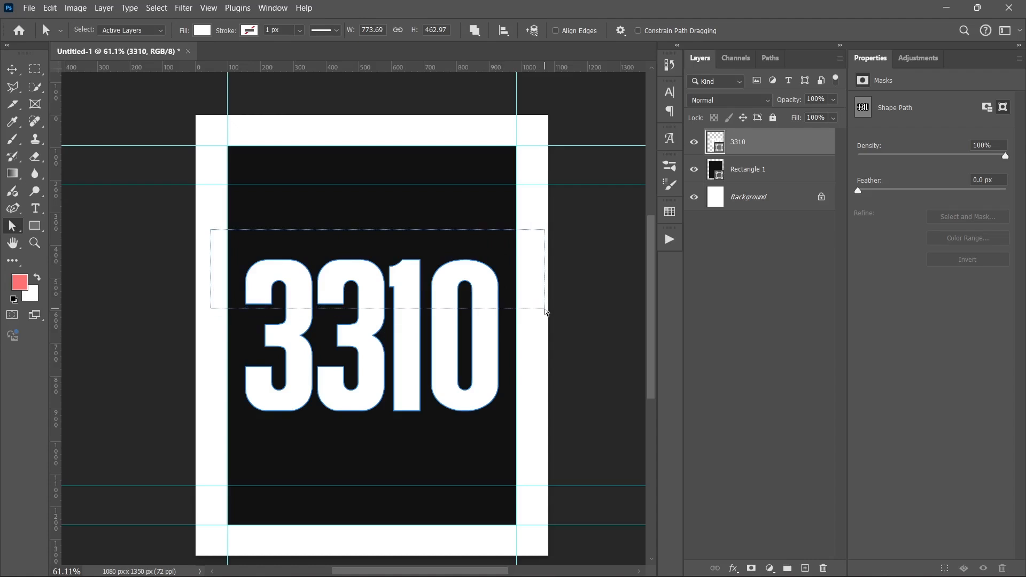
{"action": "left_click_drag", "start_coordinate": [546, 312], "coordinate": [544, 309]}
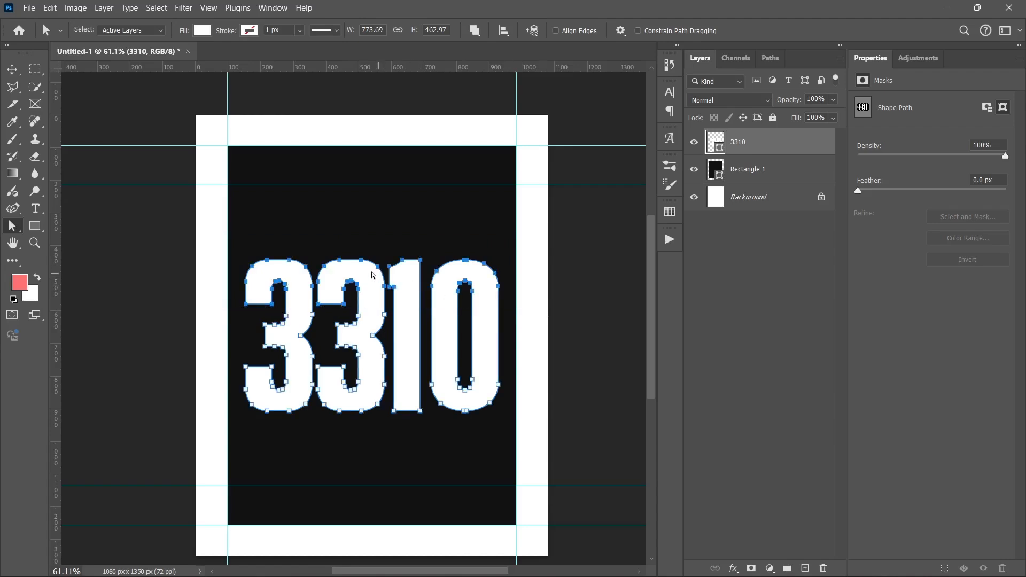
{"action": "left_click_drag", "start_coordinate": [351, 260], "coordinate": [350, 191]}
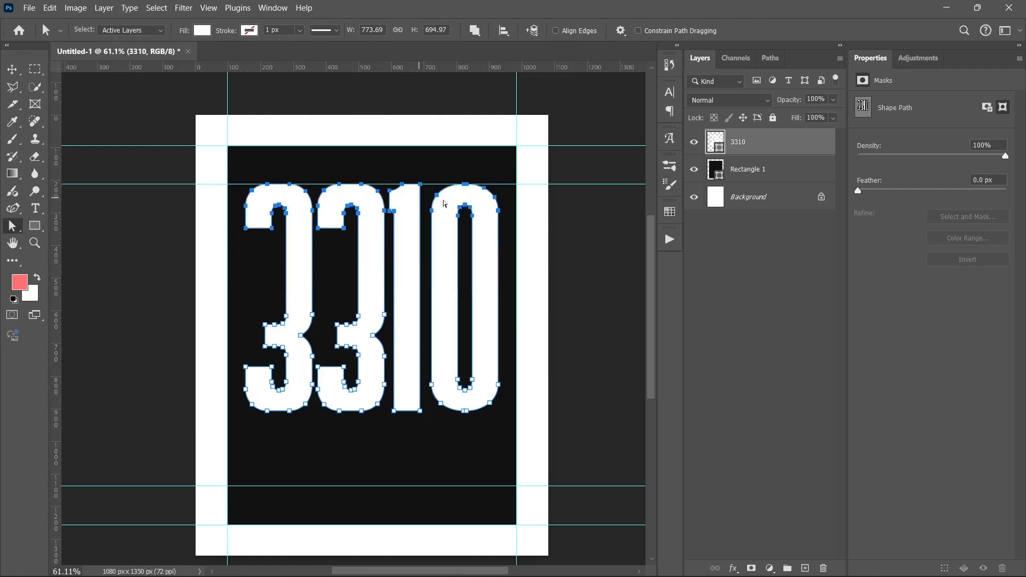
{"action": "left_click", "coordinate": [752, 299]}
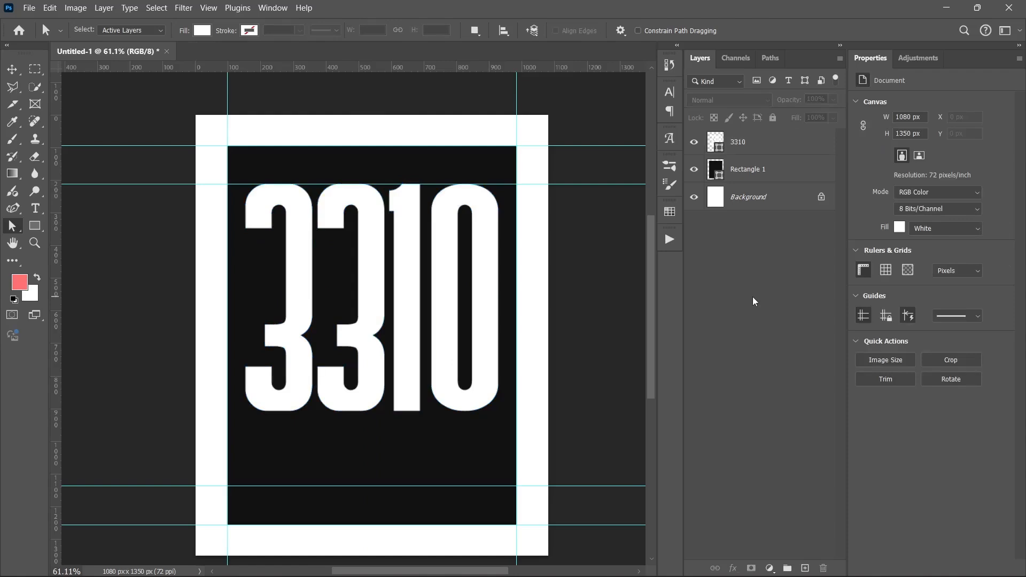
Stretch the 3310 shape's lower anchor points down to the lower inner guide, making it about 925 px high, and hide the guides.
{"action": "left_click", "coordinate": [753, 143]}
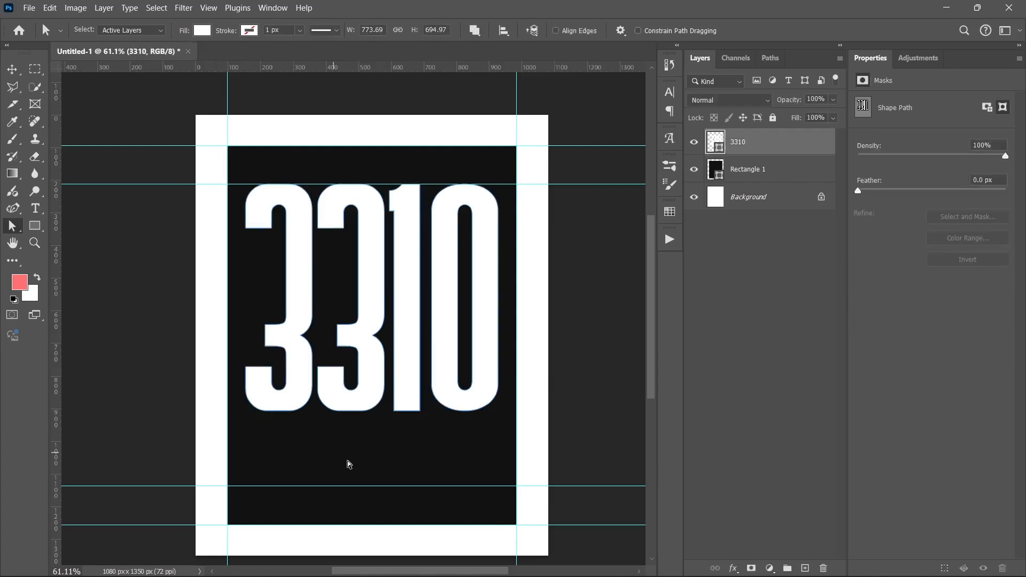
{"action": "left_click_drag", "start_coordinate": [608, 461], "coordinate": [103, 367]}
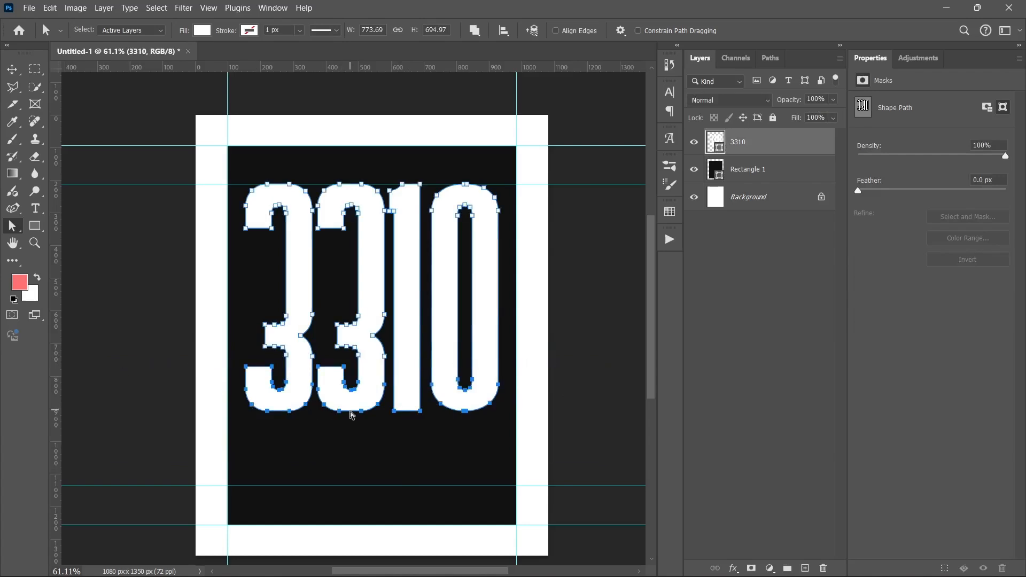
{"action": "left_click_drag", "start_coordinate": [350, 413], "coordinate": [356, 485]}
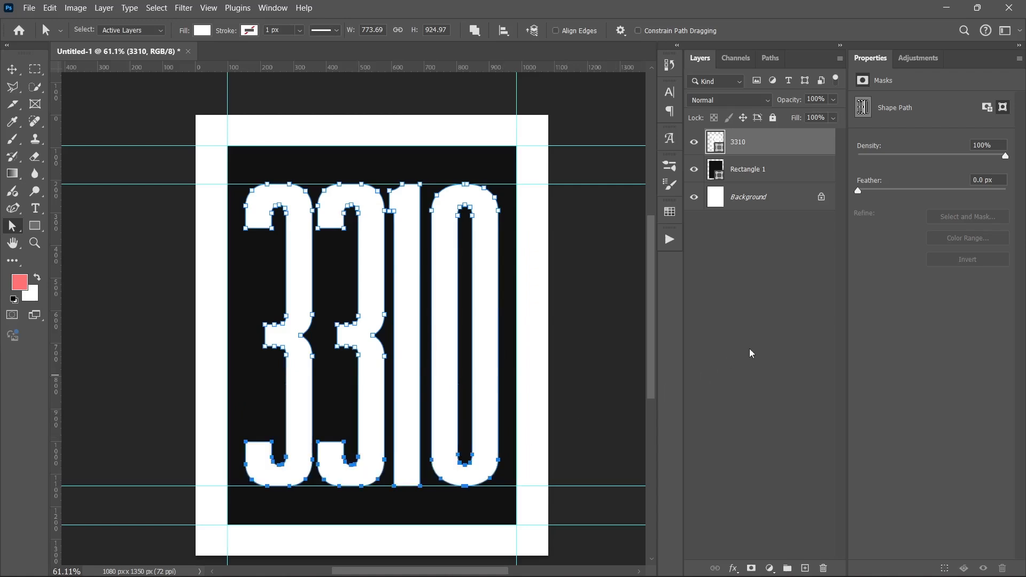
{"action": "left_click", "coordinate": [765, 329]}
{"action": "key", "text": "ctrl+semicolon"}
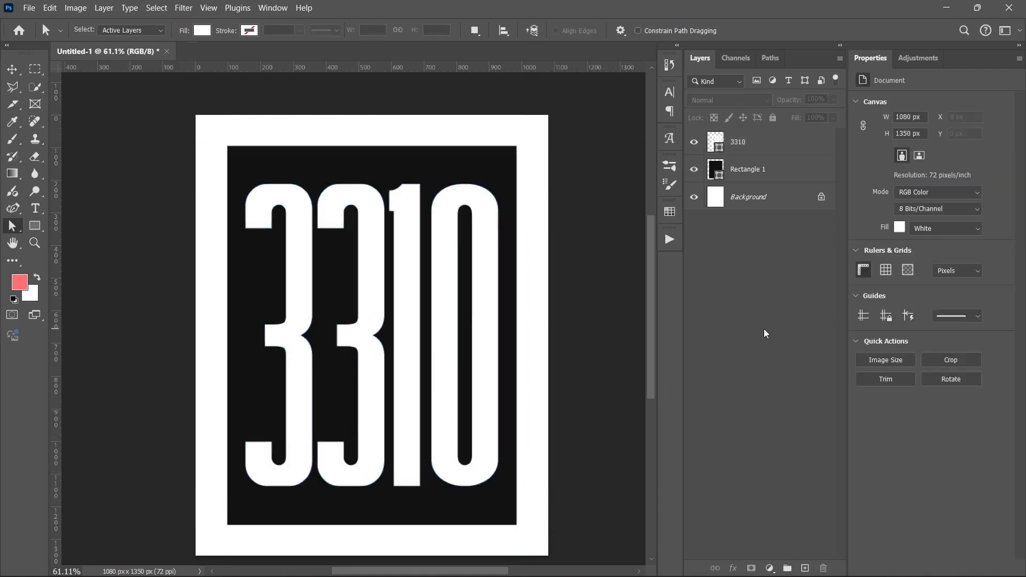
{"action": "scroll", "coordinate": [483, 297], "scroll_direction": "down", "scroll_amount": 2}
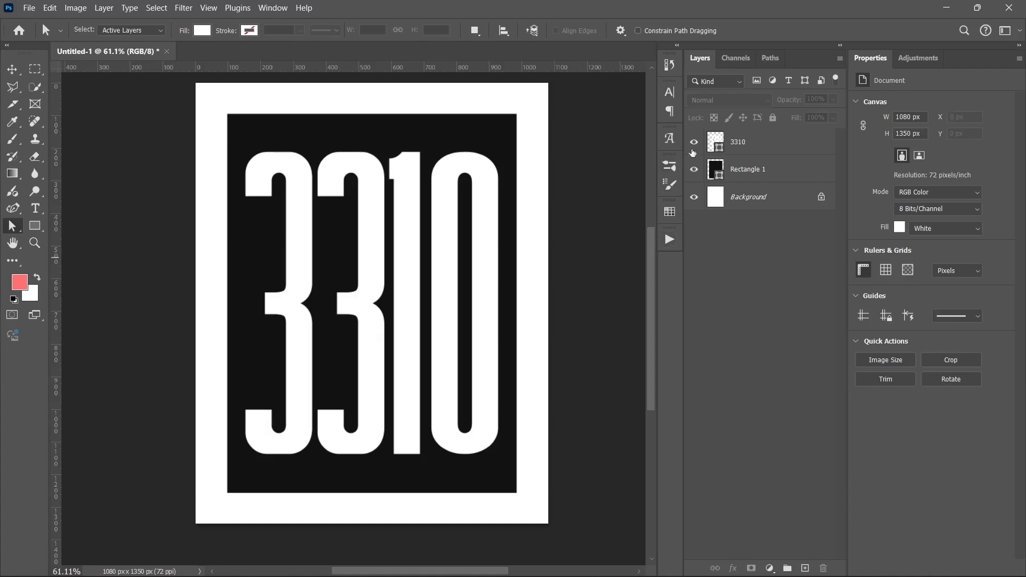
Place the 3310 phone image from the Nokia 3310 Assets folder above the lettering at 100 percent scale, centered on the canvas.
{"action": "left_click", "coordinate": [755, 144]}
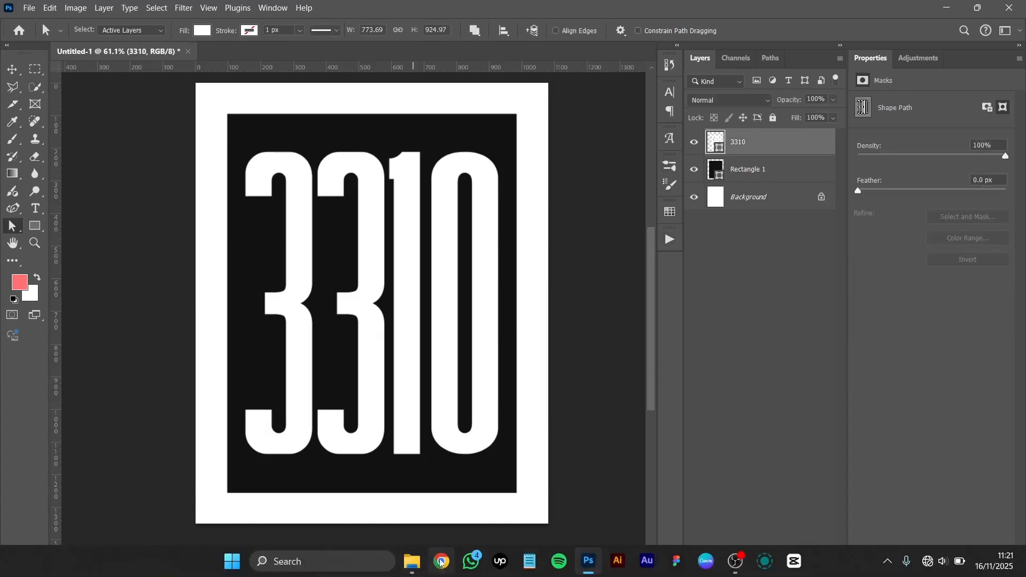
{"action": "left_click", "coordinate": [412, 561]}
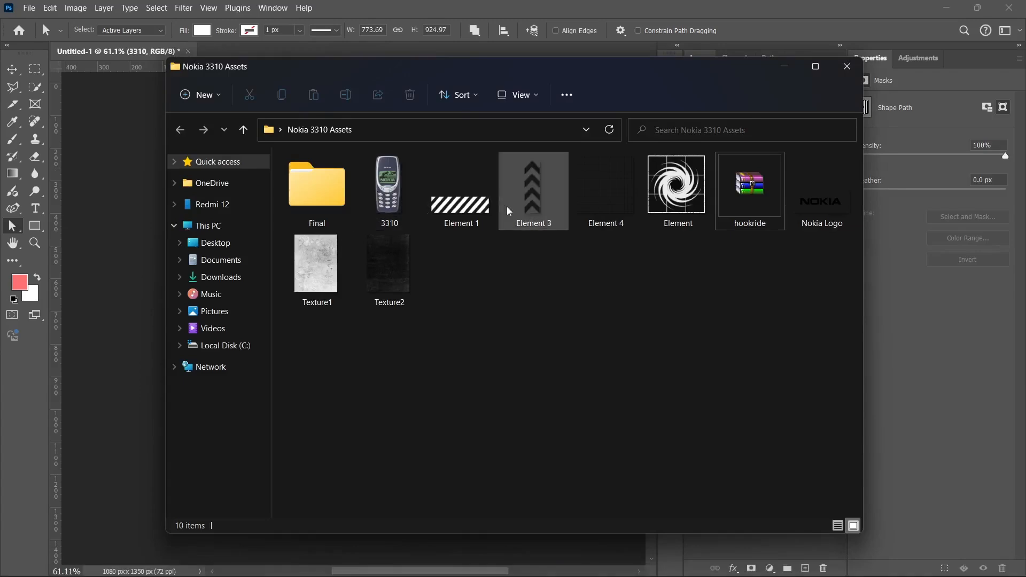
{"action": "left_click", "coordinate": [350, 194]}
{"action": "left_click", "coordinate": [393, 195]}
{"action": "left_click_drag", "start_coordinate": [396, 201], "coordinate": [403, 280]}
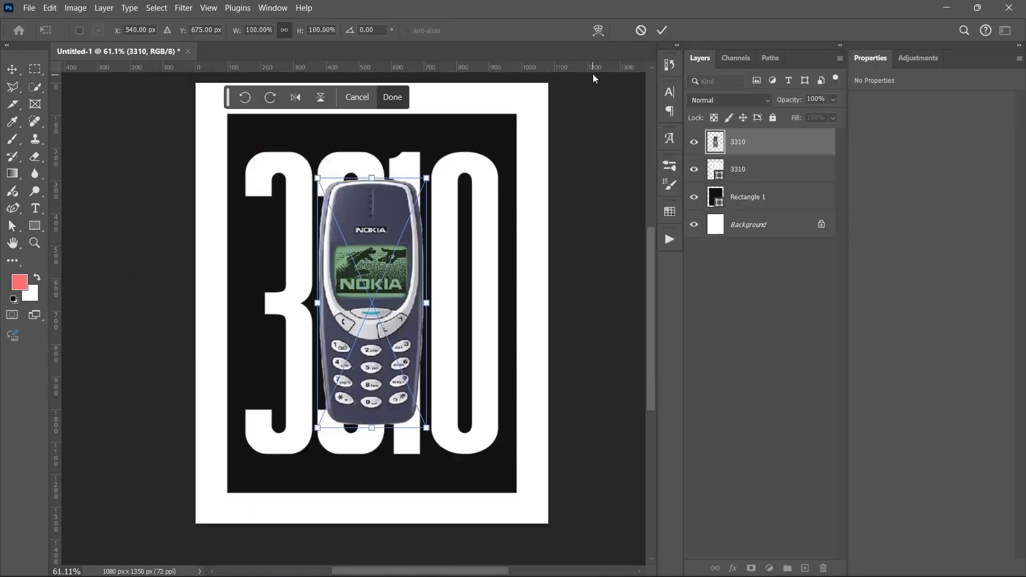
{"action": "left_click", "coordinate": [662, 31]}
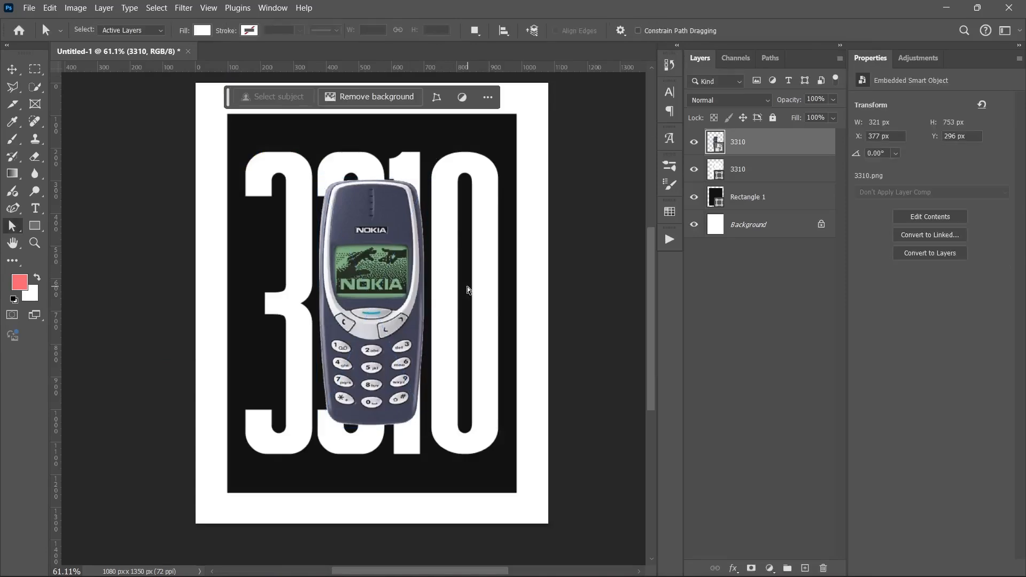
{"action": "left_click", "coordinate": [694, 142]}
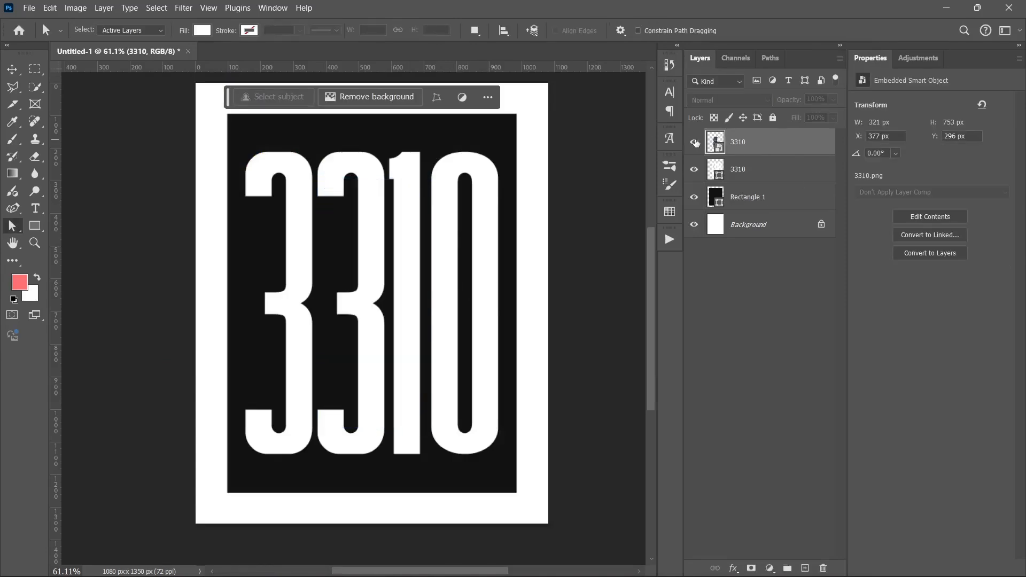
{"action": "left_click", "coordinate": [694, 142]}
Add a Threshold adjustment above the phone image and clip it to the phone layer only.
{"action": "left_click", "coordinate": [770, 568]}
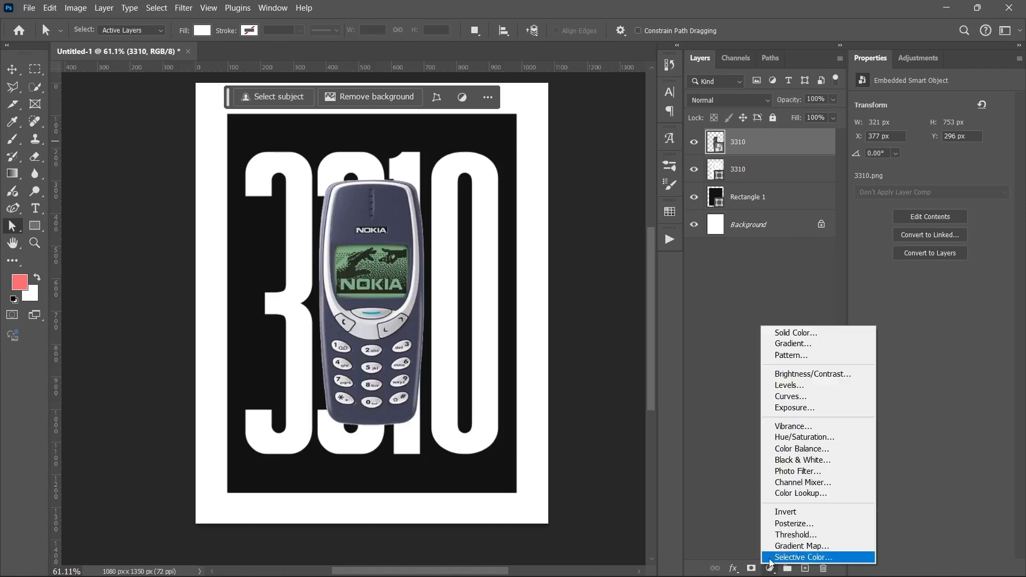
{"action": "left_click", "coordinate": [783, 535]}
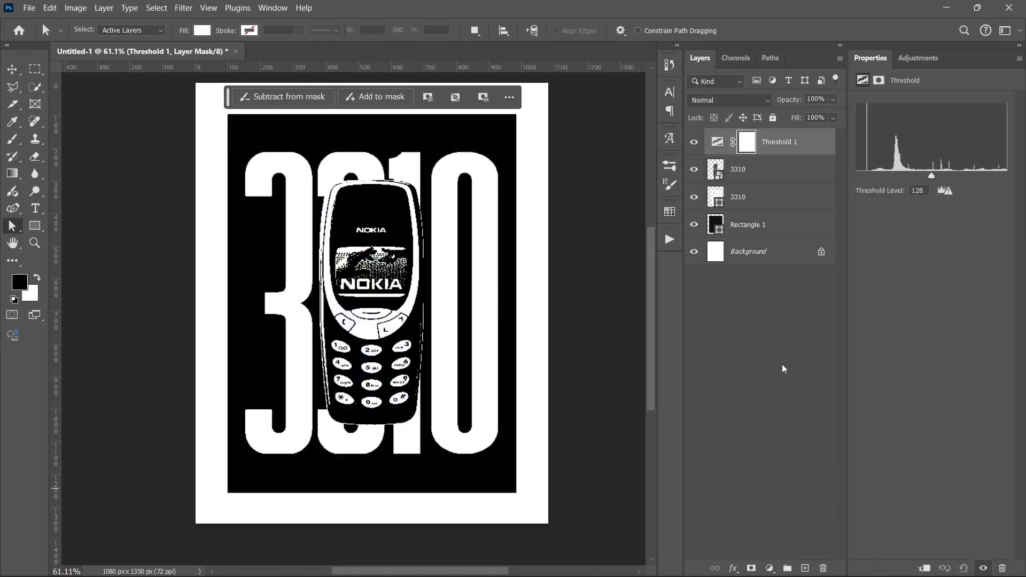
{"action": "left_click", "coordinate": [925, 567]}
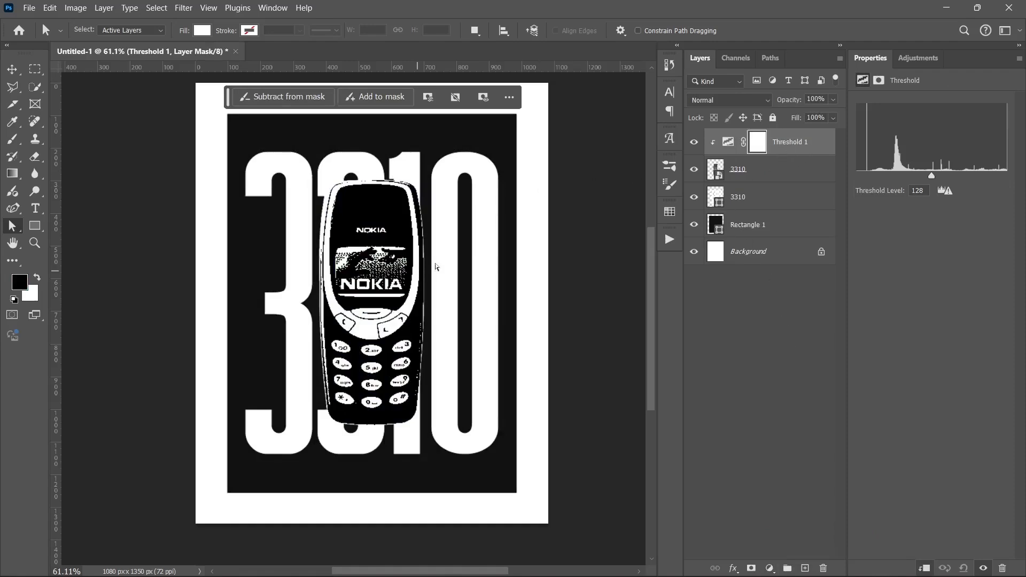
Combine the Threshold adjustment and the phone image layer into one smart object.
{"action": "left_click", "coordinate": [784, 174]}
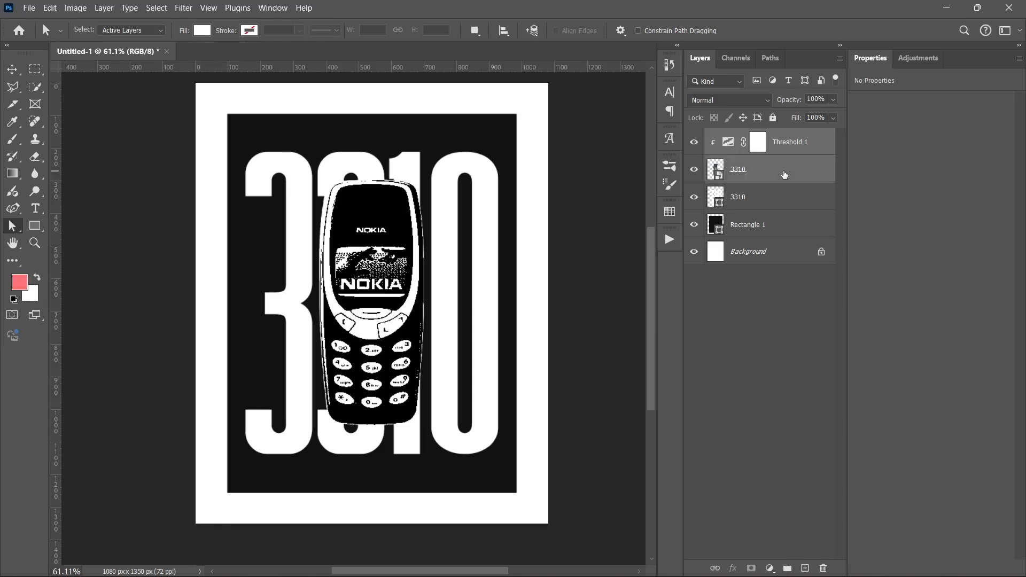
{"action": "right_click", "coordinate": [784, 174]}
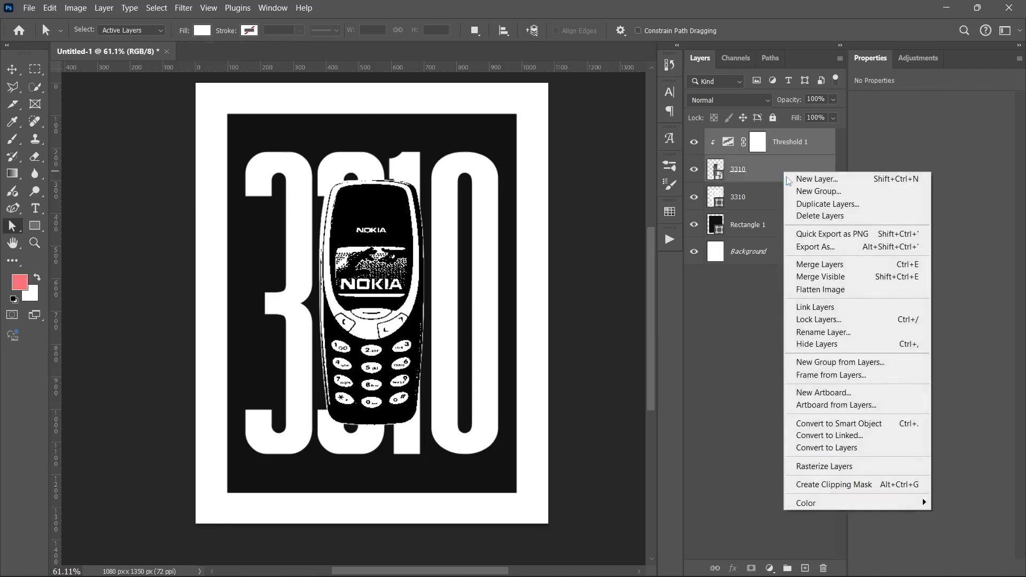
{"action": "left_click", "coordinate": [827, 422]}
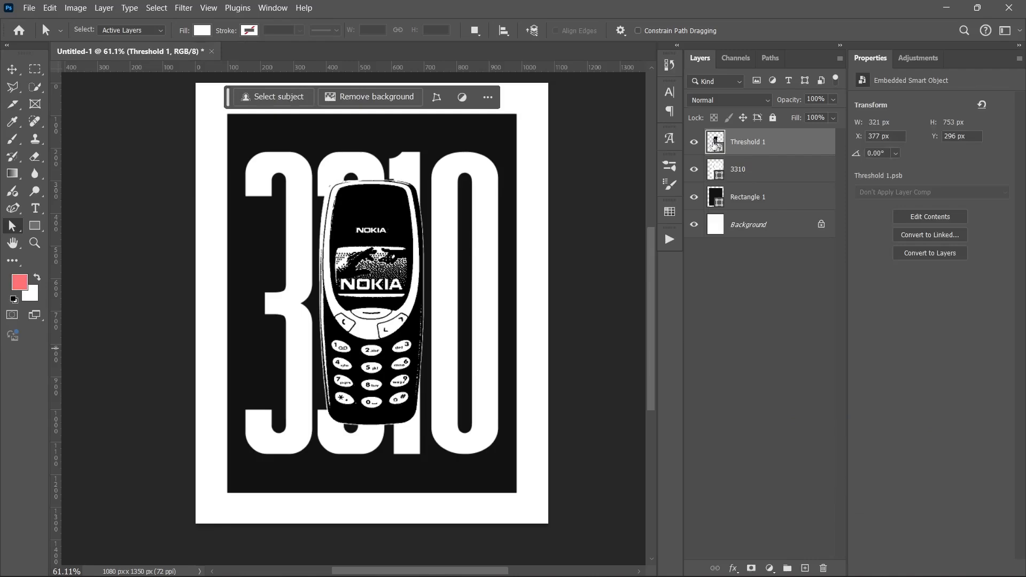
Open the phone smart object and apply Add Noise to the phone image at 20%, Uniform distribution, Monochromatic.
{"action": "double_click", "coordinate": [715, 143]}
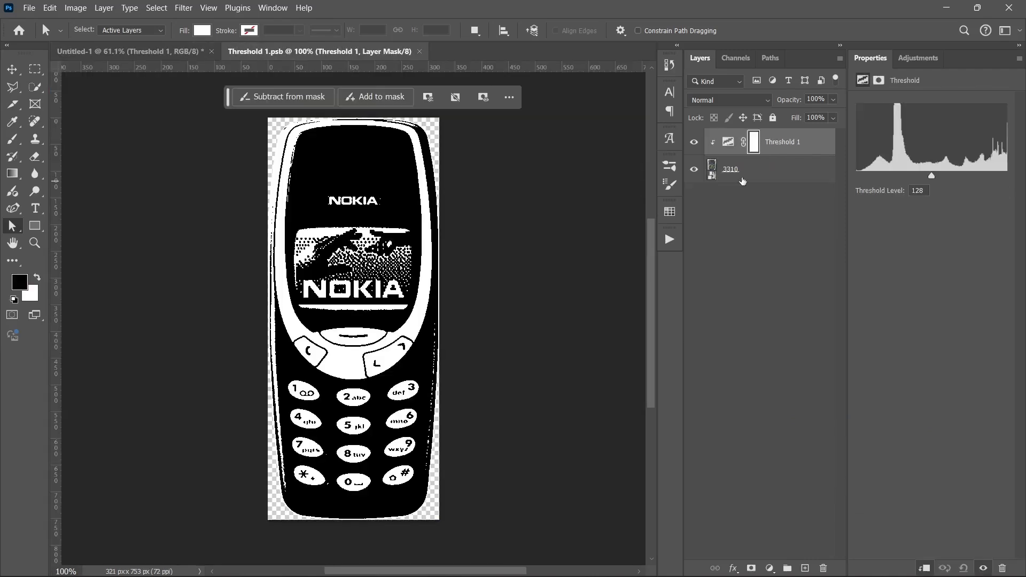
{"action": "left_click", "coordinate": [745, 172]}
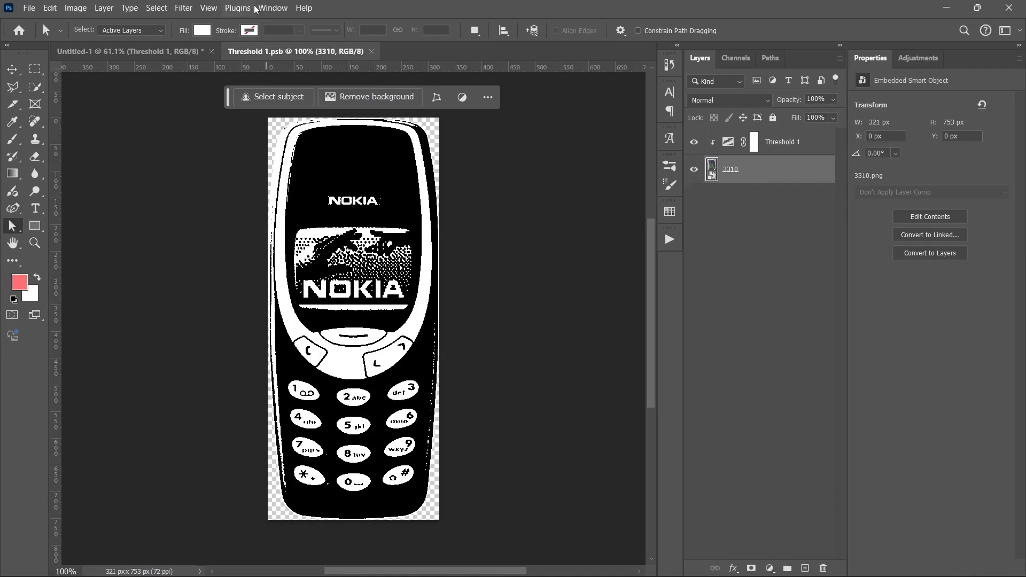
{"action": "left_click", "coordinate": [184, 9]}
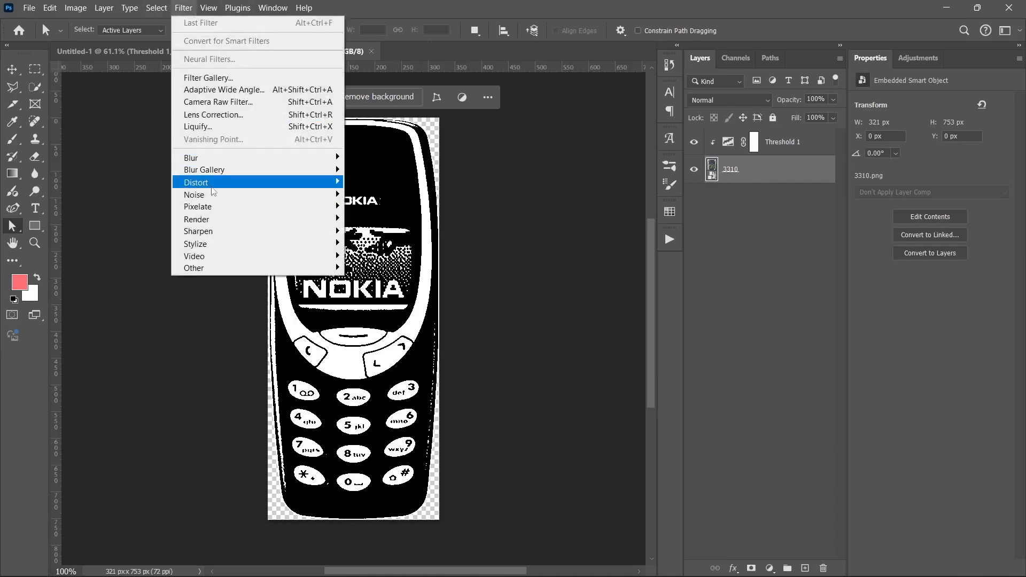
{"action": "mouse_move", "coordinate": [213, 197]}
{"action": "left_click", "coordinate": [376, 194]}
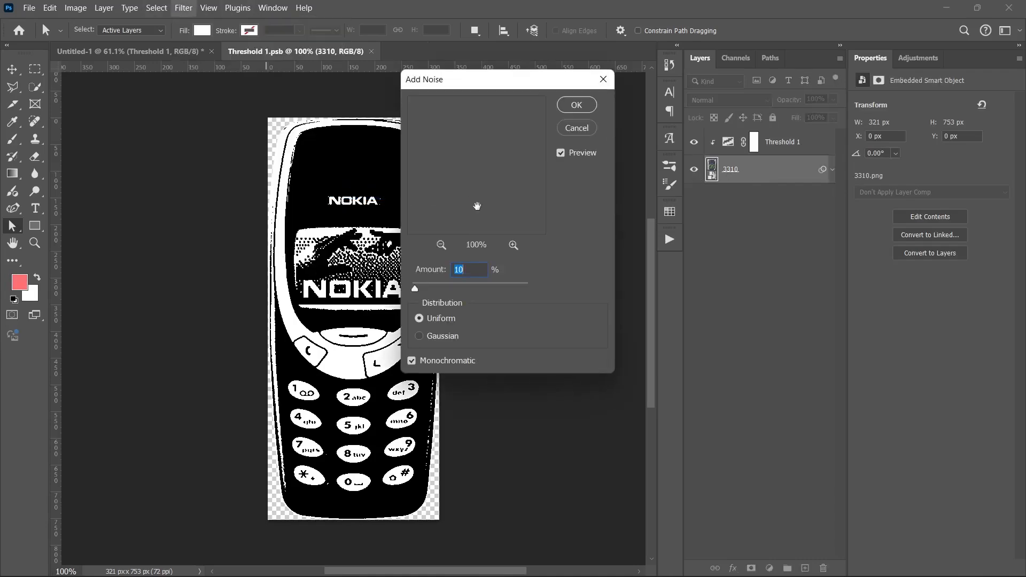
{"action": "left_click_drag", "start_coordinate": [478, 86], "coordinate": [529, 94]}
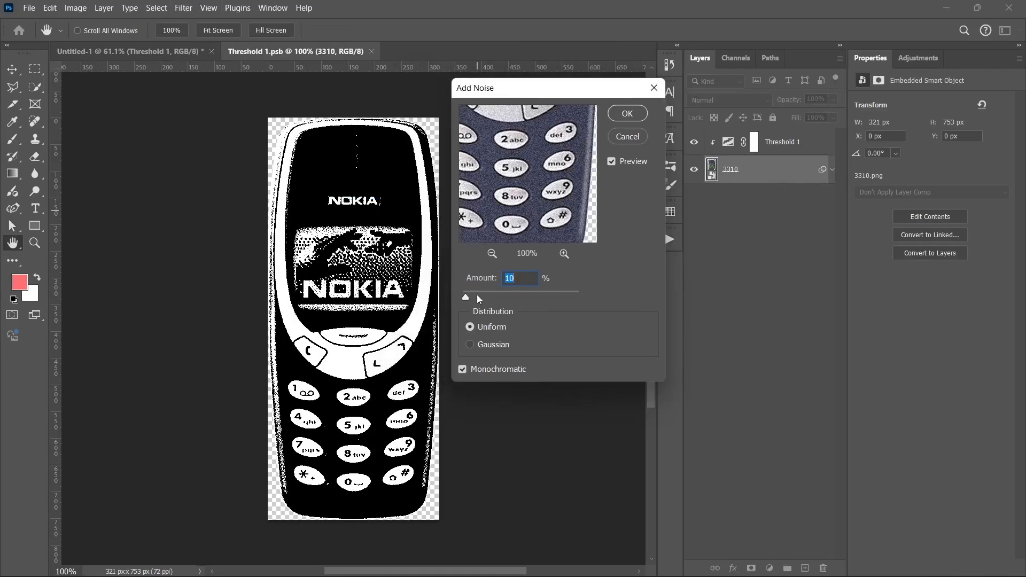
{"action": "left_click_drag", "start_coordinate": [477, 294], "coordinate": [467, 293]}
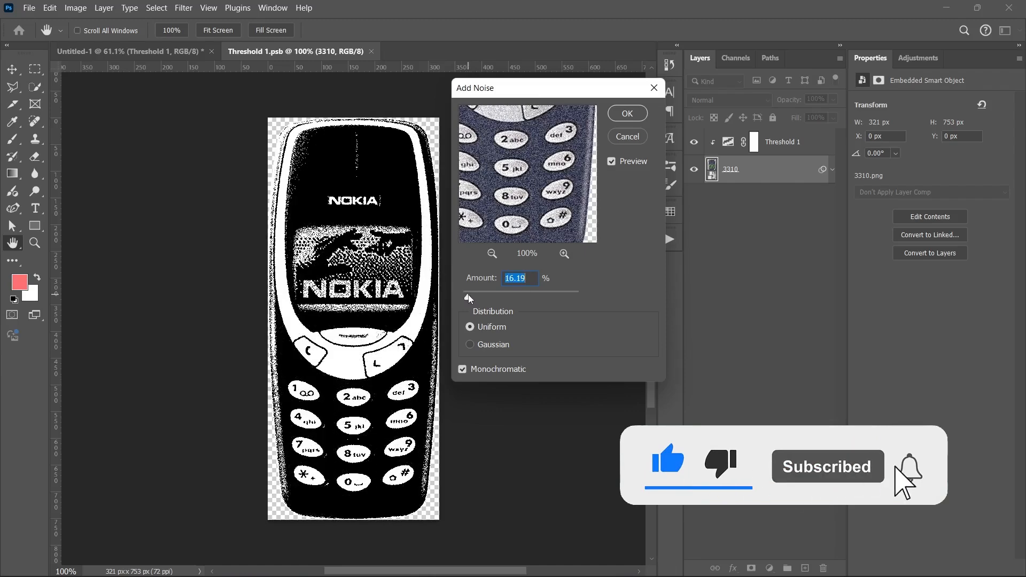
{"action": "type", "text": "20"}
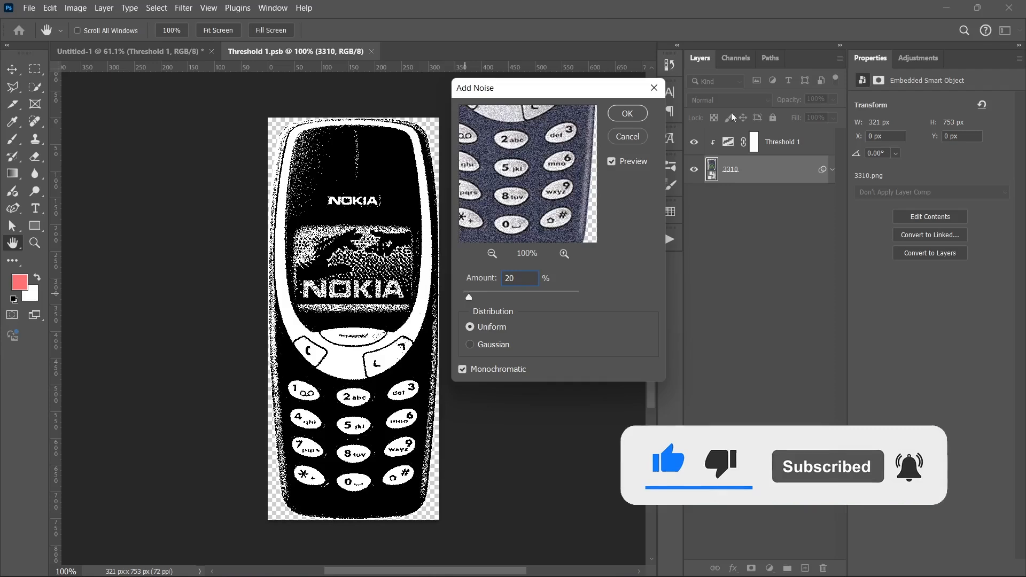
{"action": "left_click", "coordinate": [627, 113]}
Add a Gradient Map adjustment above the Threshold adjustment using the near-black to bright yellow preset.
{"action": "left_click", "coordinate": [753, 142]}
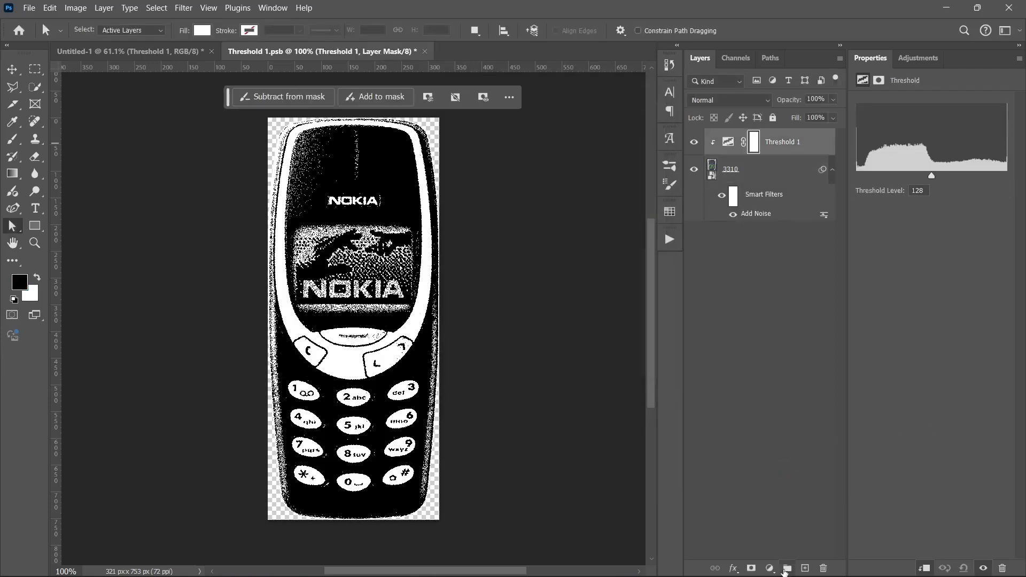
{"action": "left_click", "coordinate": [770, 568]}
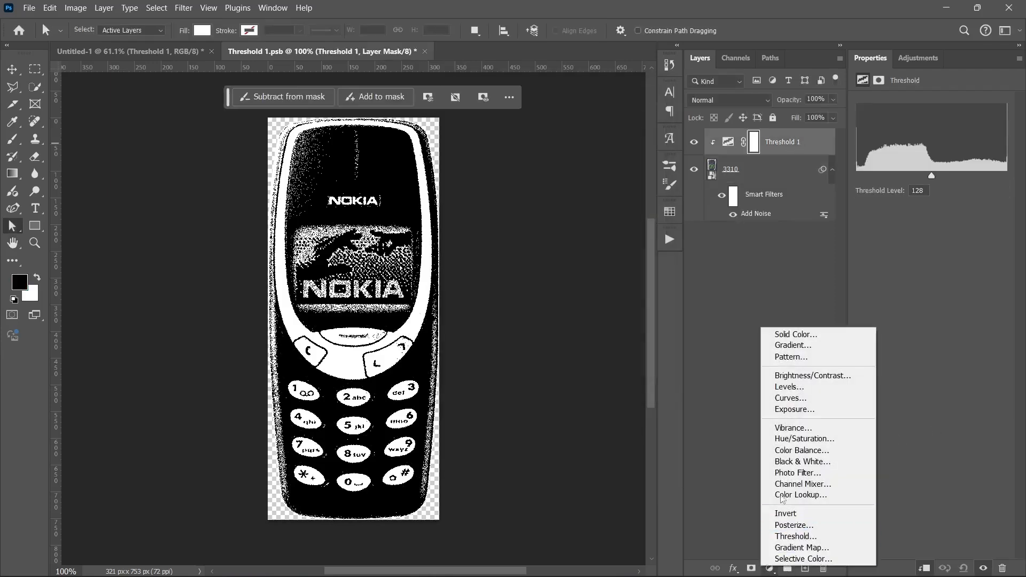
{"action": "left_click", "coordinate": [793, 548]}
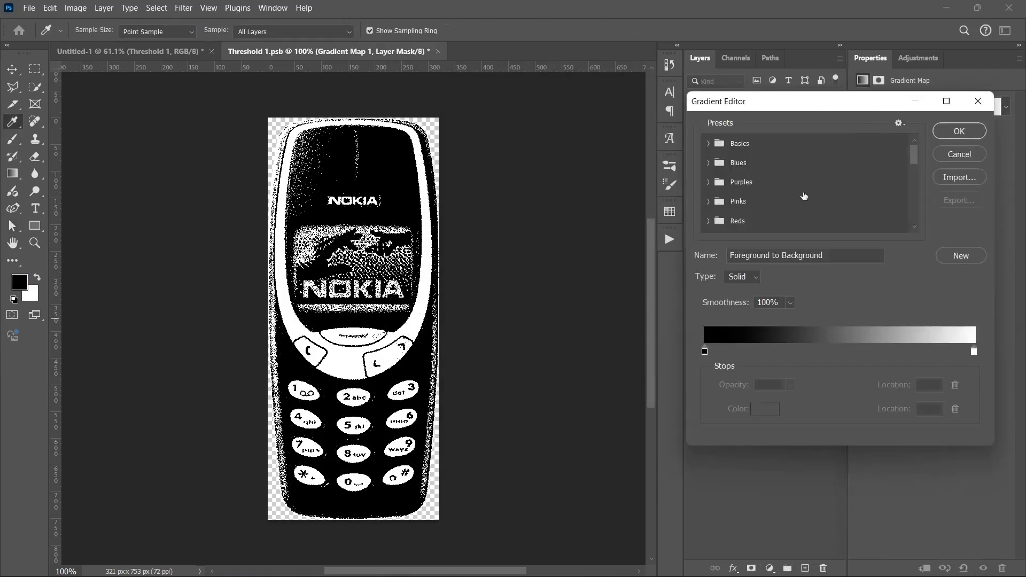
{"action": "scroll", "coordinate": [804, 197], "scroll_direction": "down", "scroll_amount": 6}
{"action": "scroll", "coordinate": [832, 193], "scroll_direction": "down", "scroll_amount": 3}
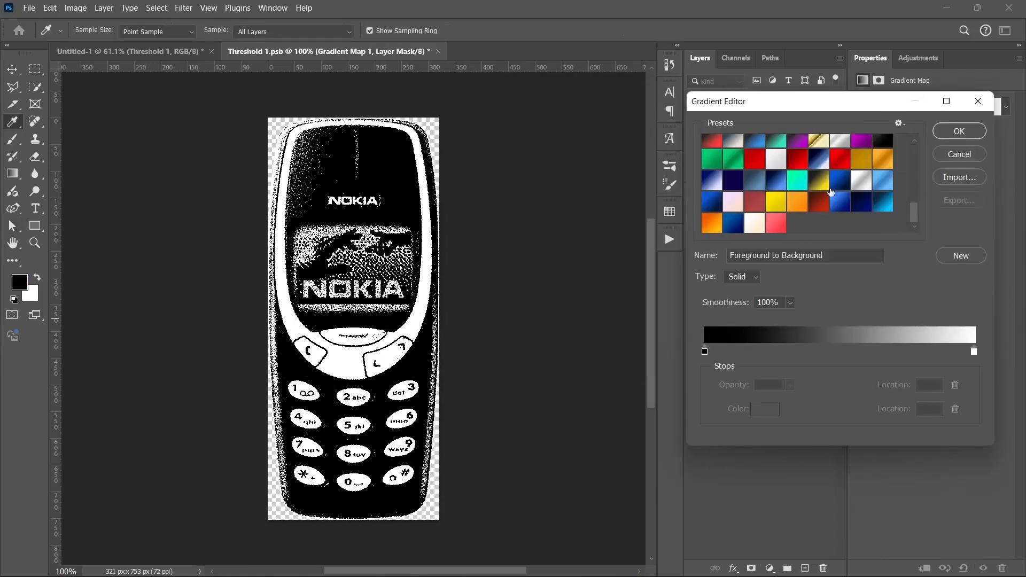
{"action": "scroll", "coordinate": [842, 161], "scroll_direction": "up", "scroll_amount": 3}
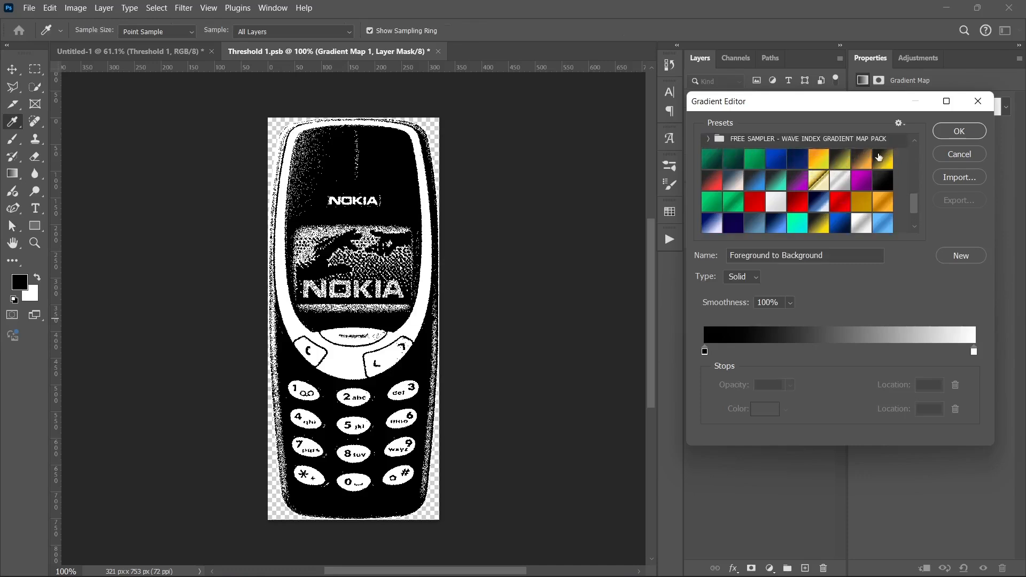
{"action": "left_click", "coordinate": [879, 159]}
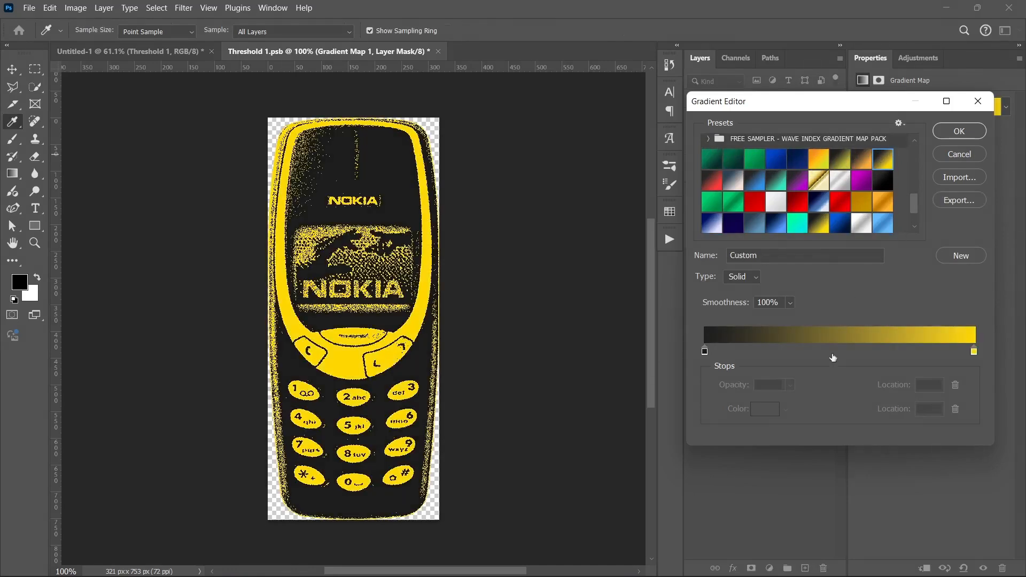
Examine the color values of the gradient's dark and yellow stops and compare the neighbouring dark-to-gold presets.
{"action": "double_click", "coordinate": [705, 351]}
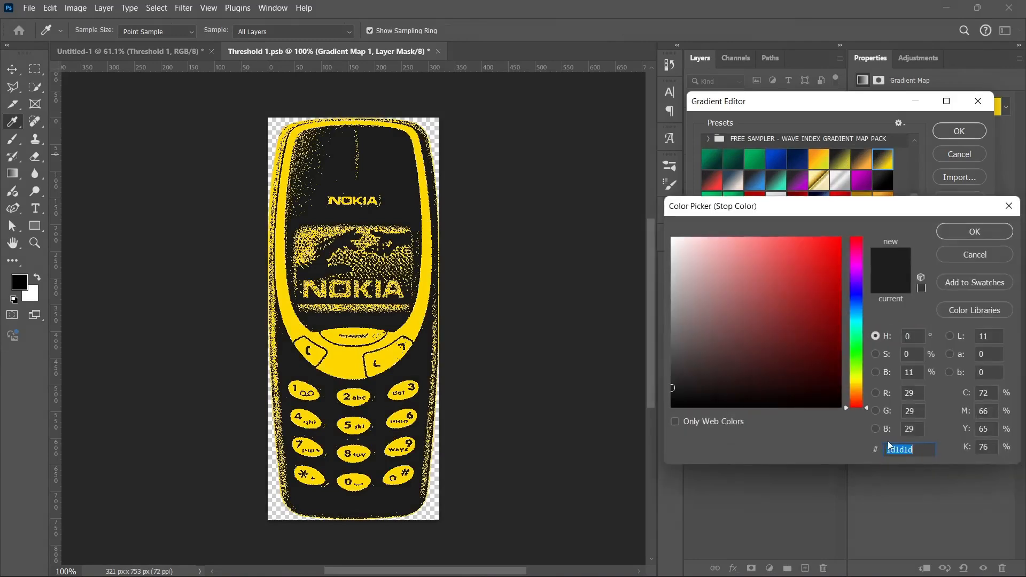
{"action": "left_click", "coordinate": [942, 255]}
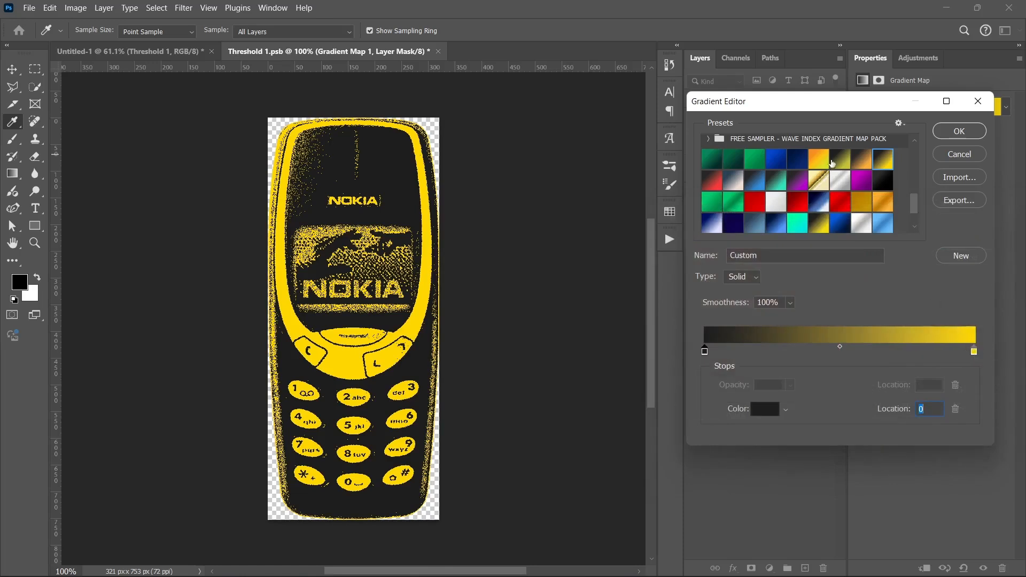
{"action": "left_click", "coordinate": [831, 160]}
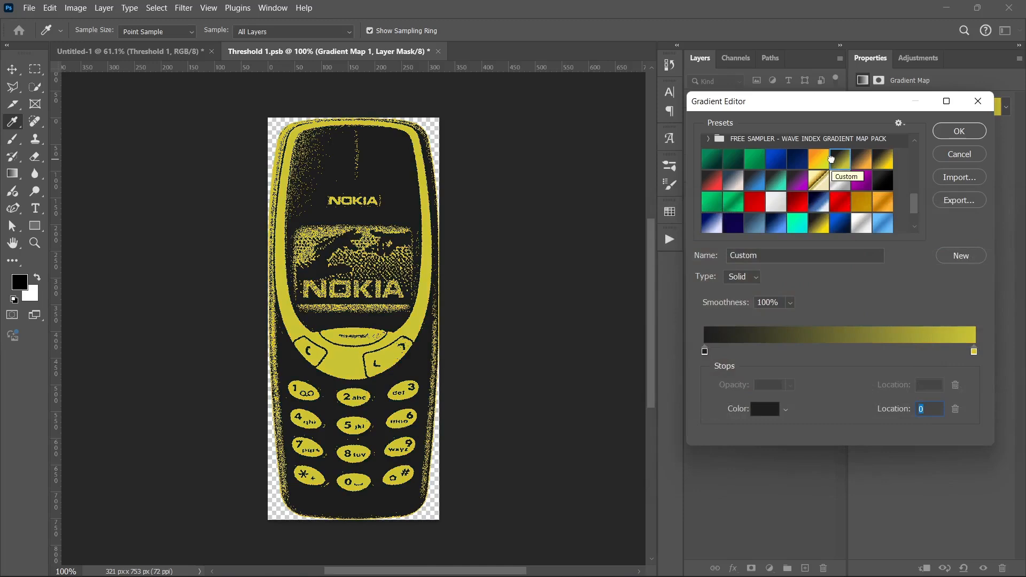
{"action": "left_click", "coordinate": [862, 160]}
{"action": "left_click", "coordinate": [883, 159]}
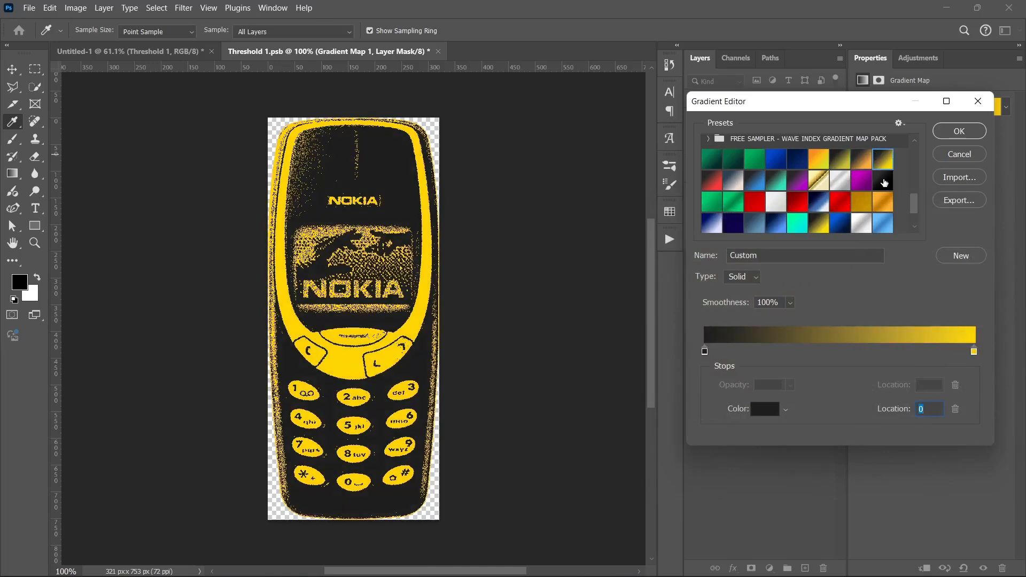
{"action": "left_click", "coordinate": [973, 353]}
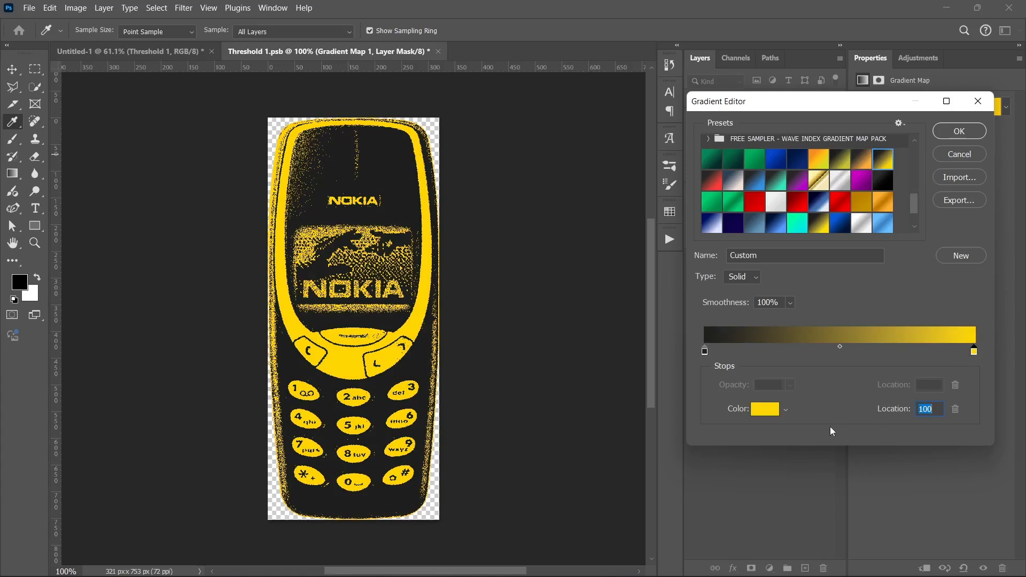
{"action": "left_click", "coordinate": [765, 410]}
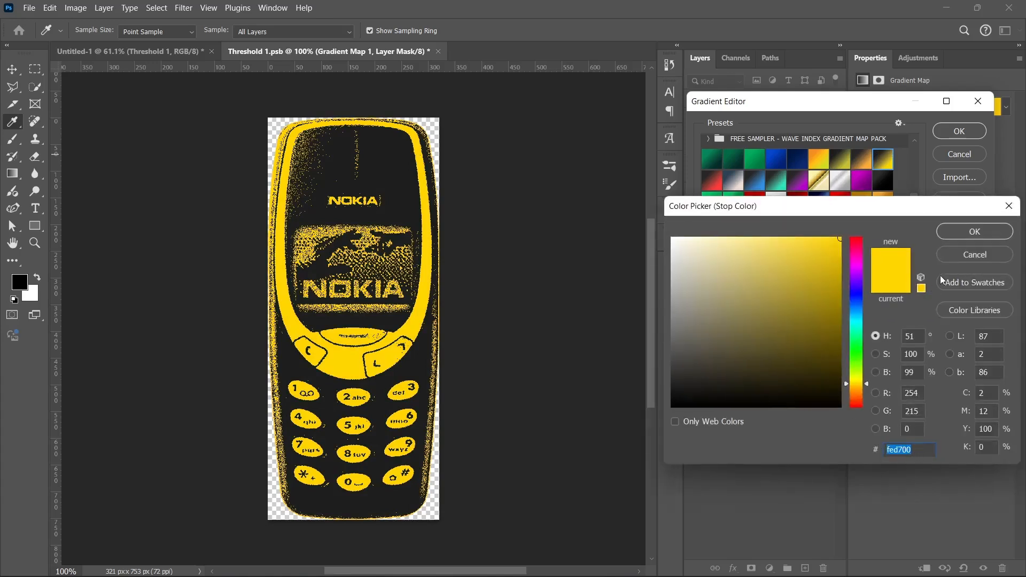
{"action": "left_click", "coordinate": [951, 253]}
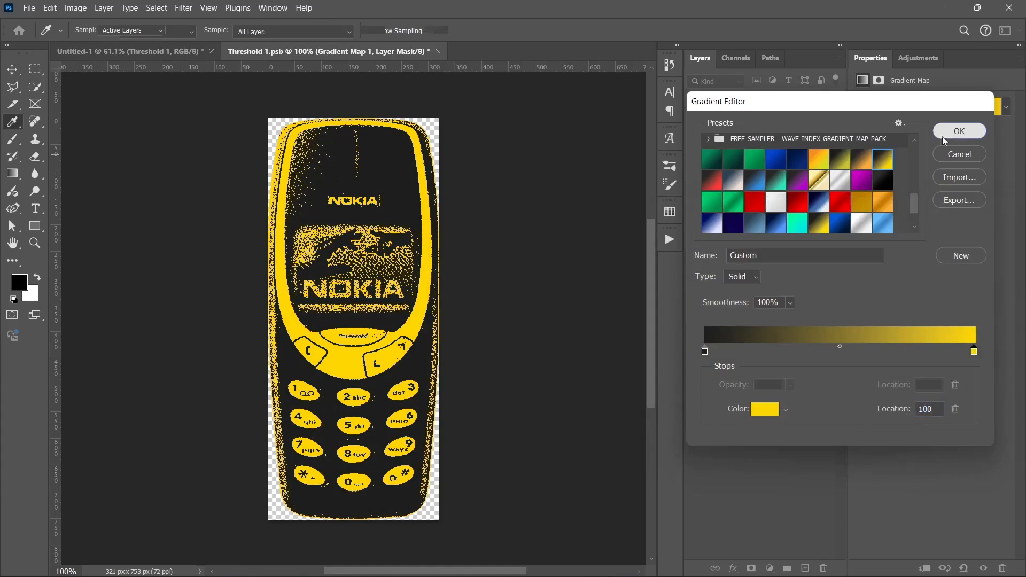
Accept the black-to-yellow gradient map, and save and close the phone smart object to return to the poster.
{"action": "left_click", "coordinate": [944, 136]}
{"action": "left_click", "coordinate": [761, 309]}
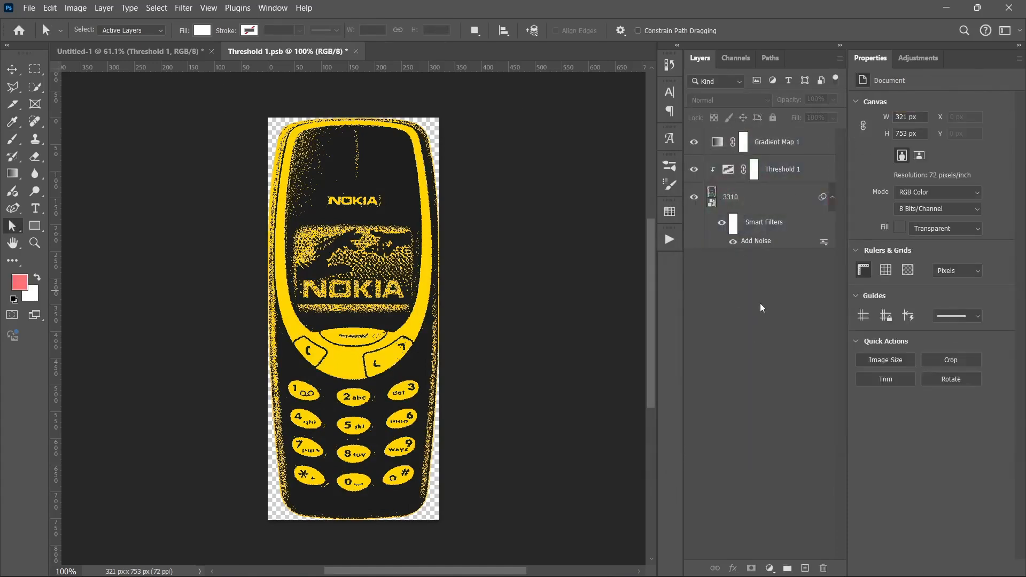
{"action": "key", "text": "ctrl+s"}
{"action": "left_click", "coordinate": [350, 51]}
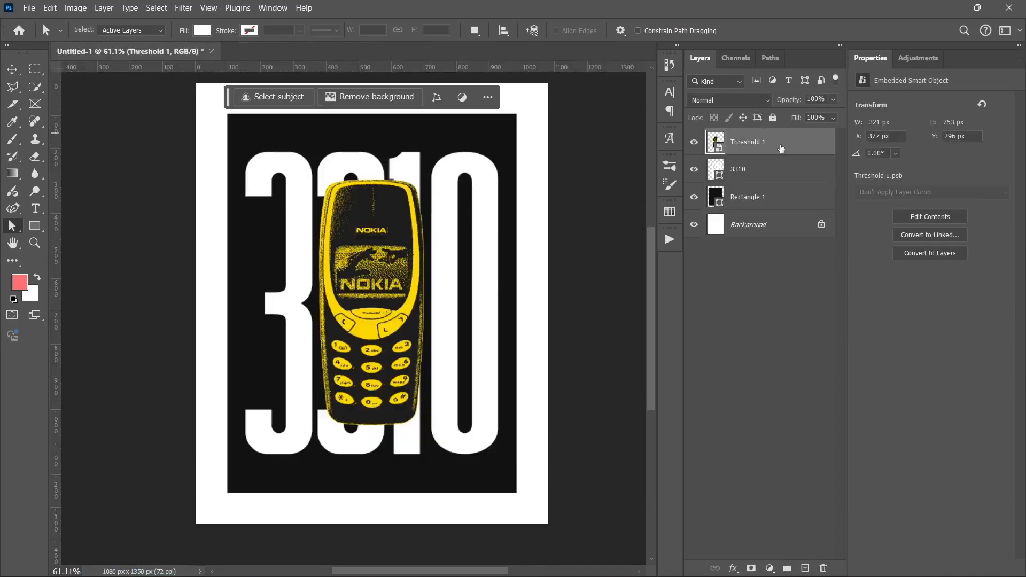
Rotate the phone on the poster to -45 degrees.
{"action": "key", "text": "ctrl+t"}
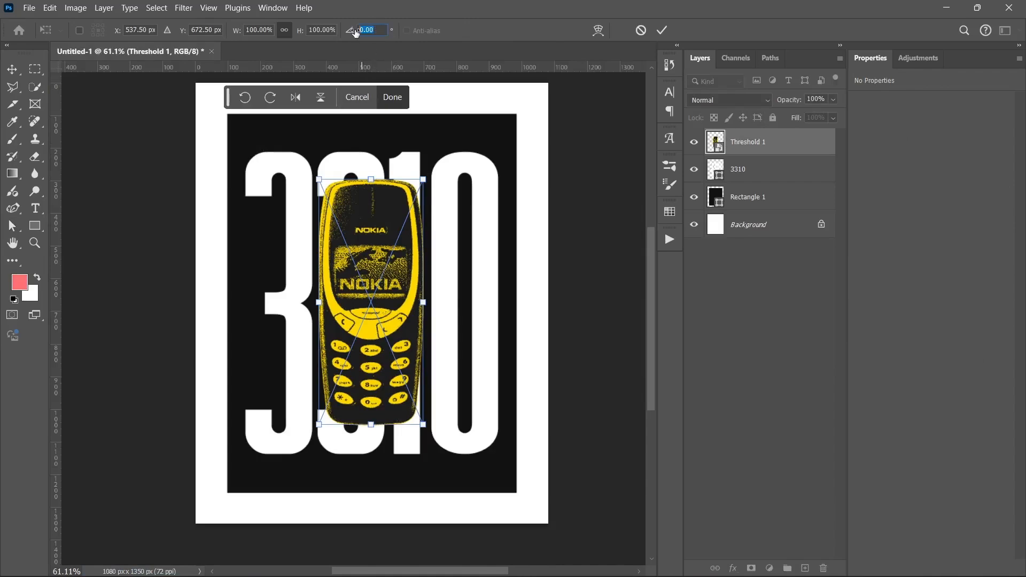
{"action": "type", "text": "45"}
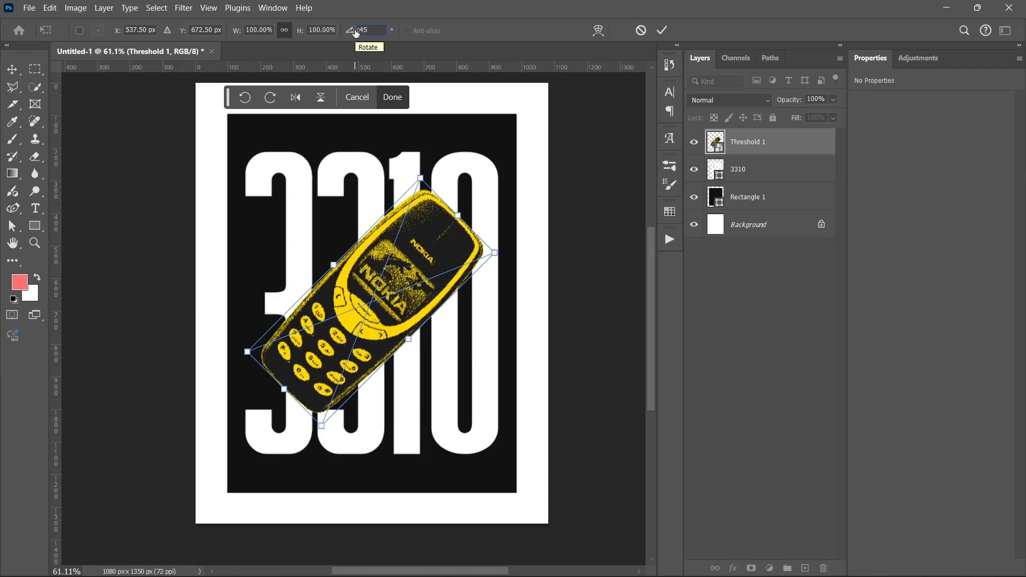
{"action": "type", "text": "-"}
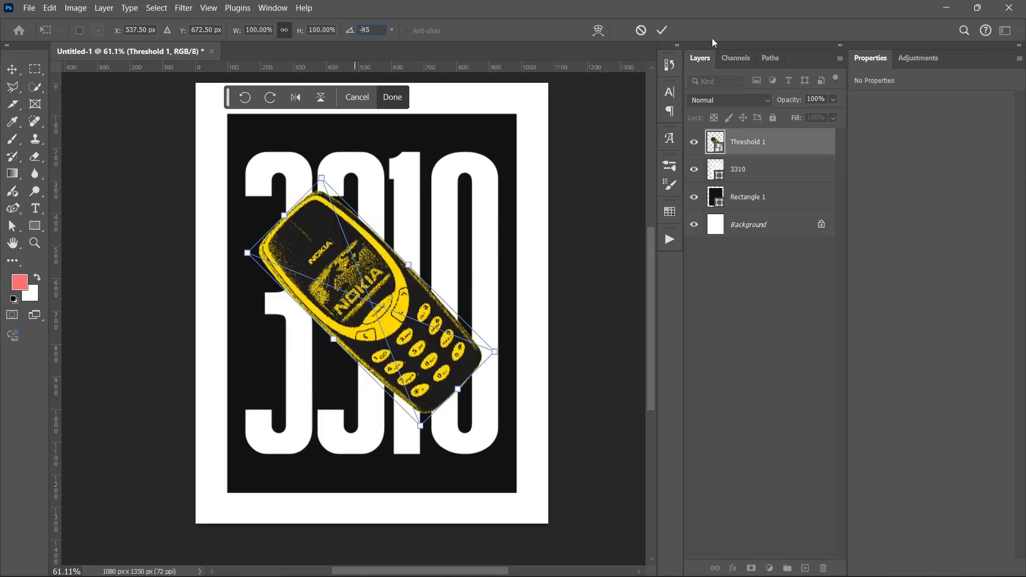
{"action": "left_click", "coordinate": [663, 30]}
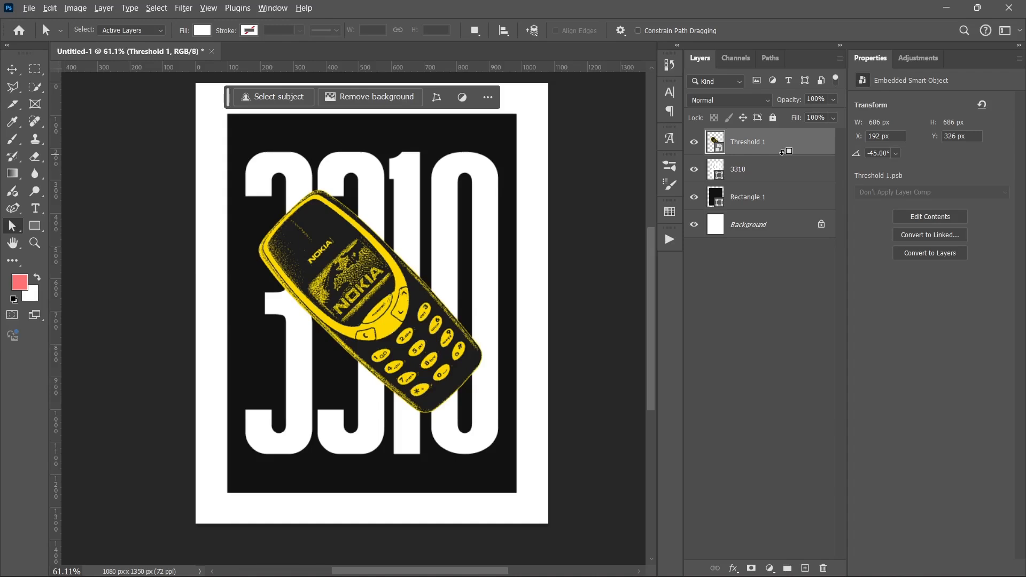
Clip the phone to the 3310 lettering and enlarge it to about 884 x 883 px so it spans the digits diagonally.
{"action": "left_click", "coordinate": [782, 155], "text": "alt"}
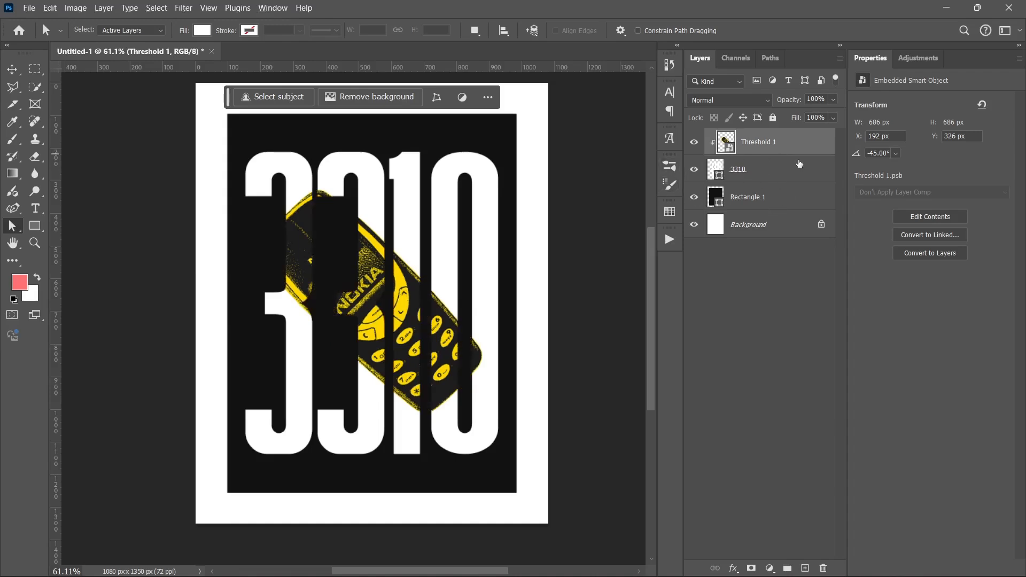
{"action": "key", "text": "ctrl+t"}
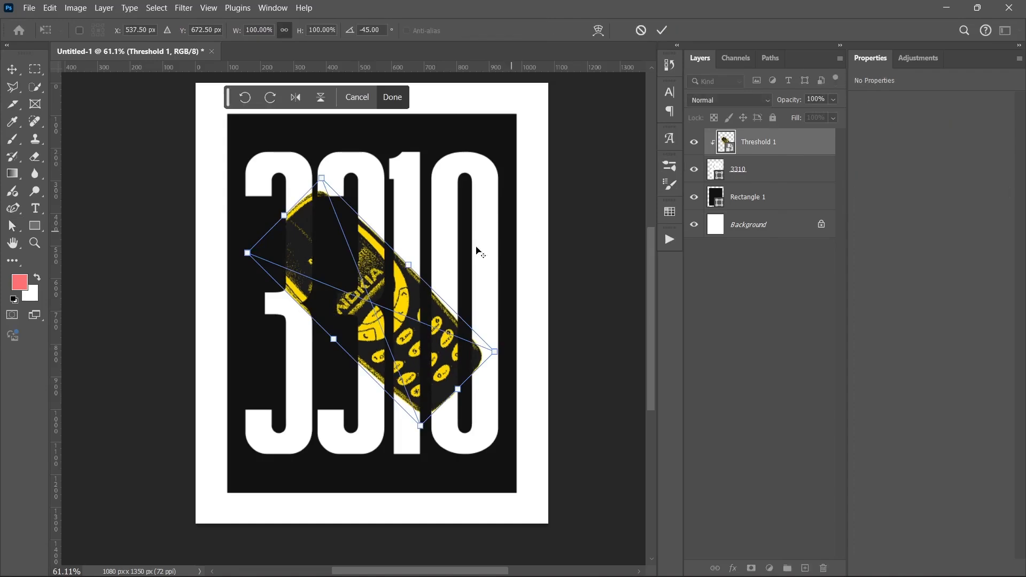
{"action": "left_click_drag", "start_coordinate": [410, 259], "coordinate": [419, 254]}
{"action": "left_click", "coordinate": [662, 30]}
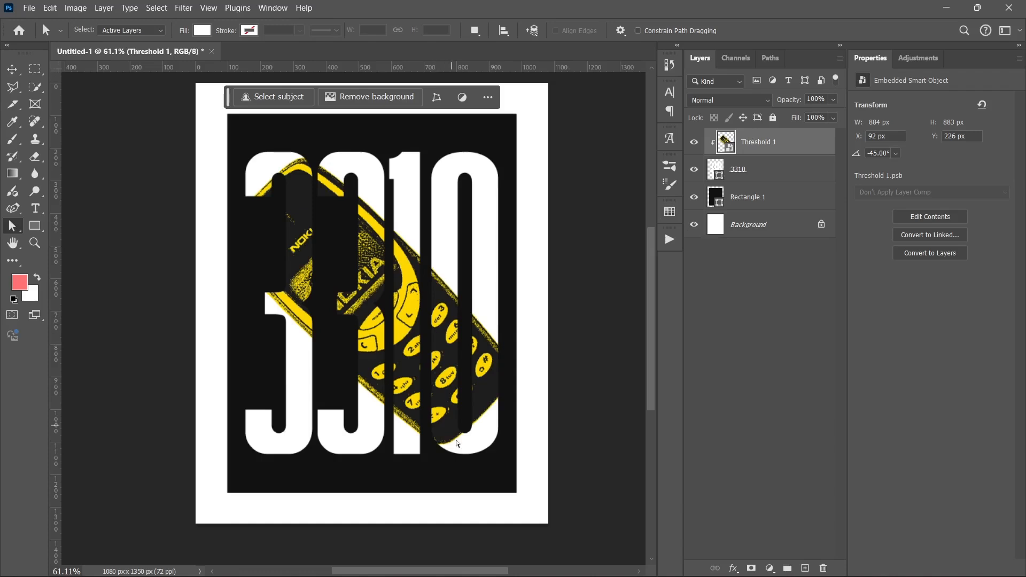
Place the Nokia Logo file from the Nokia 3310 Assets folder in the white margin above the dark panel, scaled down to about 157 px wide.
{"action": "left_click", "coordinate": [416, 566]}
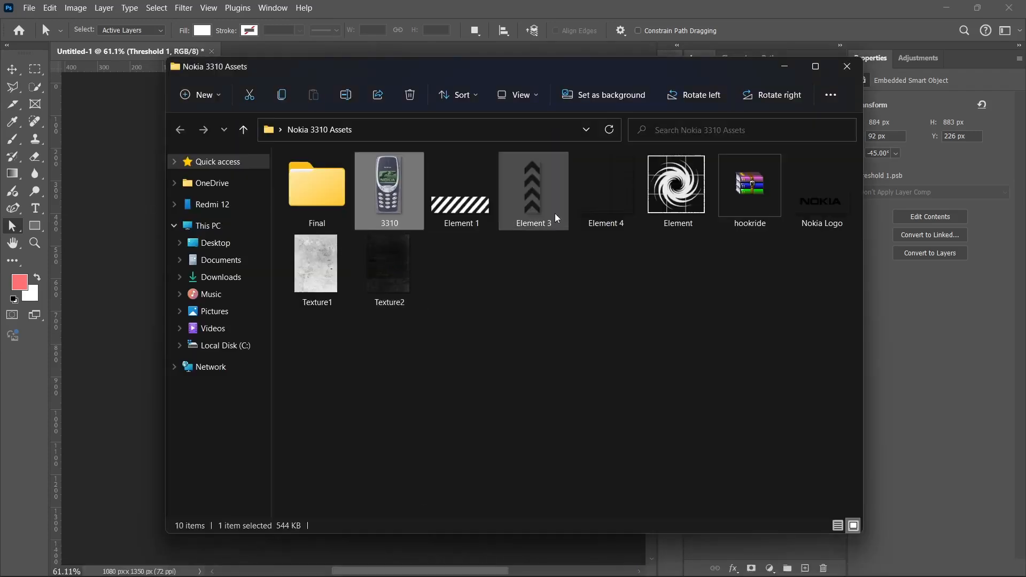
{"action": "left_click", "coordinate": [833, 194]}
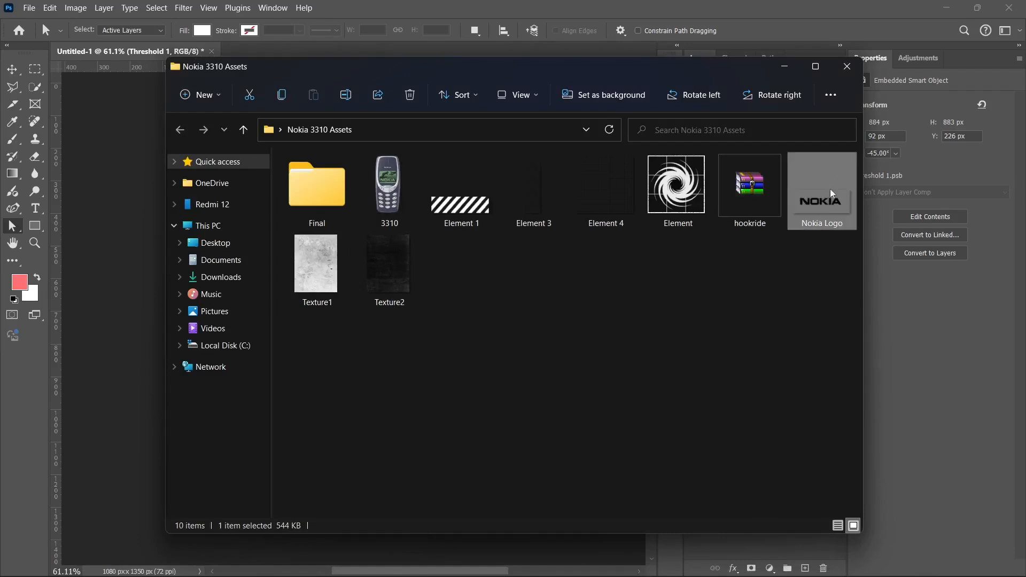
{"action": "left_click_drag", "start_coordinate": [817, 207], "coordinate": [123, 278]}
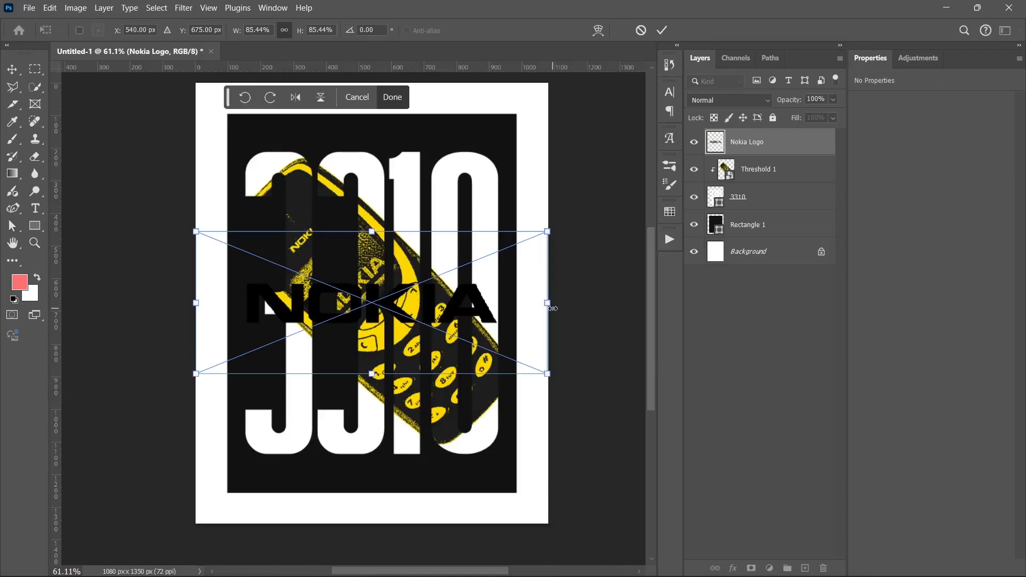
{"action": "left_click_drag", "start_coordinate": [552, 309], "coordinate": [269, 302]}
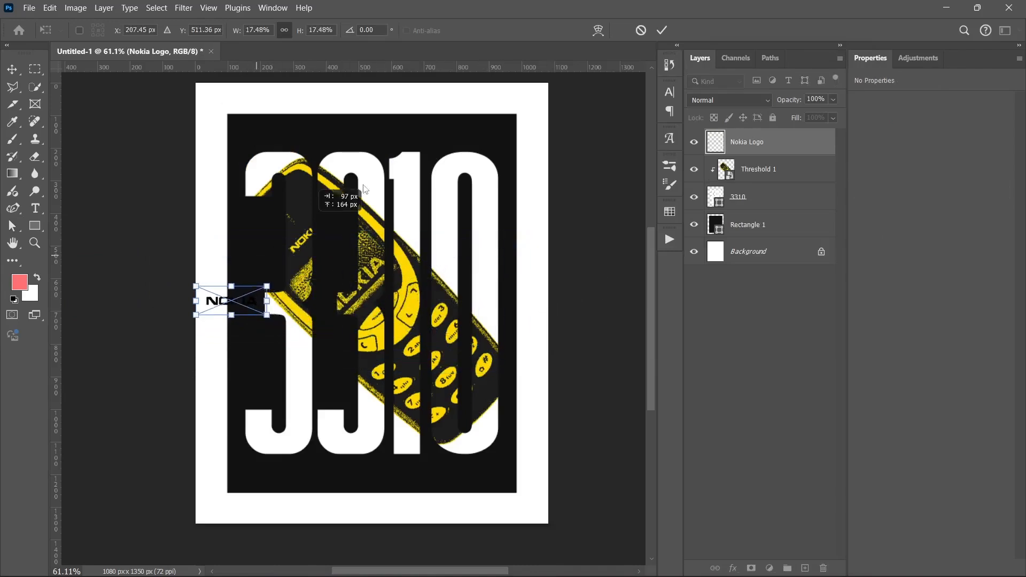
{"action": "left_click_drag", "start_coordinate": [363, 185], "coordinate": [434, 98]}
{"action": "left_click", "coordinate": [662, 29]}
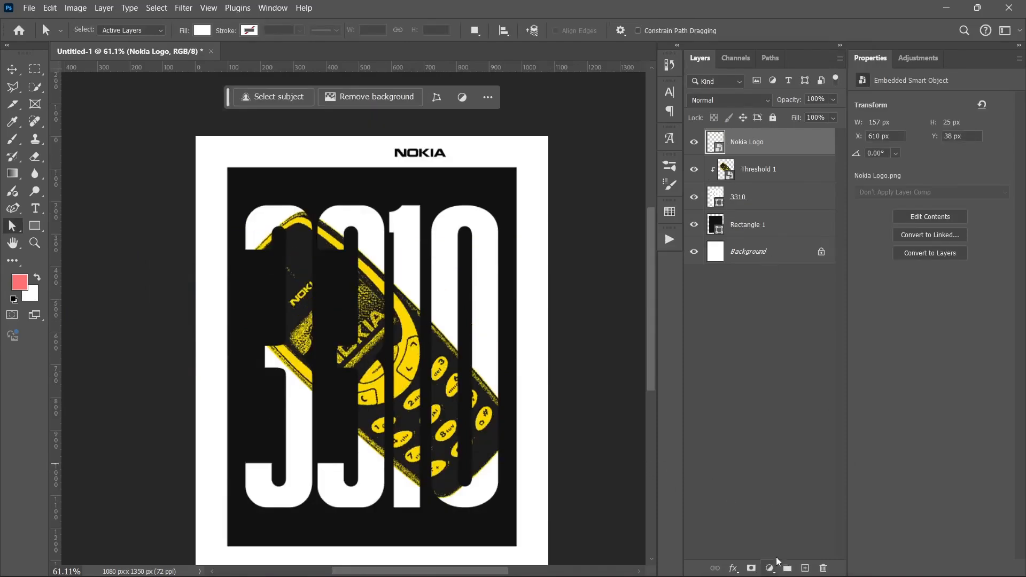
Apply a white Color Overlay effect to the Nokia logo.
{"action": "left_click", "coordinate": [734, 568]}
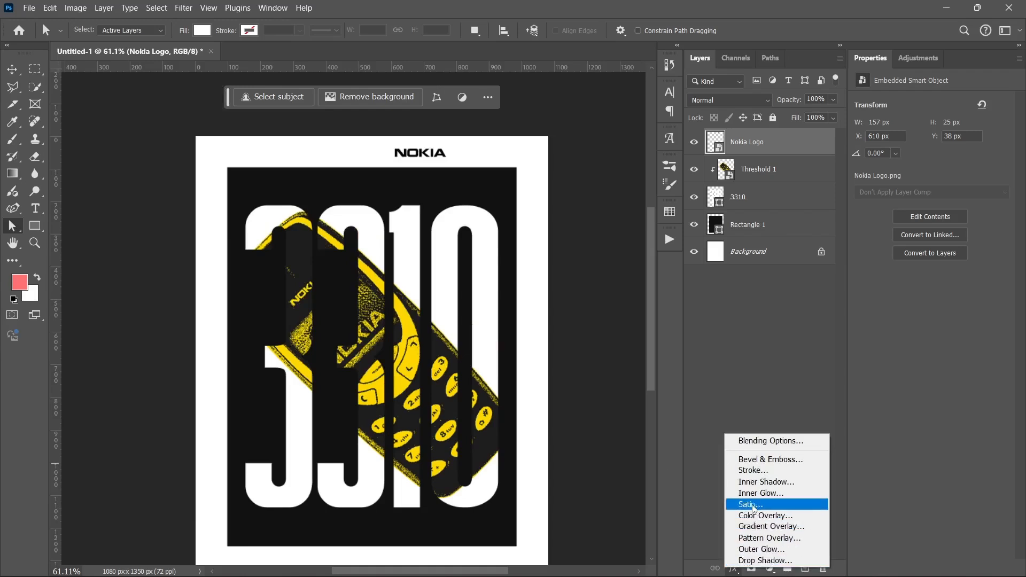
{"action": "left_click", "coordinate": [756, 516]}
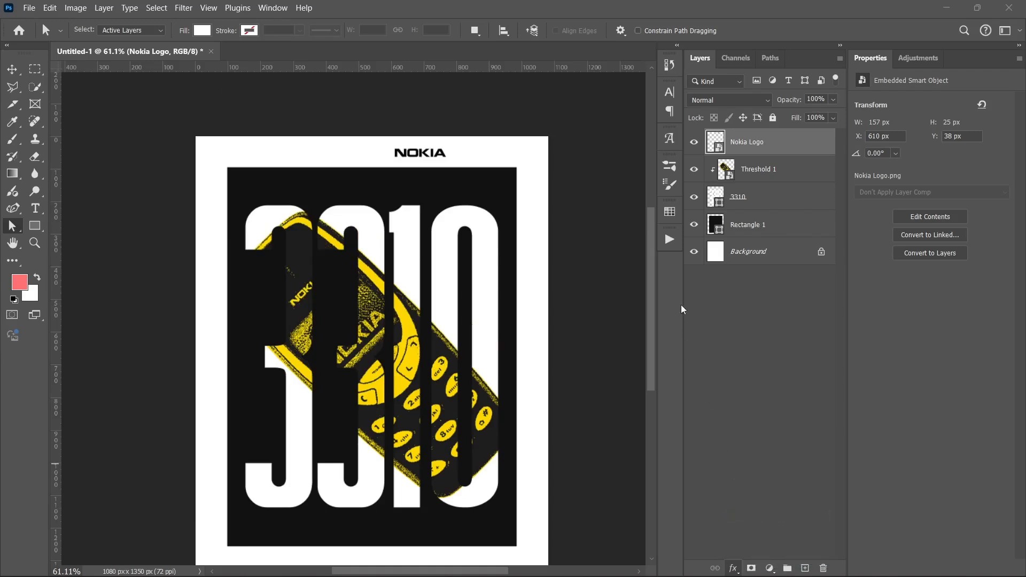
{"action": "left_click", "coordinate": [985, 135]}
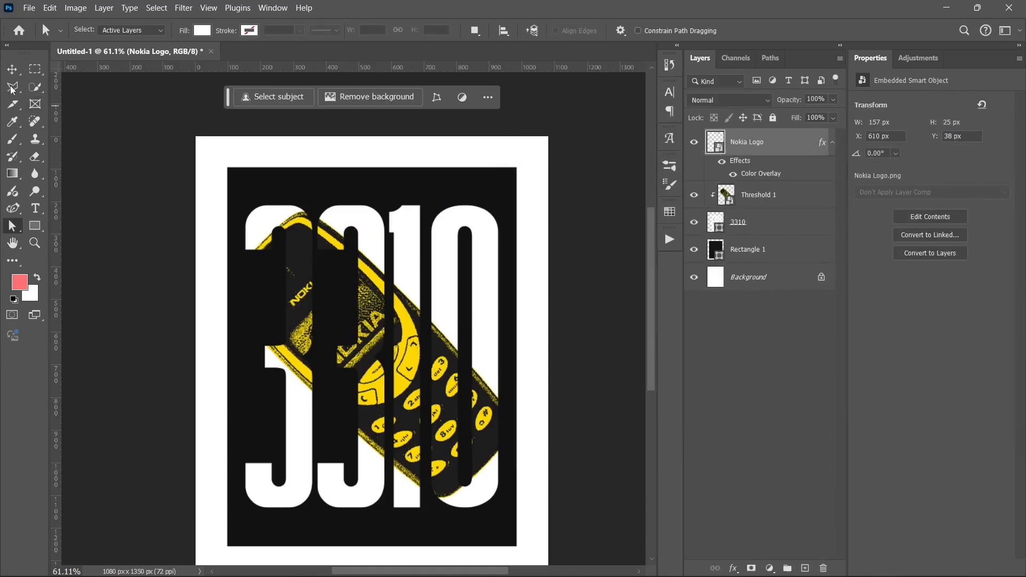
Move the Nokia logo into the dark panel's upper strip above the 0, at X 770 px, and show the guides.
{"action": "left_click", "coordinate": [11, 69]}
{"action": "left_click_drag", "start_coordinate": [476, 165], "coordinate": [505, 191]}
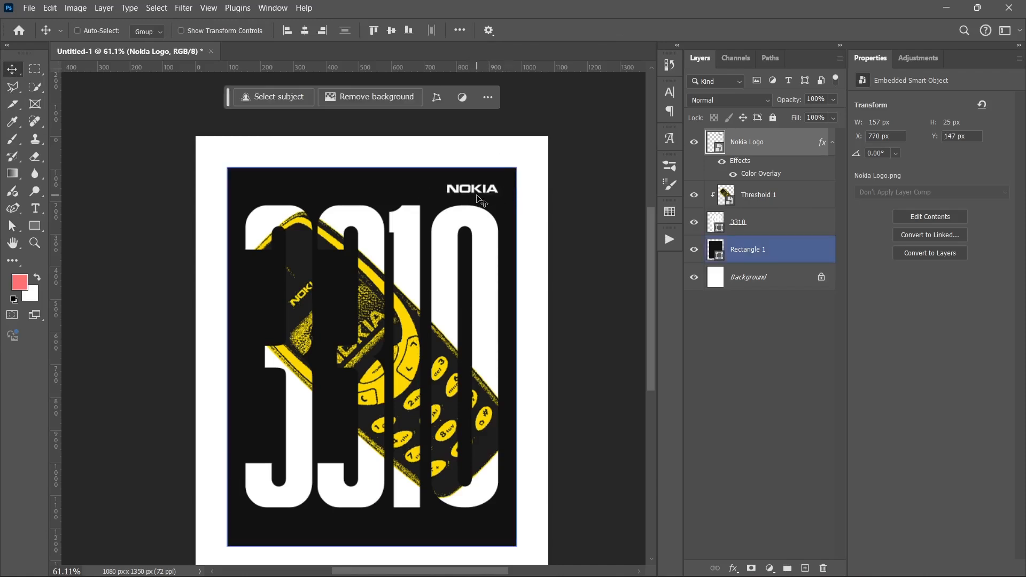
{"action": "key", "text": "ctrl+semicolon"}
{"action": "scroll", "coordinate": [435, 164], "scroll_direction": "down", "scroll_amount": 1}
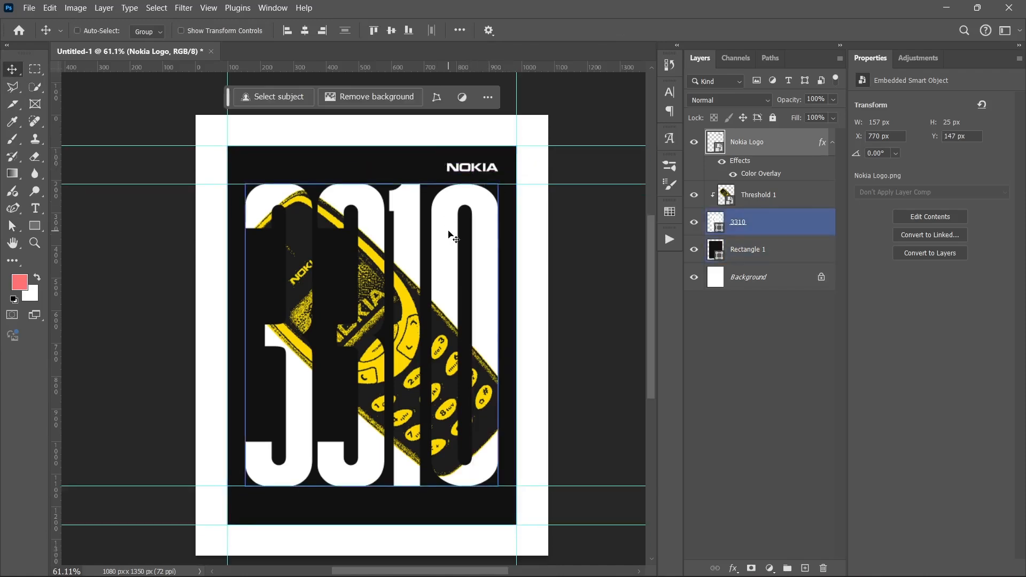
{"action": "scroll", "coordinate": [449, 232], "scroll_direction": "down", "scroll_amount": 2}
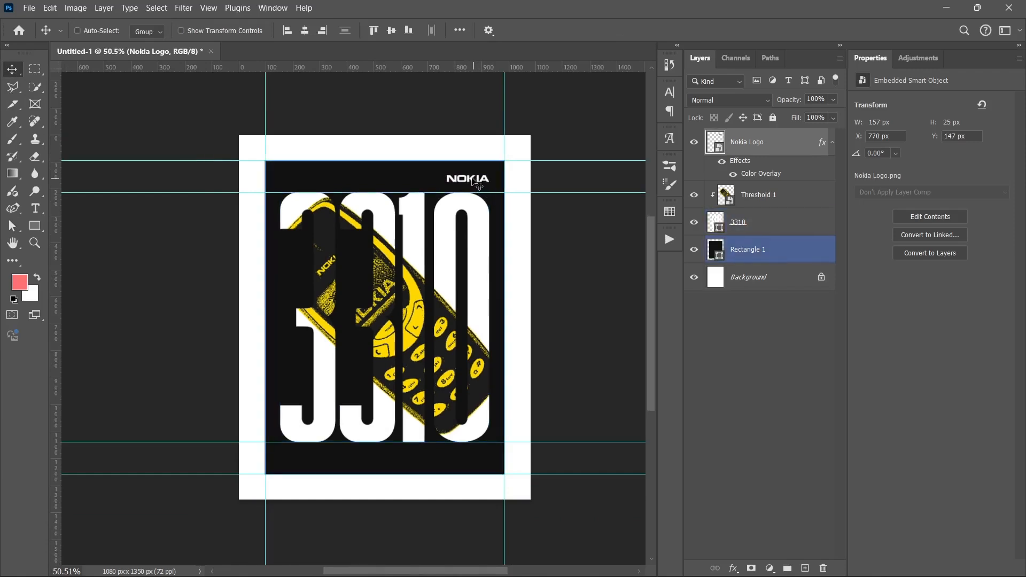
Adjust the Nokia logo's vertical position between the panel's top edge and the digits, to Y 149 px.
{"action": "left_click_drag", "start_coordinate": [472, 182], "coordinate": [469, 179]}
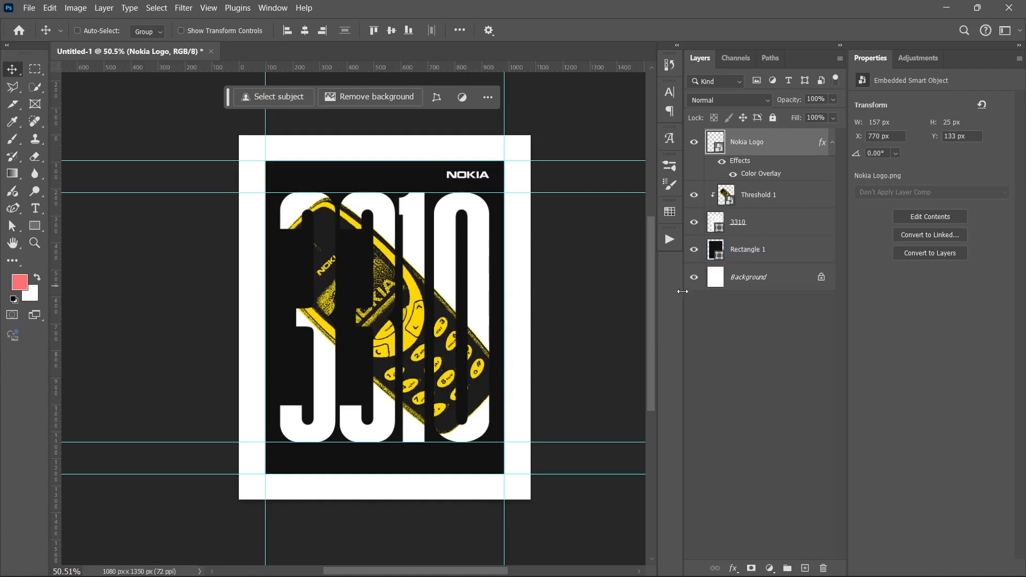
{"action": "key", "text": "Down"}
{"action": "key", "text": "Down"}
{"action": "key", "text": "Down"}
{"action": "key", "text": "Down"}
{"action": "key", "text": "Down"}
{"action": "key", "text": "Down"}
{"action": "key", "text": "Down"}
{"action": "key", "text": "Down"}
{"action": "key", "text": "Down"}
{"action": "key", "text": "Down"}
{"action": "key", "text": "Down"}
{"action": "key", "text": "Down"}
{"action": "key", "text": "Down"}
{"action": "key", "text": "Down"}
{"action": "key", "text": "Down"}
{"action": "key", "text": "Down"}
{"action": "key", "text": "Down"}
{"action": "key", "text": "Down"}
{"action": "key", "text": "Down"}
{"action": "key", "text": "Down"}
{"action": "key", "text": "Down"}
{"action": "key", "text": "Down"}
{"action": "key", "text": "Up"}
{"action": "key", "text": "Up"}
{"action": "key", "text": "Up"}
{"action": "key", "text": "Up"}
{"action": "key", "text": "Up"}
{"action": "key", "text": "Up"}
{"action": "key", "text": "Up"}
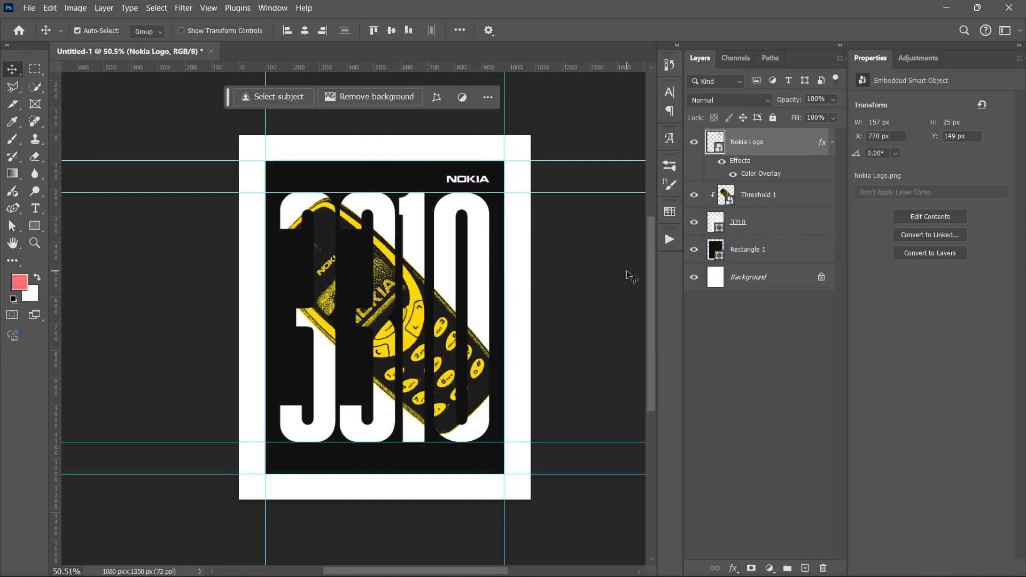
Enlarge the Nokia logo slightly to about 167 px wide.
{"action": "key", "text": "ctrl+t"}
{"action": "scroll", "coordinate": [469, 184], "scroll_direction": "up", "scroll_amount": 4}
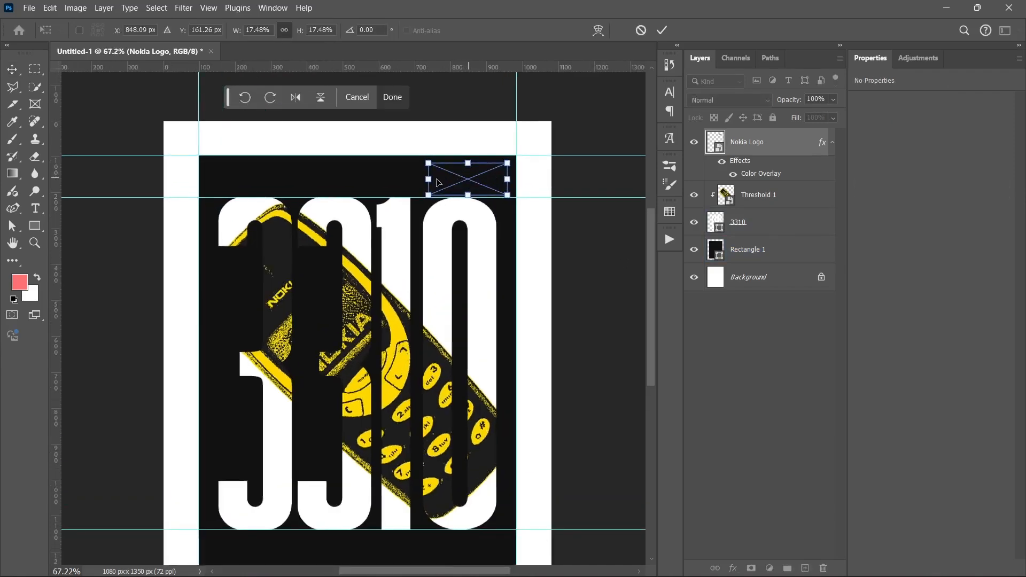
{"action": "left_click_drag", "start_coordinate": [425, 180], "coordinate": [420, 183]}
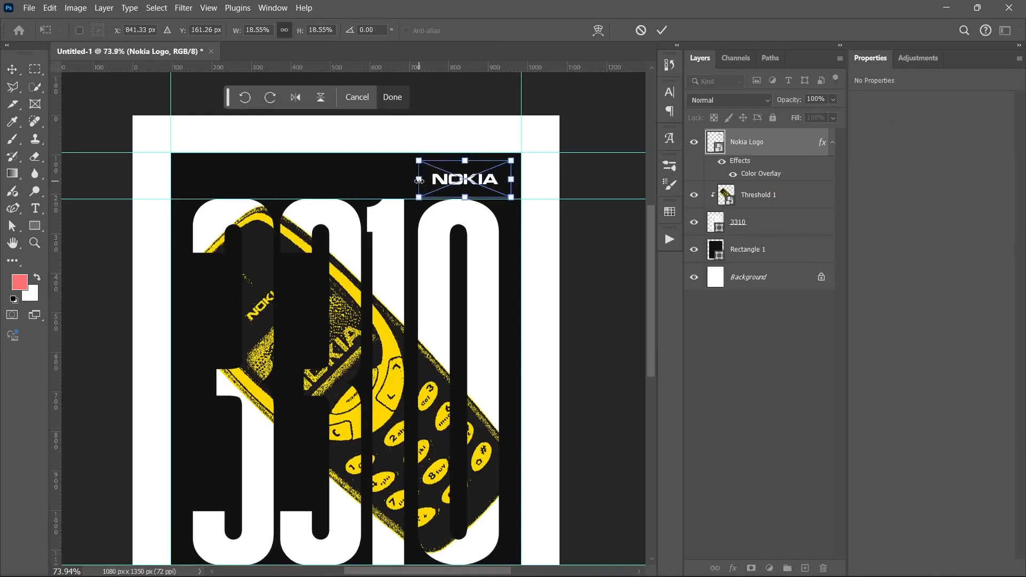
{"action": "key", "text": "Return"}
Place the Element 3 arrows from the Nokia 3310 Assets folder in the white margin to the left of the first digit.
{"action": "scroll", "coordinate": [390, 200], "scroll_direction": "down", "scroll_amount": 3}
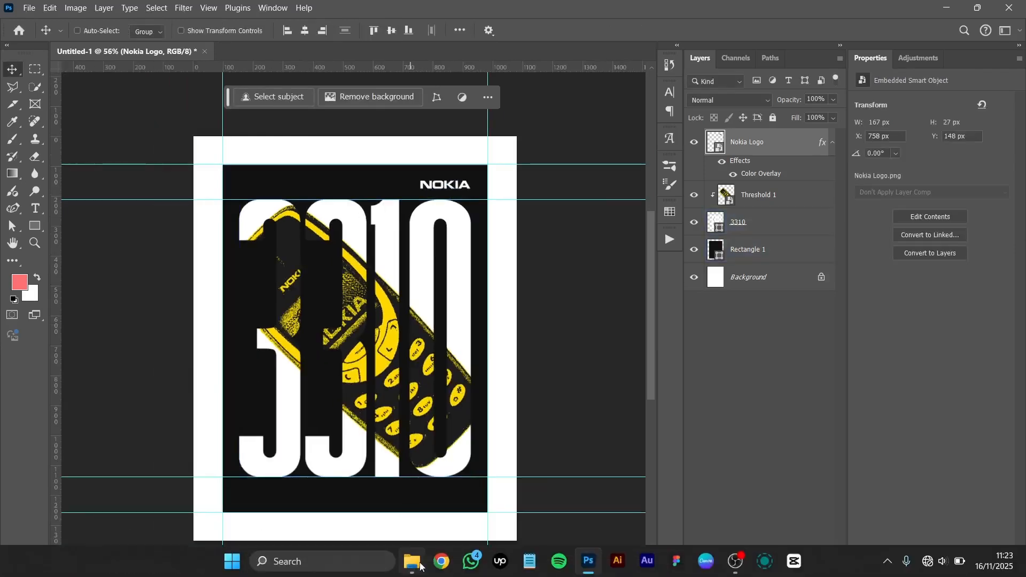
{"action": "left_click", "coordinate": [417, 565]}
{"action": "left_click", "coordinate": [527, 202]}
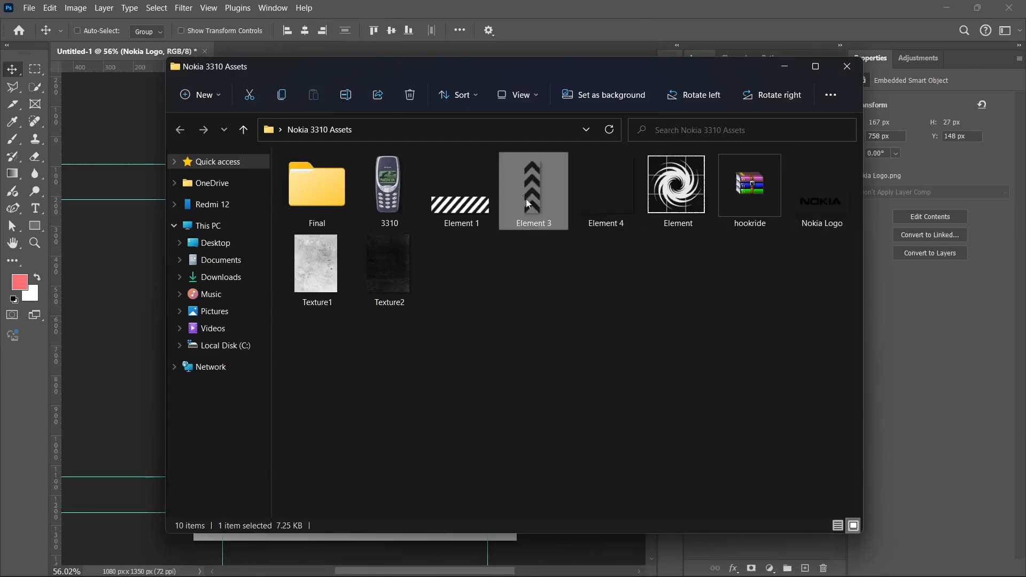
{"action": "left_click_drag", "start_coordinate": [534, 199], "coordinate": [135, 310]}
{"action": "scroll", "coordinate": [345, 333], "scroll_direction": "up", "scroll_amount": 5}
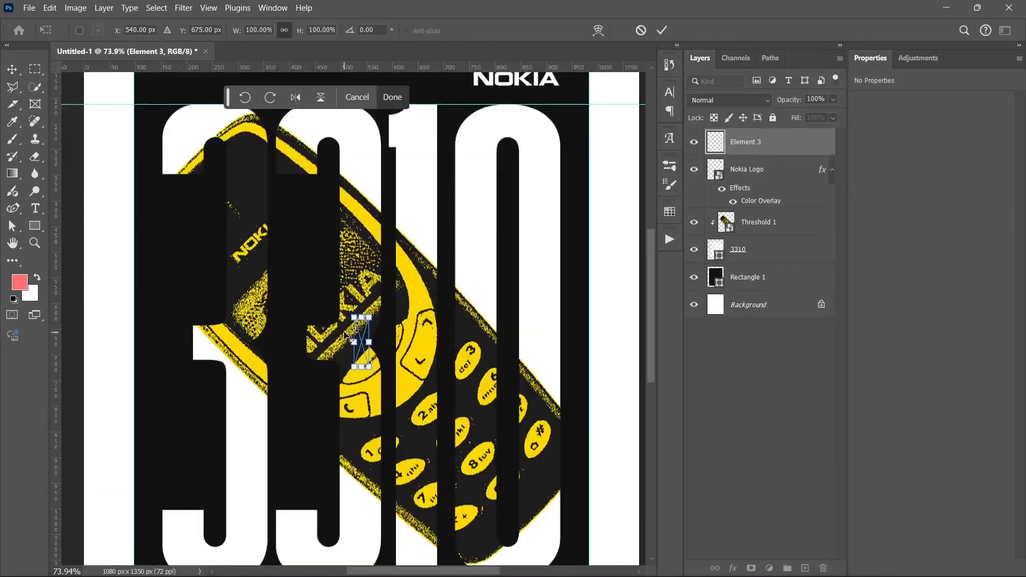
{"action": "key", "text": "Return"}
{"action": "scroll", "coordinate": [330, 212], "scroll_direction": "down", "scroll_amount": 5}
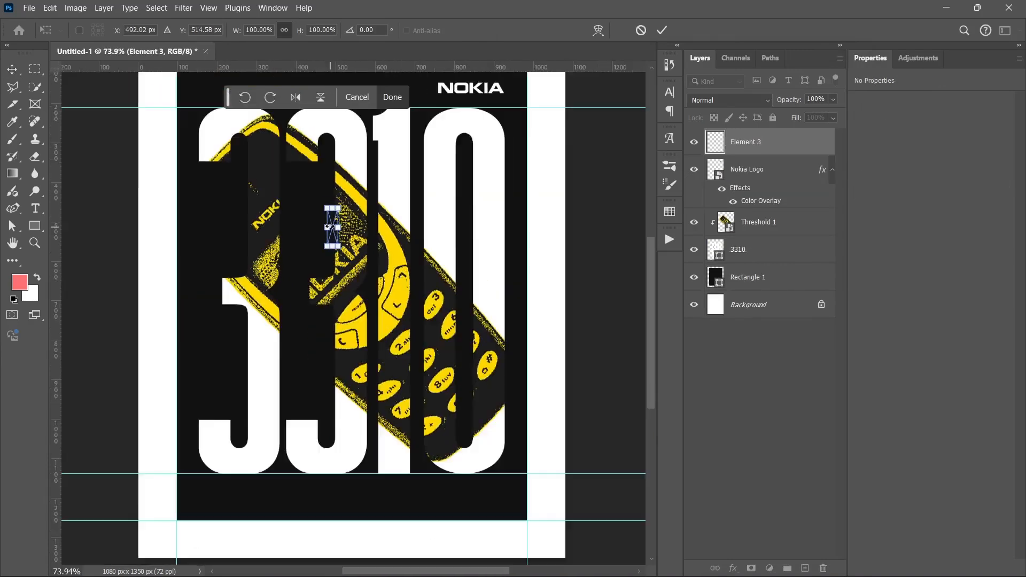
{"action": "left_click_drag", "start_coordinate": [332, 212], "coordinate": [167, 172]}
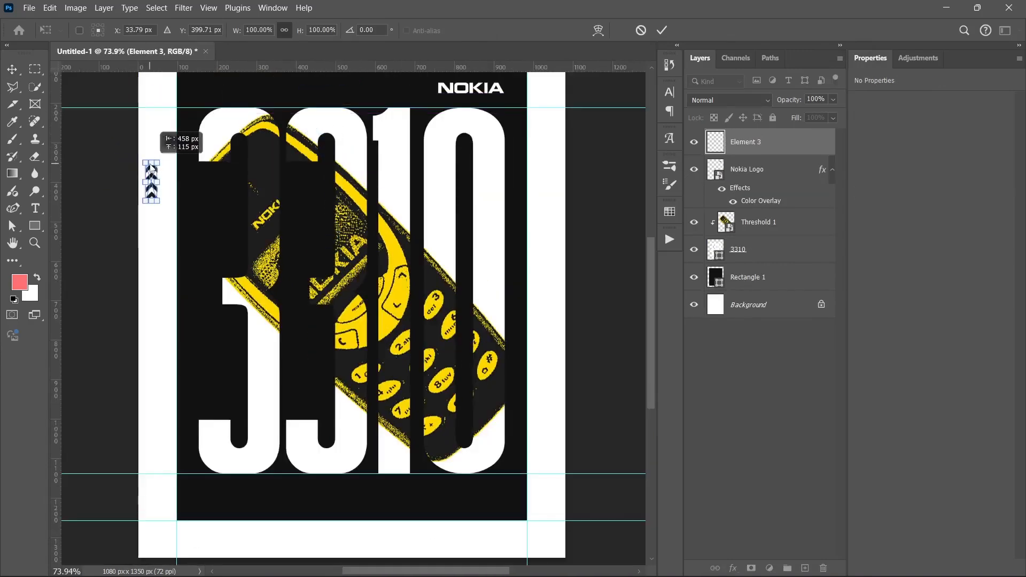
{"action": "key", "text": "Return"}
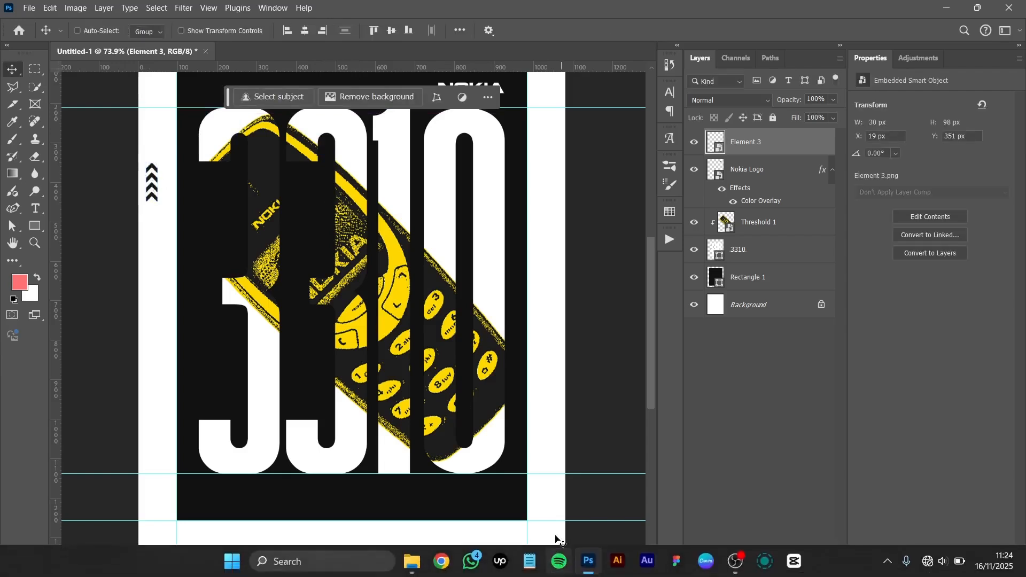
Apply a Color Overlay to the arrows in yellow #fed700, sampled from the phone.
{"action": "left_click", "coordinate": [734, 568]}
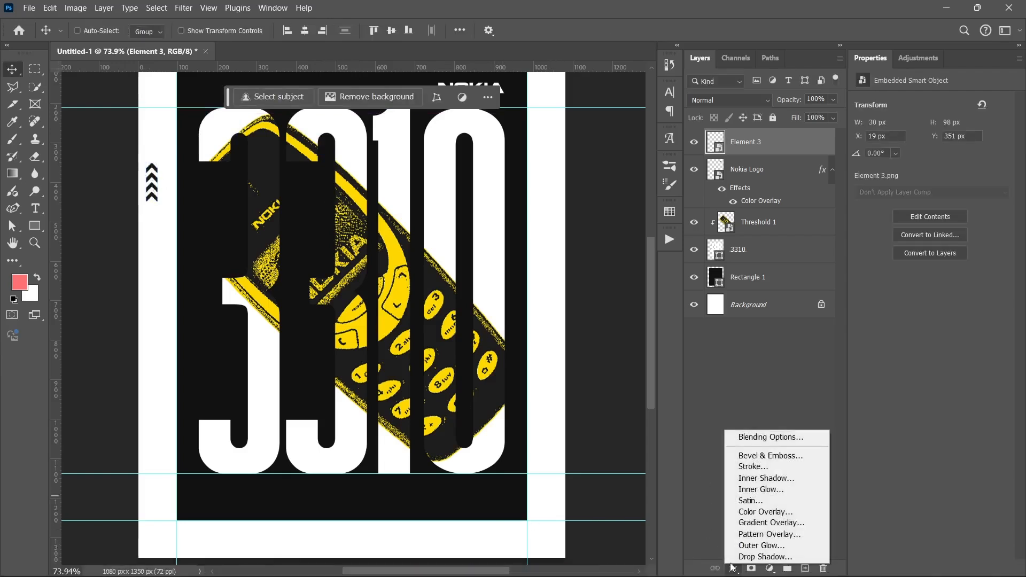
{"action": "left_click", "coordinate": [744, 516]}
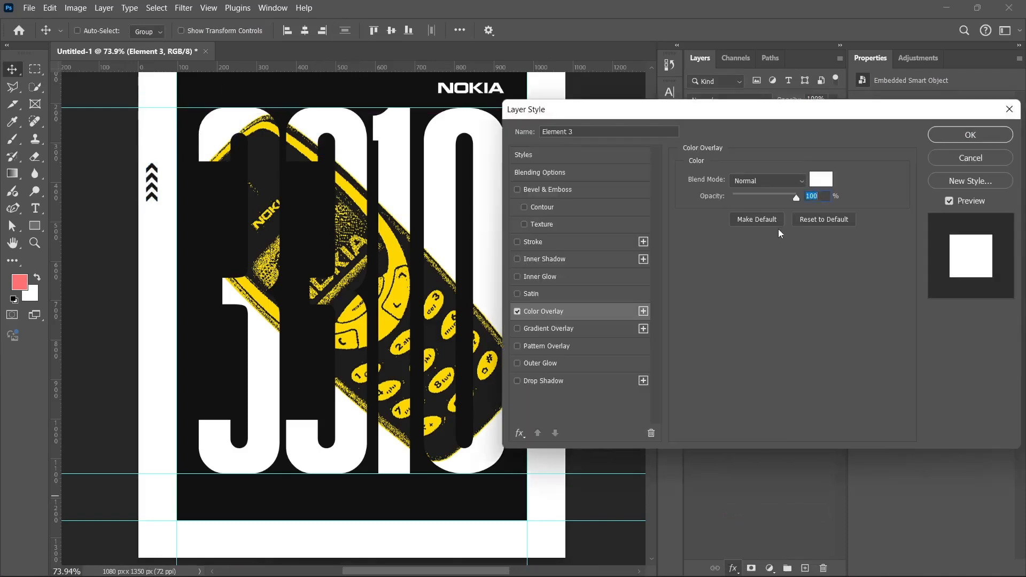
{"action": "left_click", "coordinate": [821, 179]}
{"action": "left_click", "coordinate": [397, 247]}
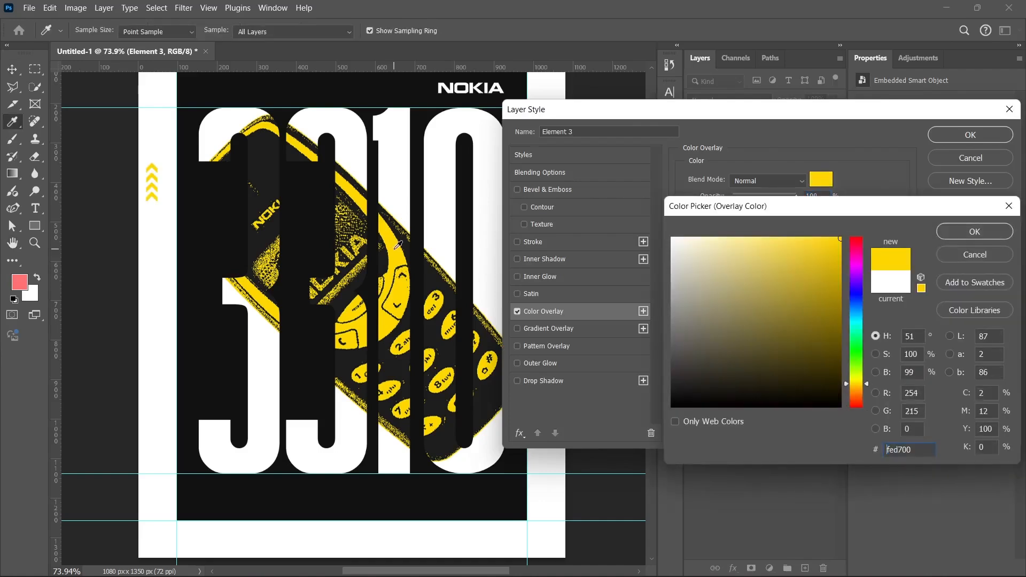
{"action": "left_click", "coordinate": [956, 235]}
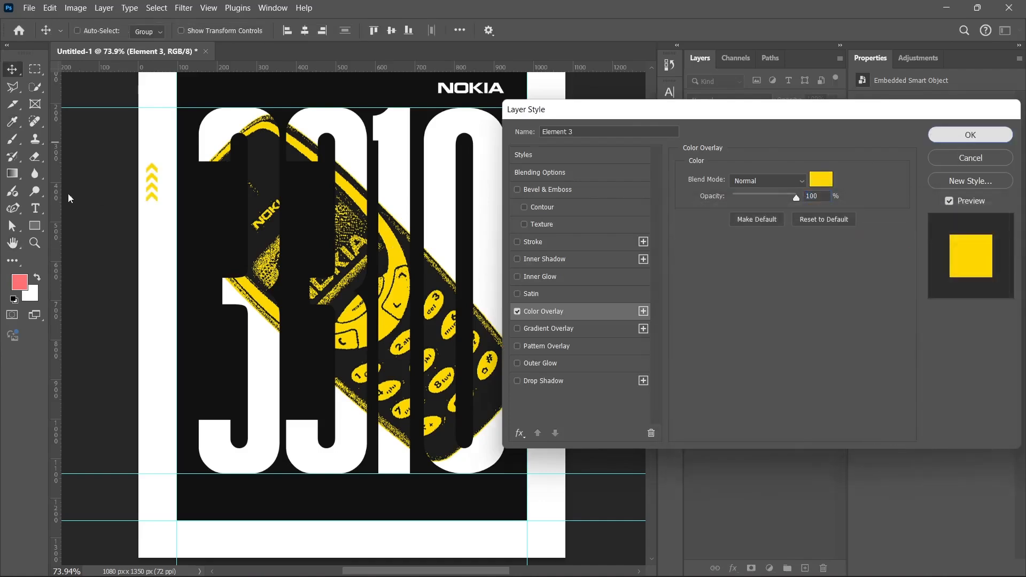
{"action": "left_click", "coordinate": [971, 135]}
Rotate the yellow arrows 90 degrees and position them in the dark strip above the first digit, level with the Nokia logo.
{"action": "key", "text": "ctrl+t"}
{"action": "left_click_drag", "start_coordinate": [152, 142], "coordinate": [231, 94]}
{"action": "scroll", "coordinate": [243, 172], "scroll_direction": "up", "scroll_amount": 3}
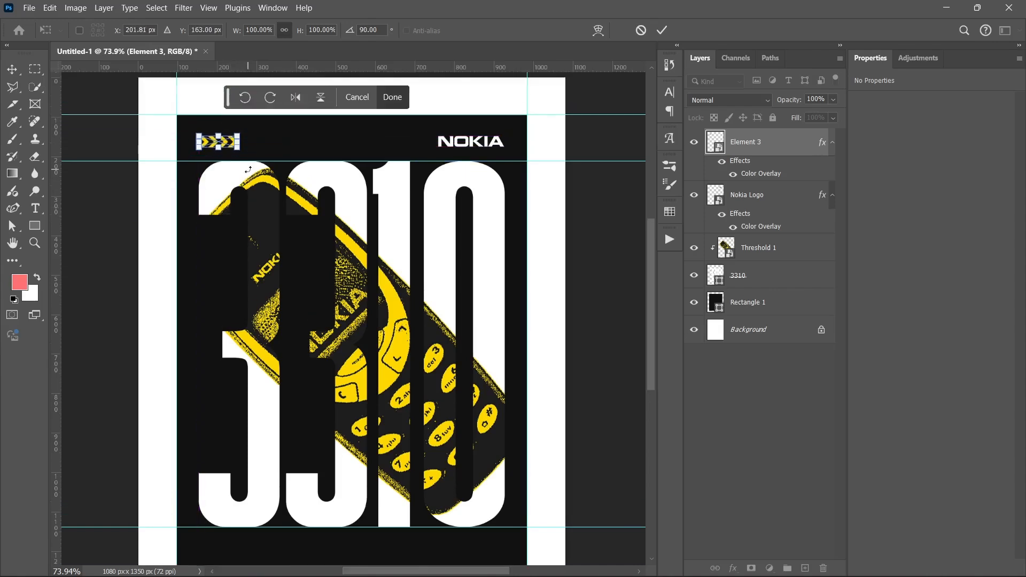
{"action": "key", "text": "Return"}
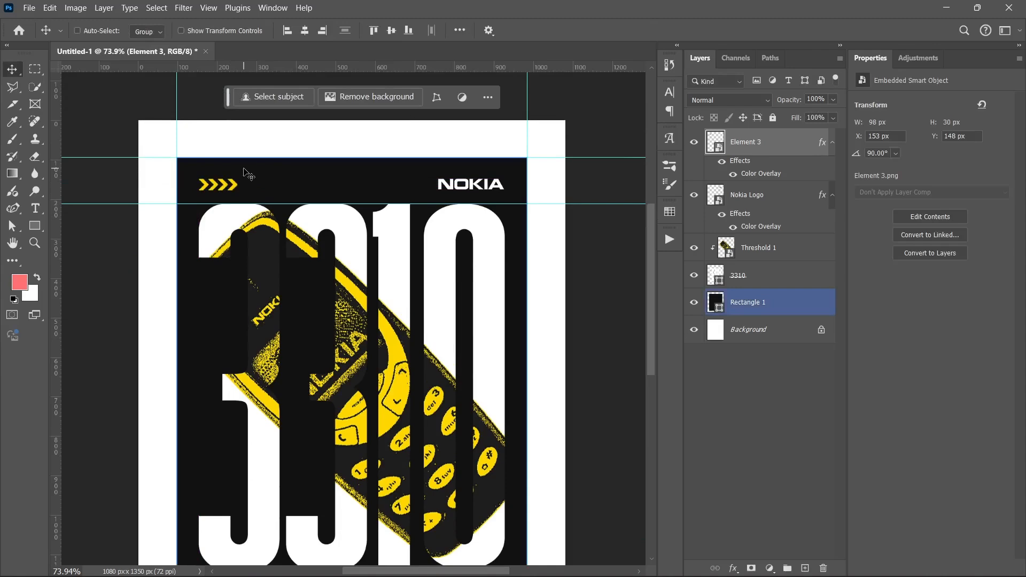
{"action": "scroll", "coordinate": [280, 312], "scroll_direction": "down", "scroll_amount": 3}
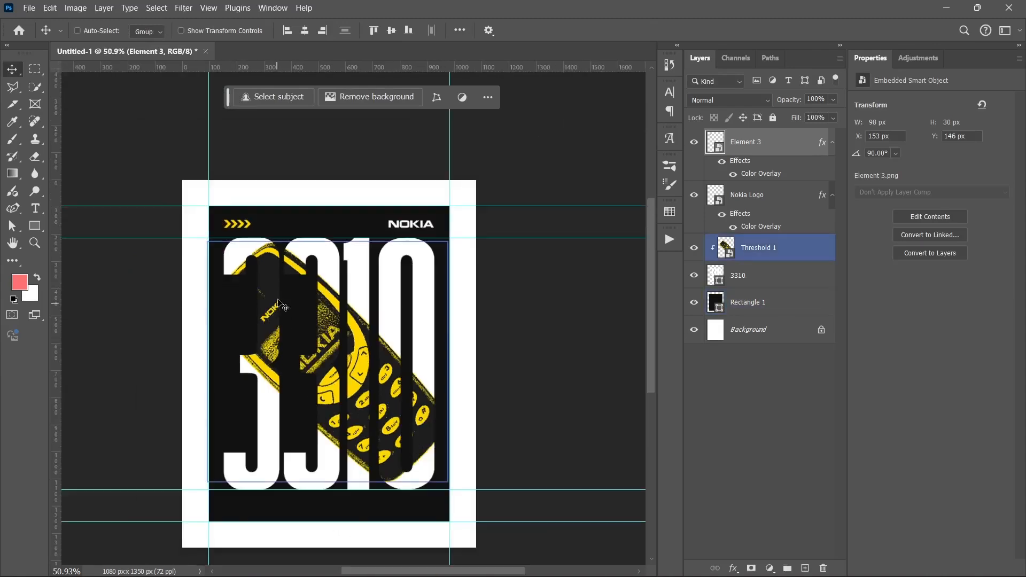
{"action": "scroll", "coordinate": [283, 294], "scroll_direction": "down", "scroll_amount": 2}
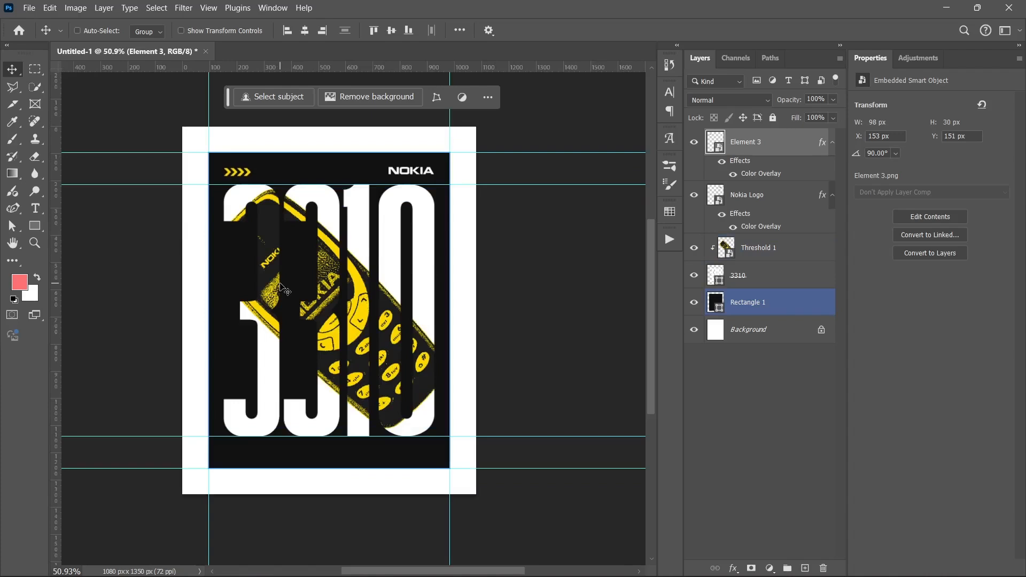
{"action": "scroll", "coordinate": [282, 289], "scroll_direction": "down", "scroll_amount": 2}
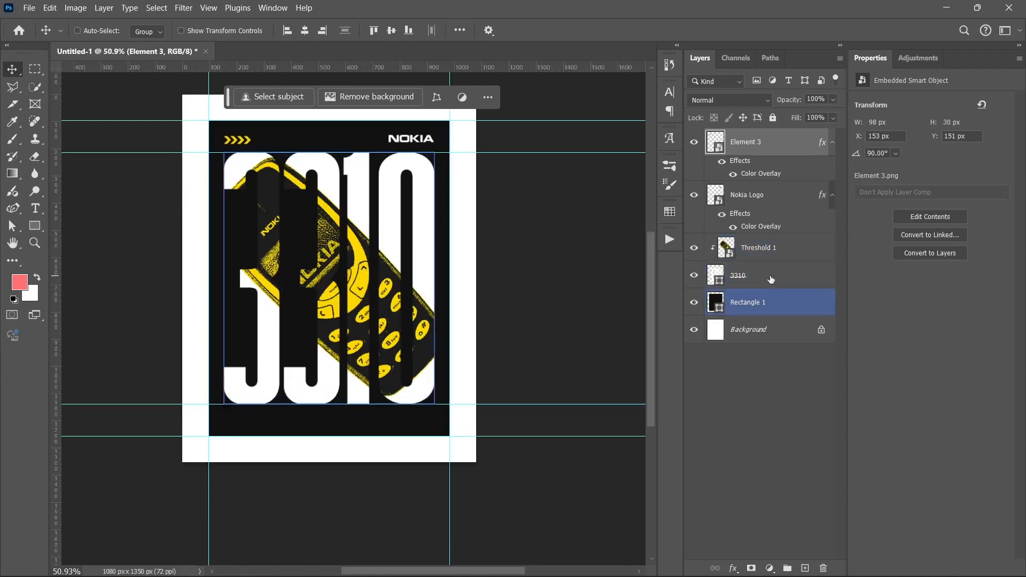
Collapse the effects lists of the Element 3 and Nokia Logo layers, and select the Rectangle 1 layer.
{"action": "left_click", "coordinate": [832, 143]}
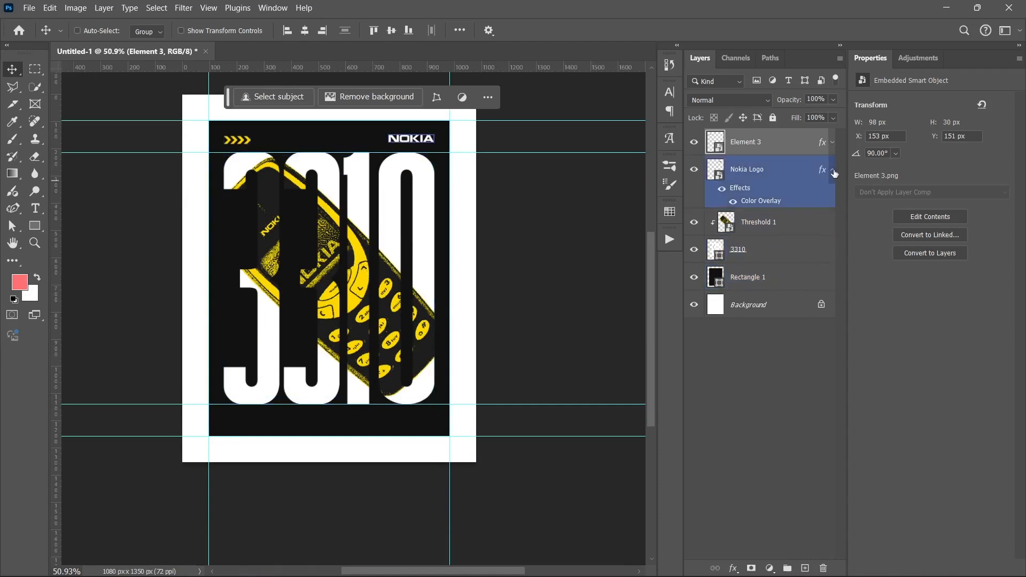
{"action": "left_click", "coordinate": [832, 169]}
{"action": "left_click", "coordinate": [797, 261]}
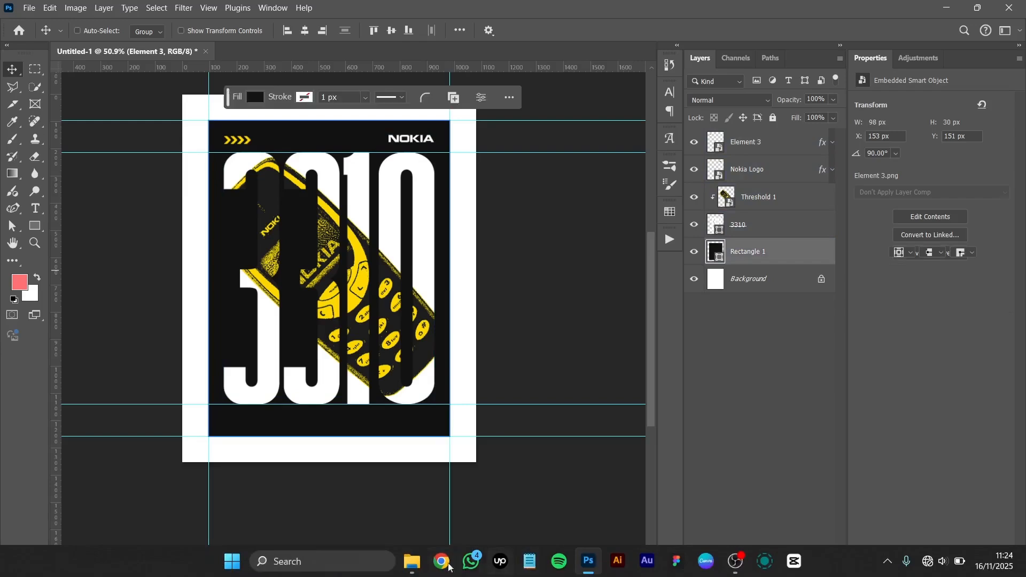
Place the Element 1 stripes from the Nokia 3310 Assets folder in the dark panel's lower-left corner, clipped to Rectangle 1.
{"action": "left_click", "coordinate": [416, 561]}
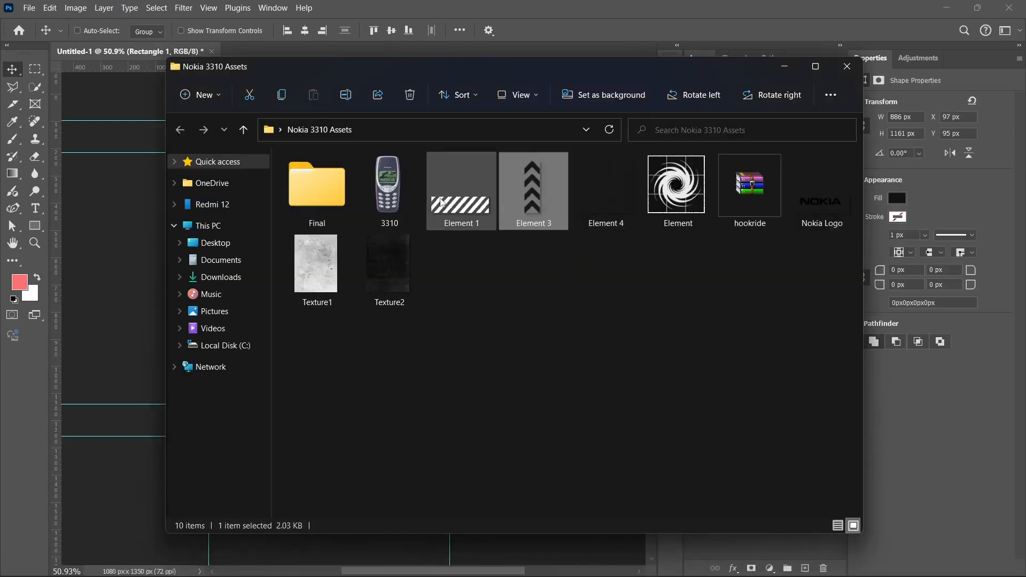
{"action": "left_click", "coordinate": [458, 203]}
{"action": "left_click_drag", "start_coordinate": [450, 216], "coordinate": [138, 310]}
{"action": "left_click_drag", "start_coordinate": [325, 282], "coordinate": [238, 433]}
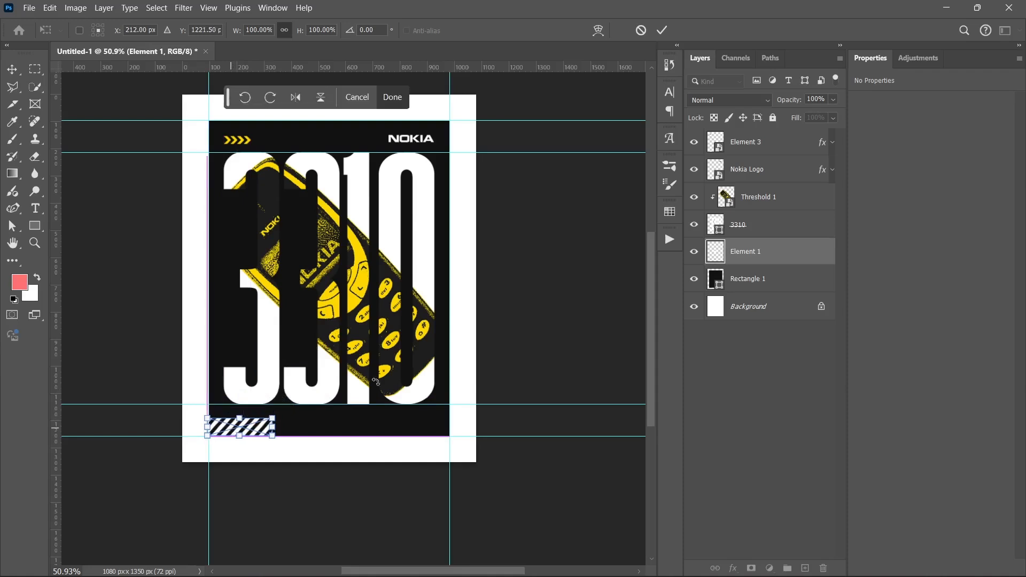
{"action": "left_click", "coordinate": [794, 265], "text": "alt"}
Duplicate the stripes horizontally along the panel's bottom edge, with the copy against the original's right end at X 331 px.
{"action": "scroll", "coordinate": [190, 457], "scroll_direction": "up", "scroll_amount": 5}
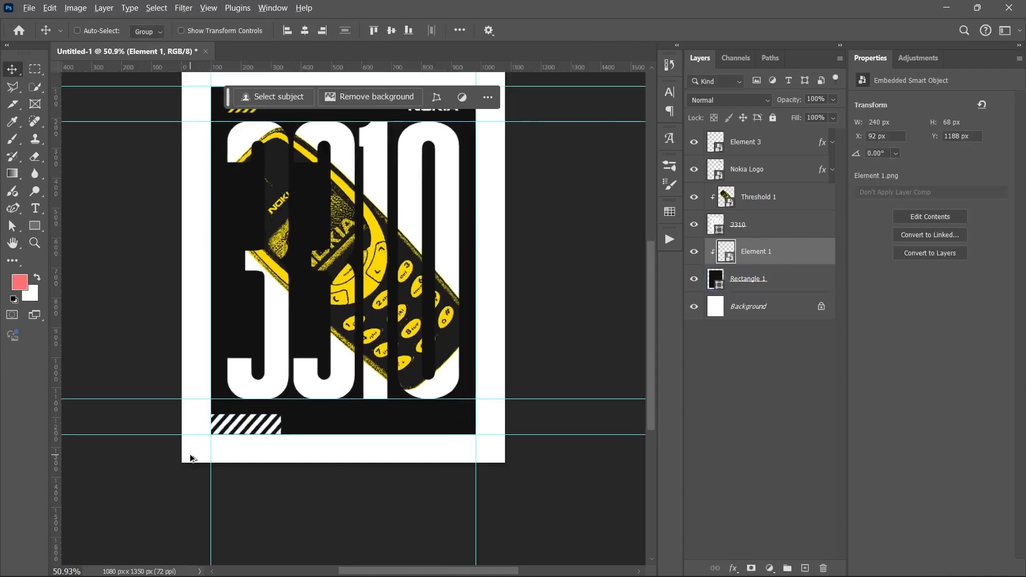
{"action": "scroll", "coordinate": [307, 421], "scroll_direction": "up", "scroll_amount": 1}
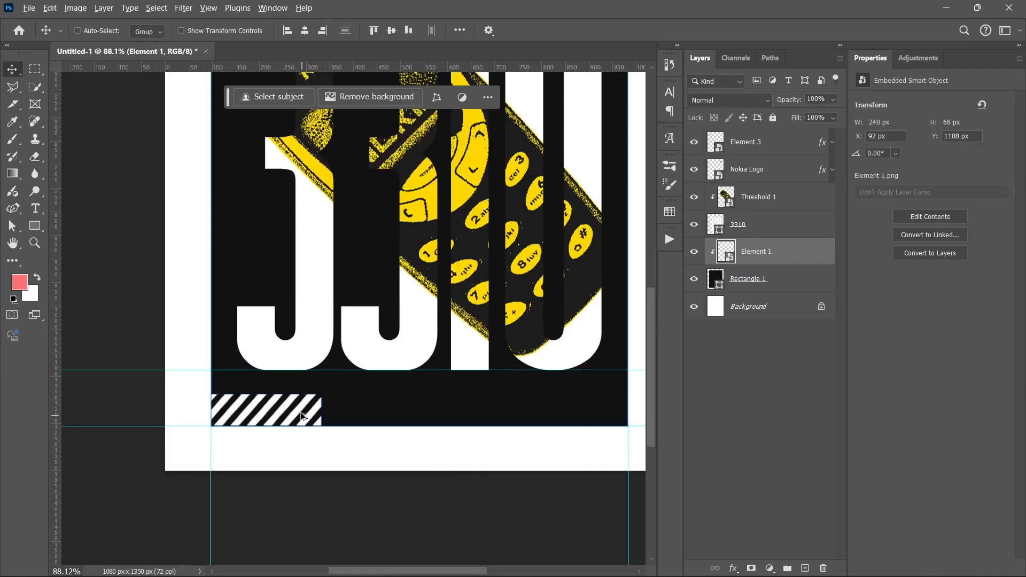
{"action": "left_click_drag", "start_coordinate": [299, 417], "coordinate": [408, 412]}
{"action": "scroll", "coordinate": [376, 421], "scroll_direction": "up", "scroll_amount": 3}
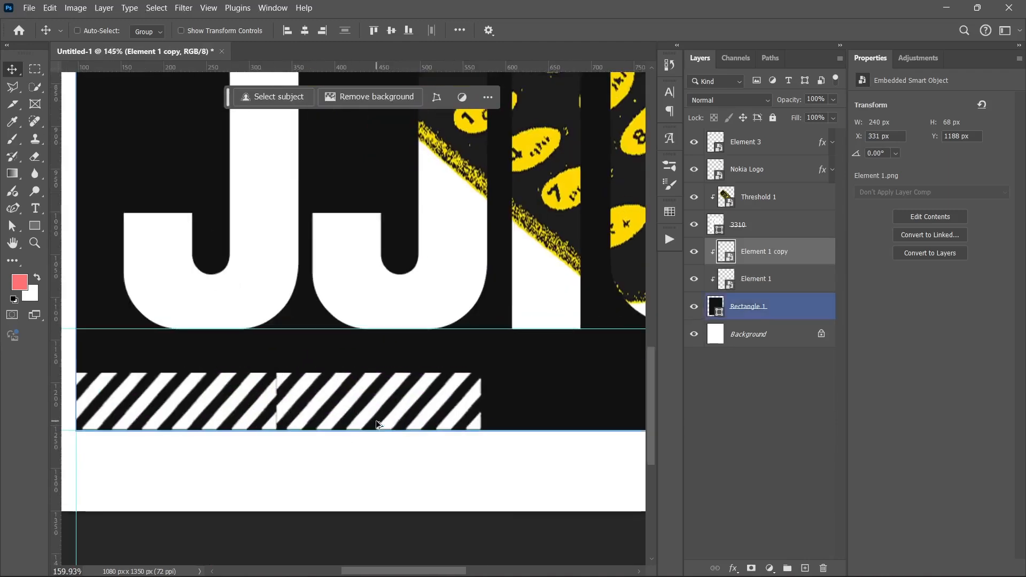
Shift the striped copy back over the original to X 301 px so the diagonal stripes join without a seam.
{"action": "key", "text": "shift+Left"}
{"action": "key", "text": "shift+Left"}
{"action": "key", "text": "shift+Left"}
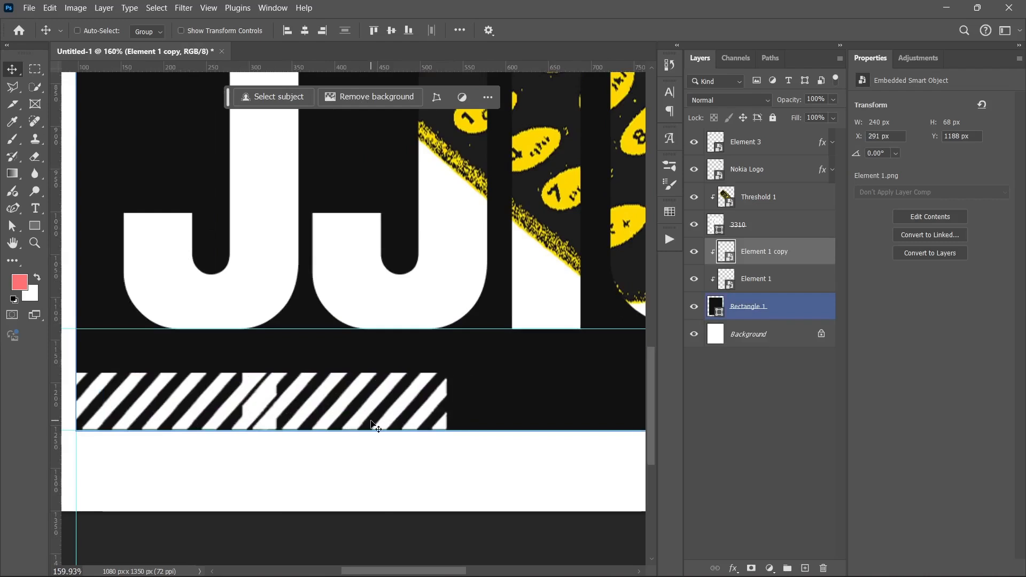
{"action": "key", "text": "Right"}
{"action": "key", "text": "Right"}
{"action": "key", "text": "Right"}
{"action": "key", "text": "Right"}
{"action": "key", "text": "Right"}
{"action": "key", "text": "Right"}
{"action": "key", "text": "Right"}
{"action": "key", "text": "Right"}
{"action": "key", "text": "Right"}
{"action": "key", "text": "Right"}
{"action": "key", "text": "Right"}
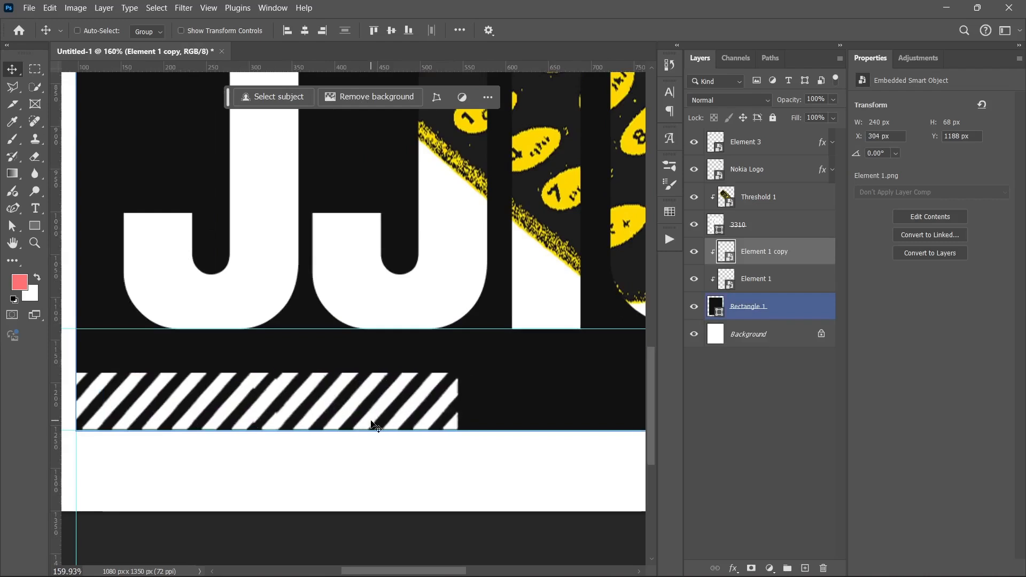
{"action": "key", "text": "Left"}
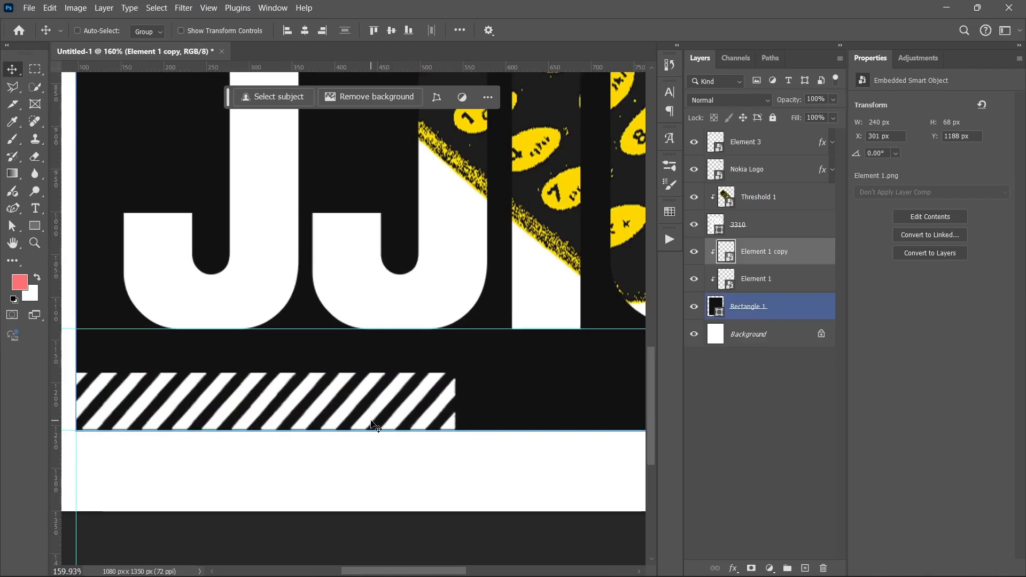
Select both Element 1 stripe layers and duplicate them together horizontally to the end of the existing stripes, continuing the band.
{"action": "scroll", "coordinate": [374, 425], "scroll_direction": "down", "scroll_amount": 4}
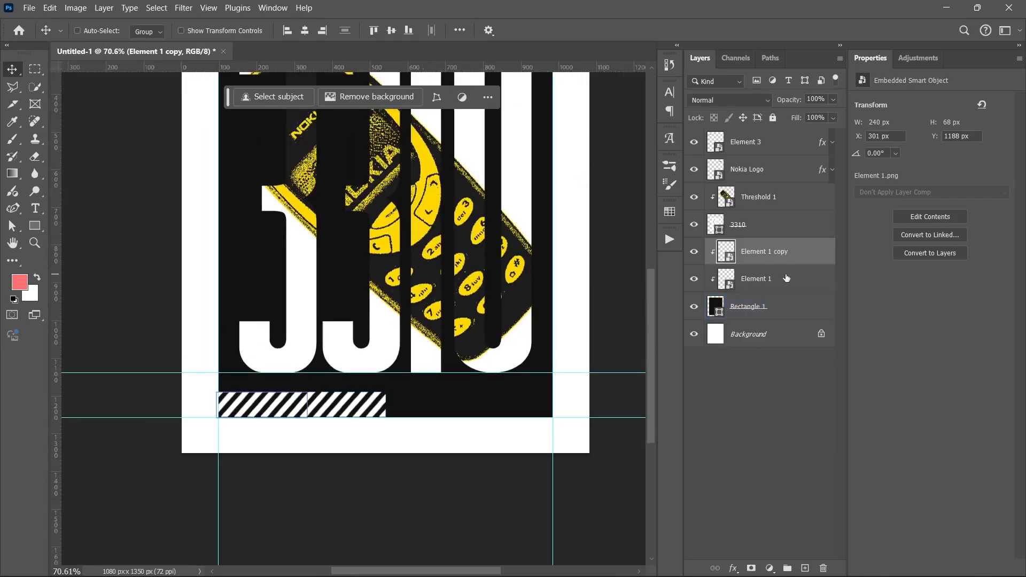
{"action": "left_click", "coordinate": [786, 278], "text": "shift"}
{"action": "left_click_drag", "start_coordinate": [349, 402], "coordinate": [511, 396]}
{"action": "scroll", "coordinate": [422, 421], "scroll_direction": "up", "scroll_amount": 4}
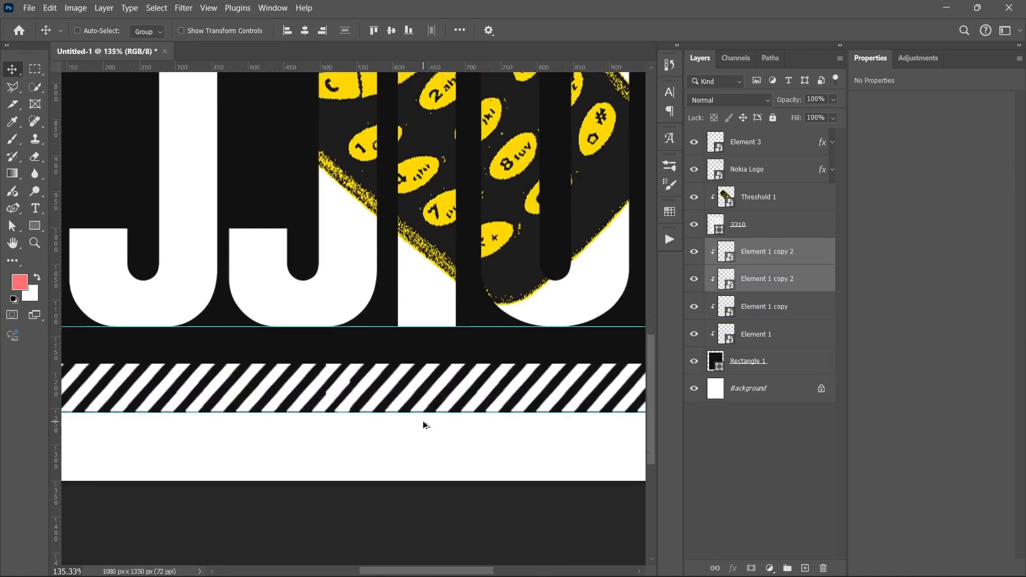
{"action": "key", "text": "ctrl+j"}
{"action": "key", "text": "ctrl+j"}
{"action": "key", "text": "ctrl+j"}
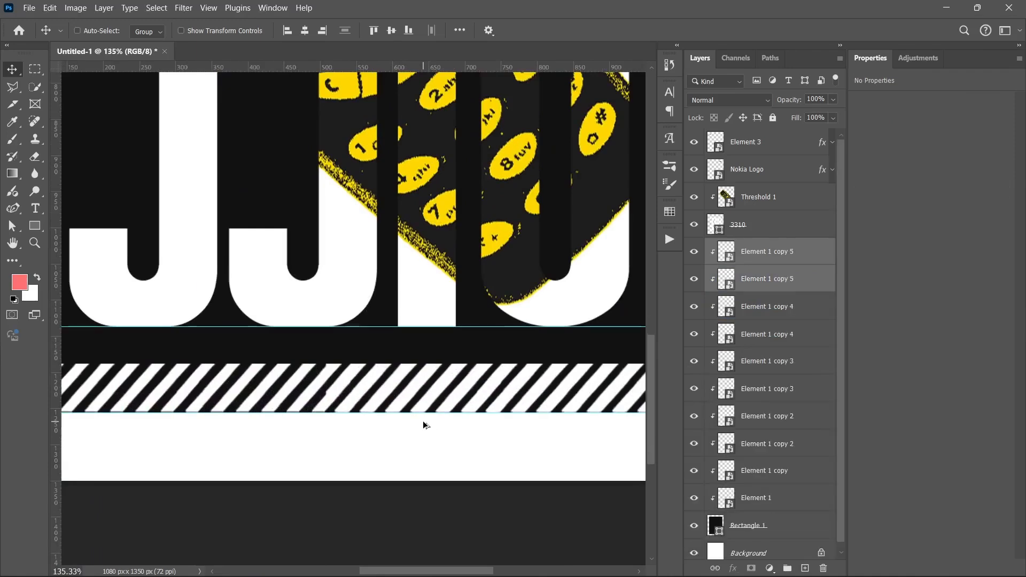
{"action": "key", "text": "ctrl+z"}
{"action": "key", "text": "ctrl+z"}
{"action": "key", "text": "ctrl+z"}
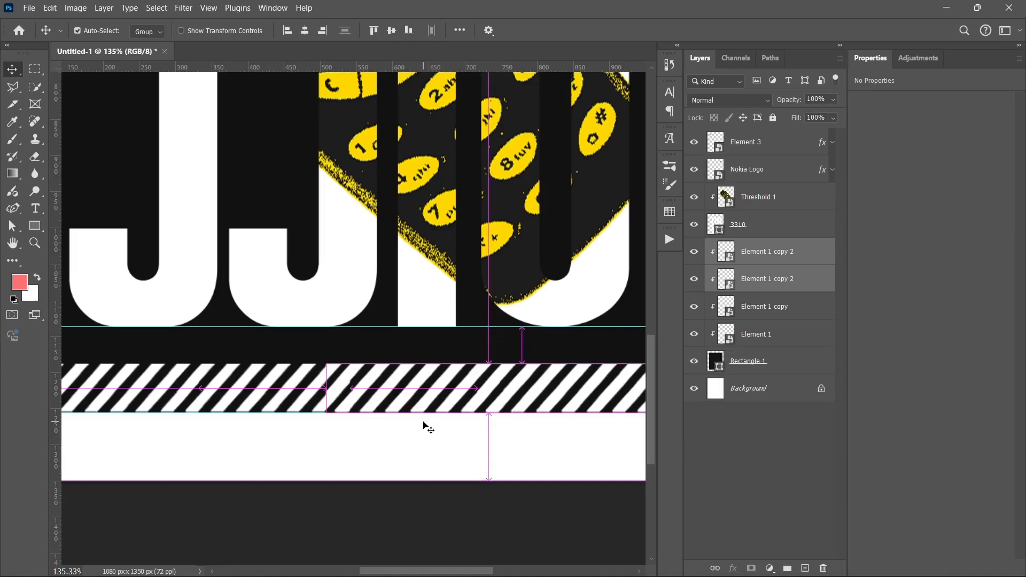
{"action": "key", "text": "ctrl+z"}
{"action": "key", "text": "ctrl+shift+z"}
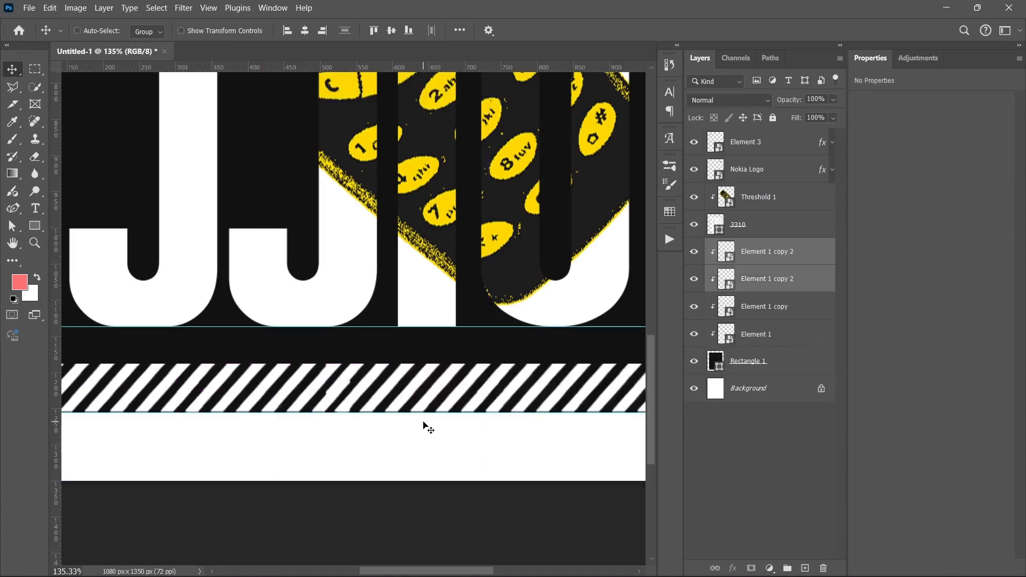
Nudge the duplicated stripe pair horizontally so its diagonals line up with the first pair, with the end segment at X 719 px.
{"action": "scroll", "coordinate": [428, 428], "scroll_direction": "down", "scroll_amount": 5}
{"action": "scroll", "coordinate": [428, 428], "scroll_direction": "up", "scroll_amount": 3}
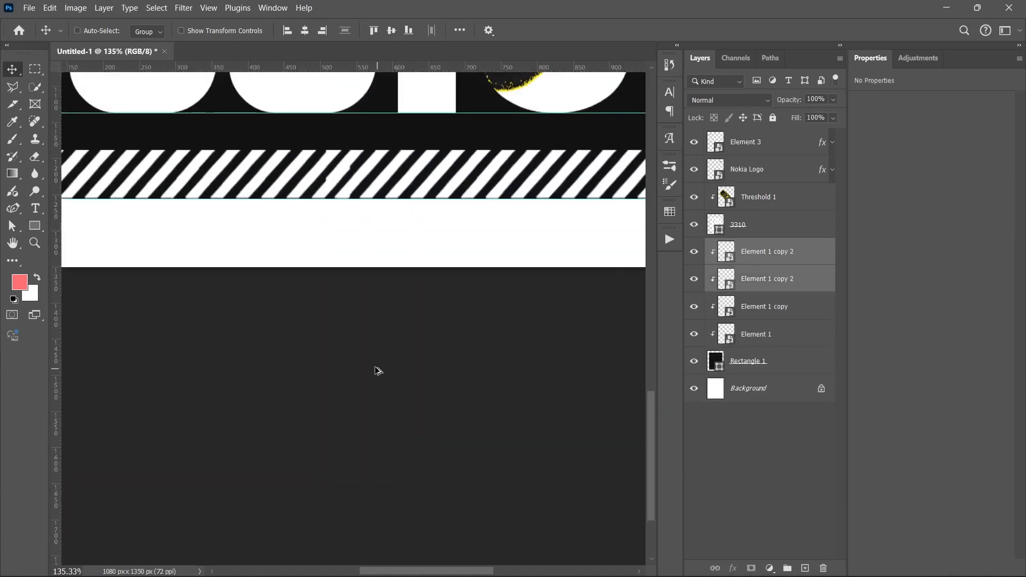
{"action": "scroll", "coordinate": [375, 371], "scroll_direction": "down", "scroll_amount": 1}
{"action": "key", "text": "Right"}
{"action": "key", "text": "Right"}
{"action": "key", "text": "Right"}
{"action": "key", "text": "Right"}
{"action": "key", "text": "Right"}
{"action": "key", "text": "Right"}
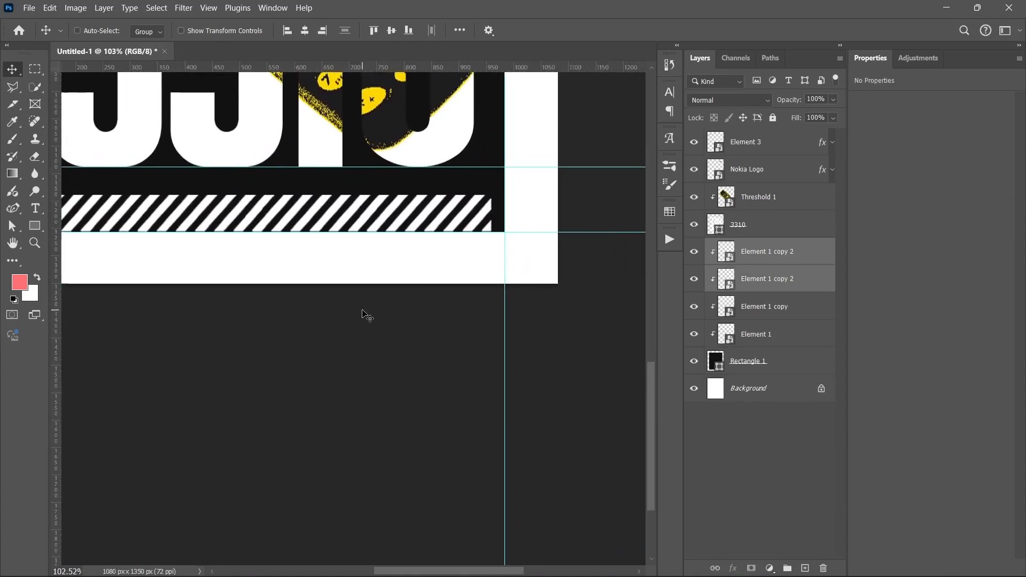
{"action": "key", "text": "Left"}
{"action": "key", "text": "Left"}
{"action": "key", "text": "Left"}
Duplicate the end stripe segment across the dark panel's remaining gap and nudge the copy to X 858 px for a seamless join.
{"action": "left_click", "coordinate": [813, 252]}
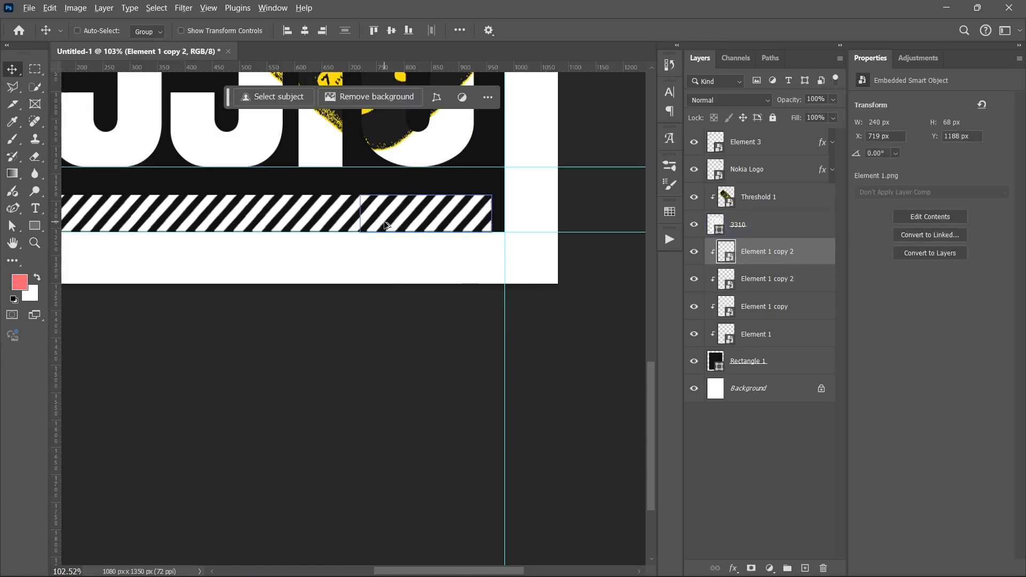
{"action": "left_click_drag", "start_coordinate": [407, 225], "coordinate": [461, 222]}
{"action": "key", "text": "Left"}
{"action": "key", "text": "Left"}
{"action": "key", "text": "Left"}
{"action": "key", "text": "Left"}
{"action": "key", "text": "Left"}
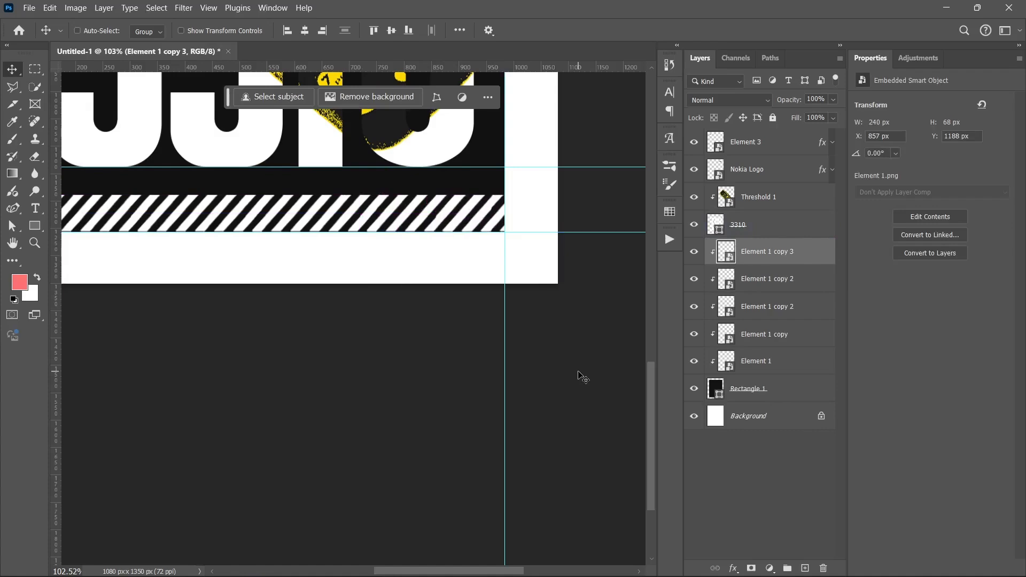
{"action": "key", "text": "Right"}
{"action": "scroll", "coordinate": [321, 461], "scroll_direction": "down", "scroll_amount": 5}
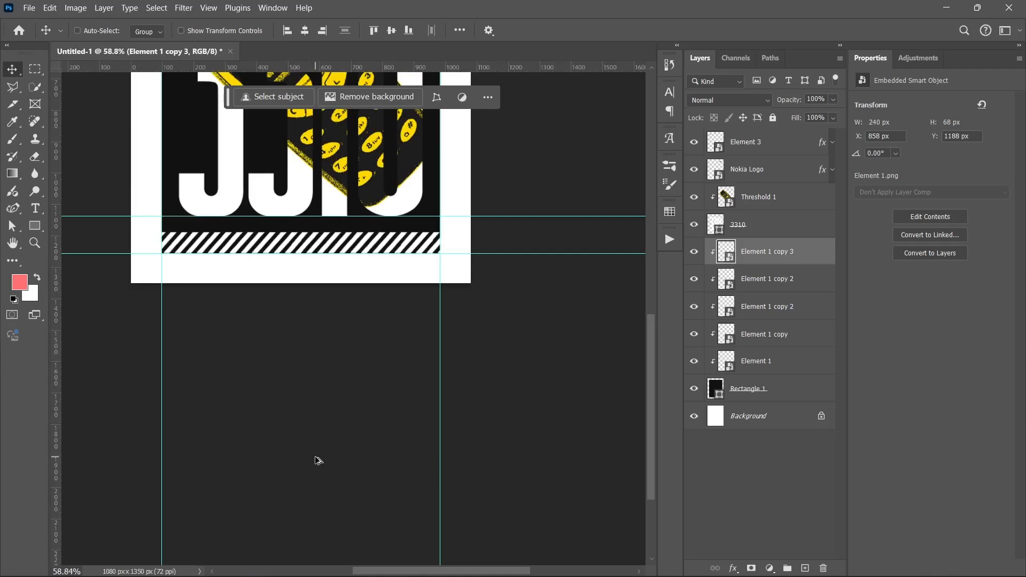
{"action": "scroll", "coordinate": [299, 328], "scroll_direction": "up", "scroll_amount": 3}
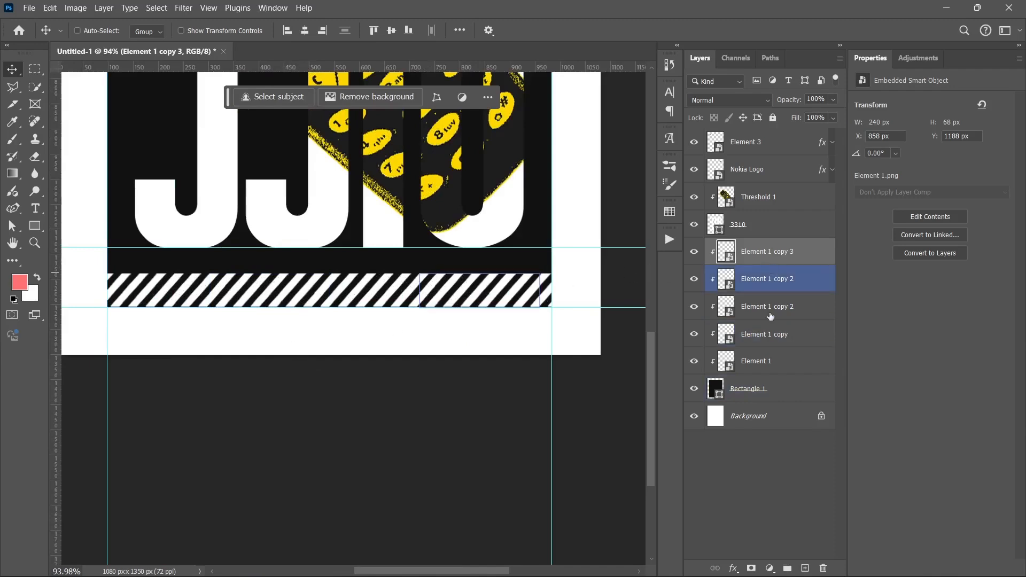
{"action": "scroll", "coordinate": [344, 286], "scroll_direction": "down", "scroll_amount": 5}
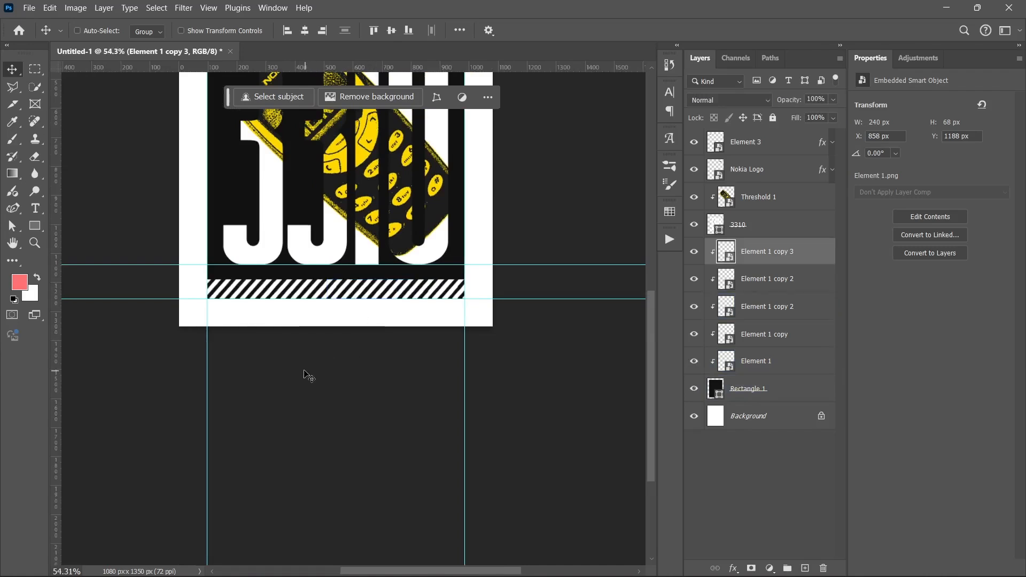
{"action": "scroll", "coordinate": [332, 298], "scroll_direction": "up", "scroll_amount": 3}
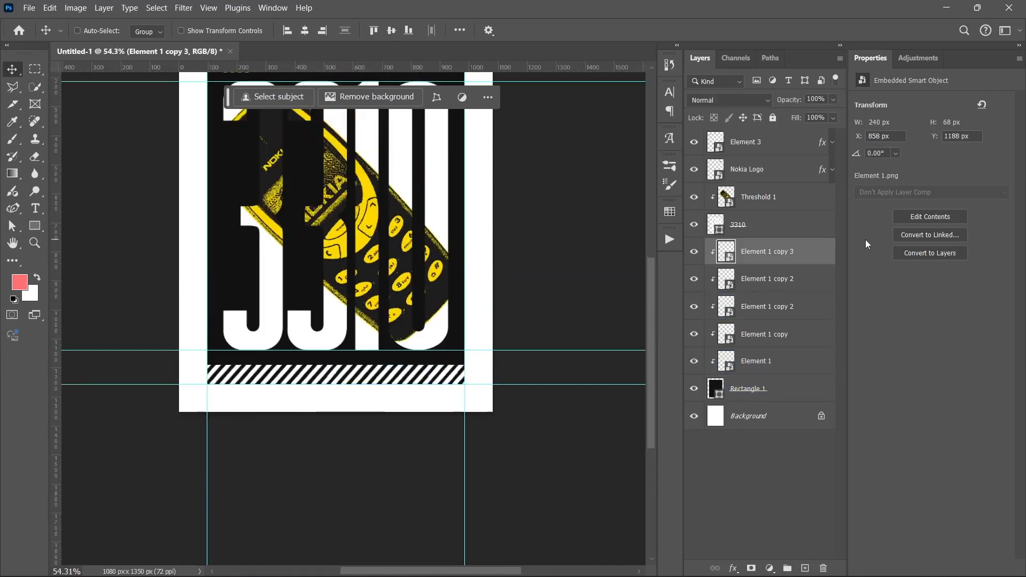
Place the Element swirl from the Nokia 3310 Assets folder as the top layer, scaled to 87.75%, over the dark panel's lower-left corner.
{"action": "left_click", "coordinate": [749, 144]}
{"action": "mouse_move", "coordinate": [434, 573]}
{"action": "left_click", "coordinate": [408, 561]}
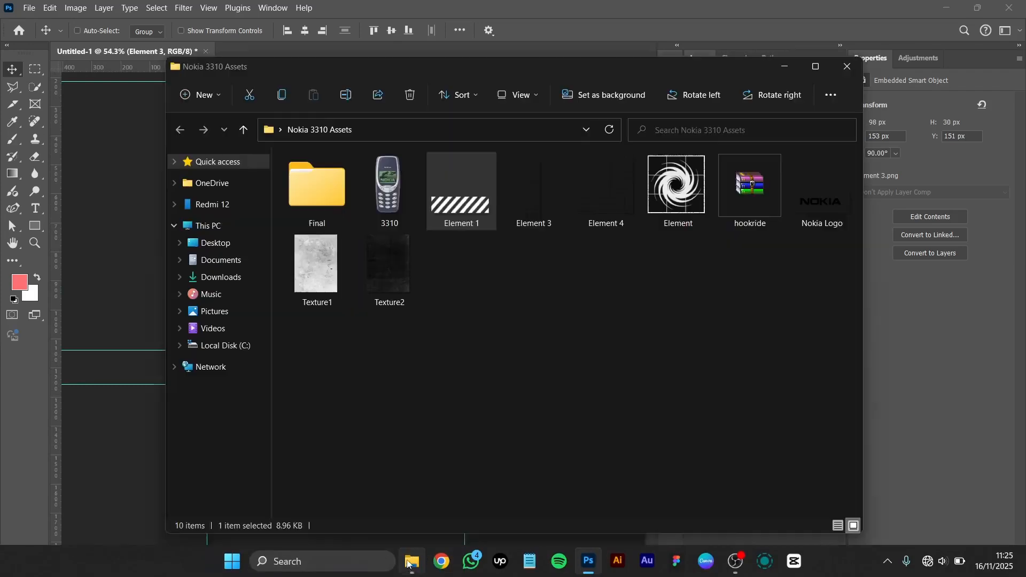
{"action": "left_click", "coordinate": [679, 214]}
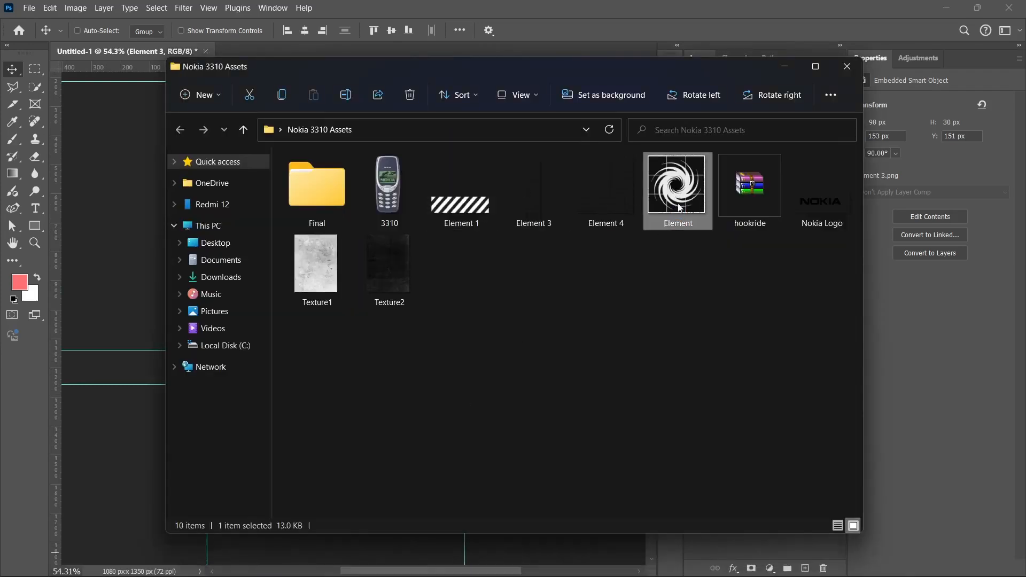
{"action": "left_click_drag", "start_coordinate": [679, 209], "coordinate": [128, 353]}
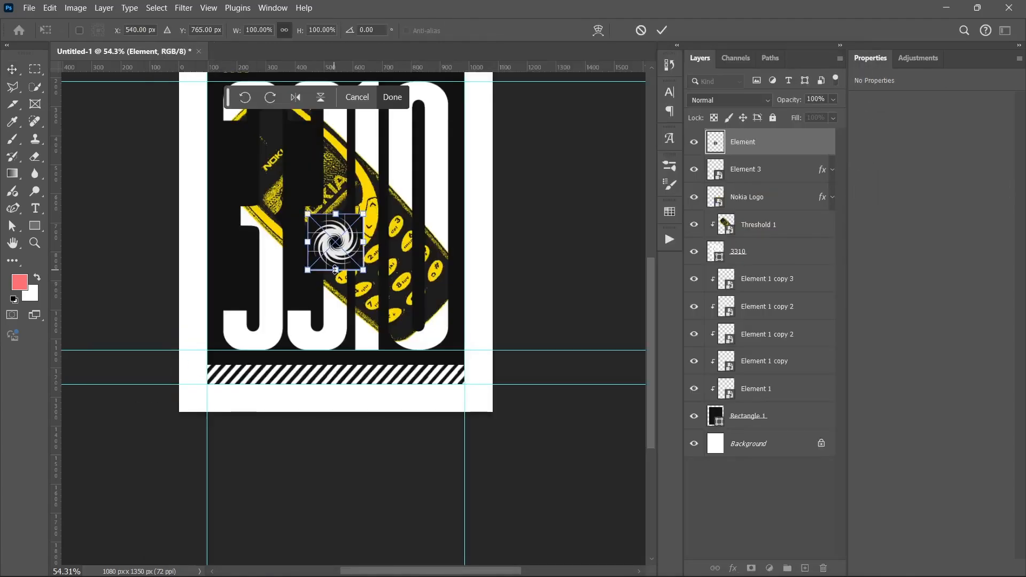
{"action": "left_click_drag", "start_coordinate": [330, 249], "coordinate": [191, 394]}
{"action": "left_click", "coordinate": [208, 373]}
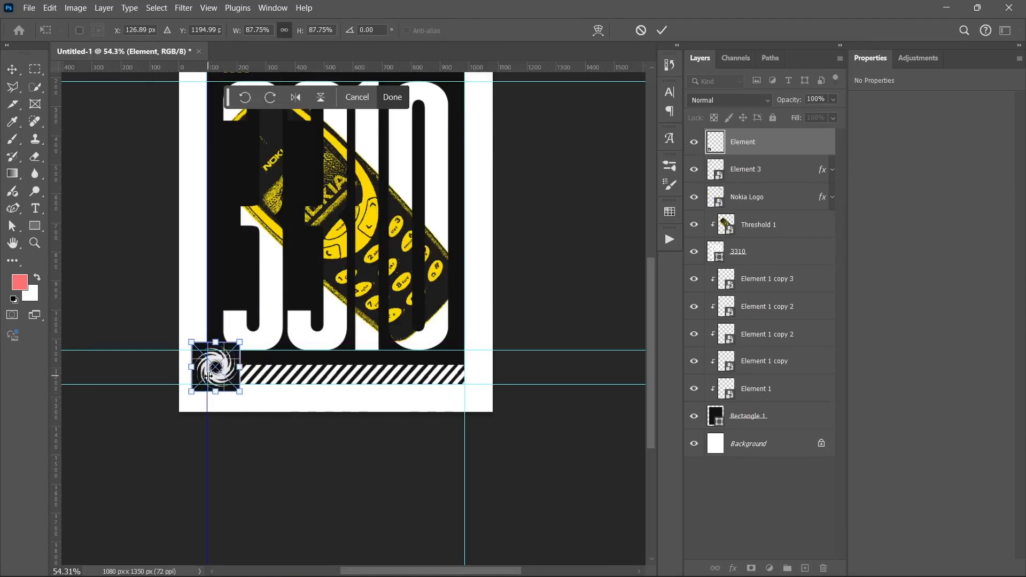
{"action": "key", "text": "Return"}
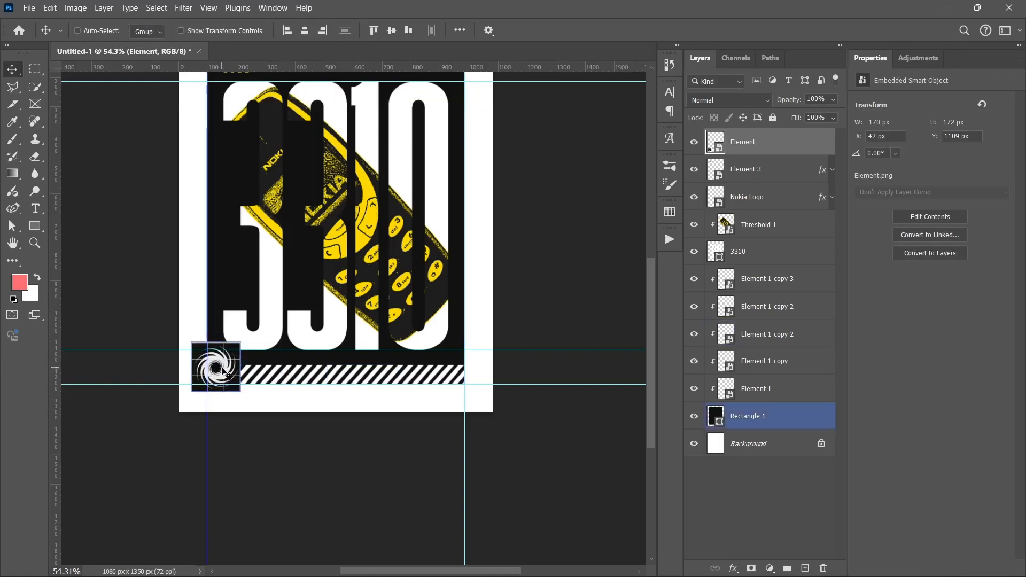
Shift the swirl square slightly down over the start of the striped band, then deselect all layers and hide the guides.
{"action": "left_click_drag", "start_coordinate": [224, 369], "coordinate": [223, 372]}
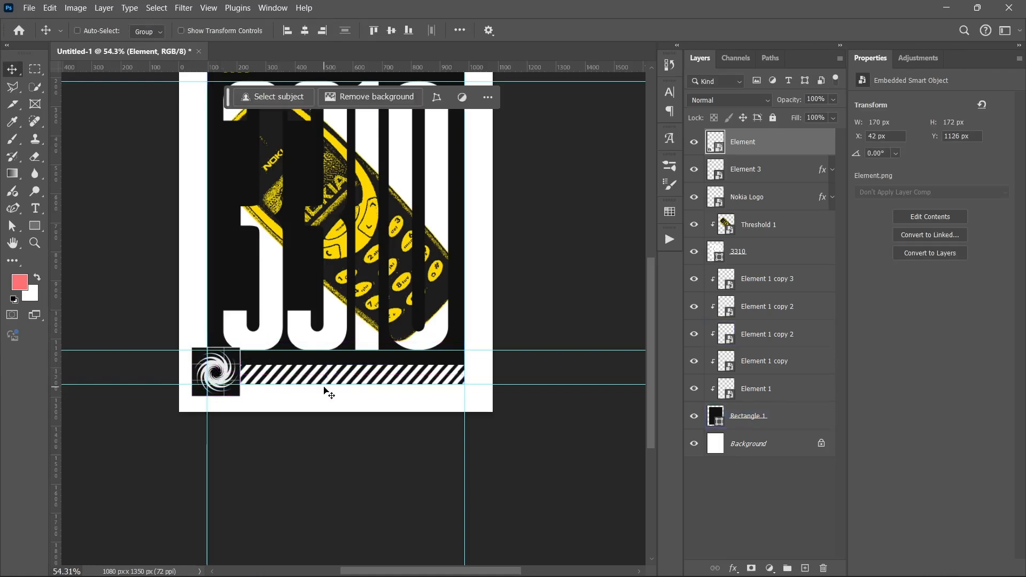
{"action": "left_click", "coordinate": [747, 513]}
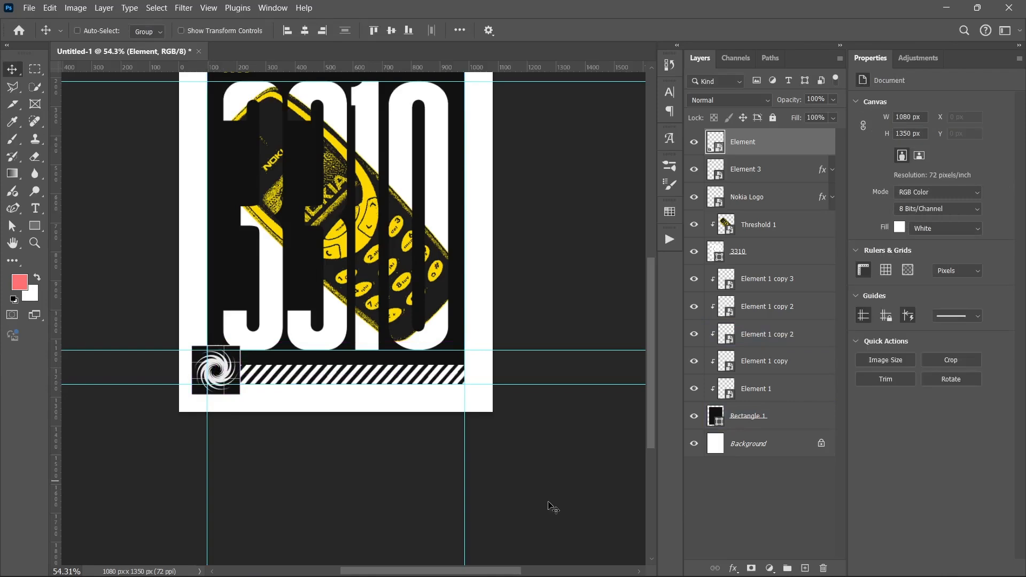
{"action": "scroll", "coordinate": [259, 431], "scroll_direction": "up", "scroll_amount": 2}
{"action": "left_click", "coordinate": [252, 430], "text": "ctrl"}
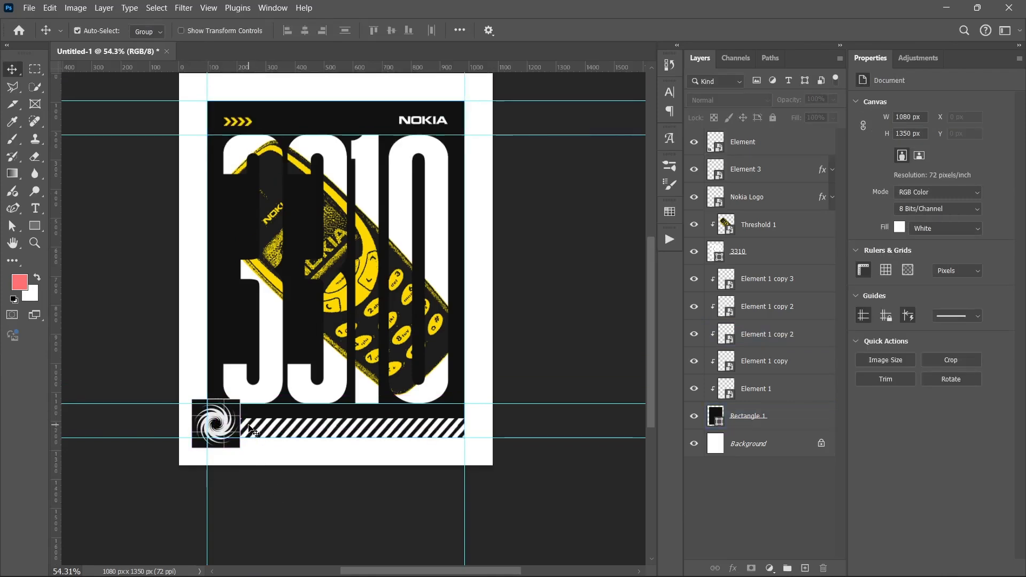
{"action": "key", "text": "ctrl+h"}
{"action": "scroll", "coordinate": [197, 399], "scroll_direction": "up", "scroll_amount": 2}
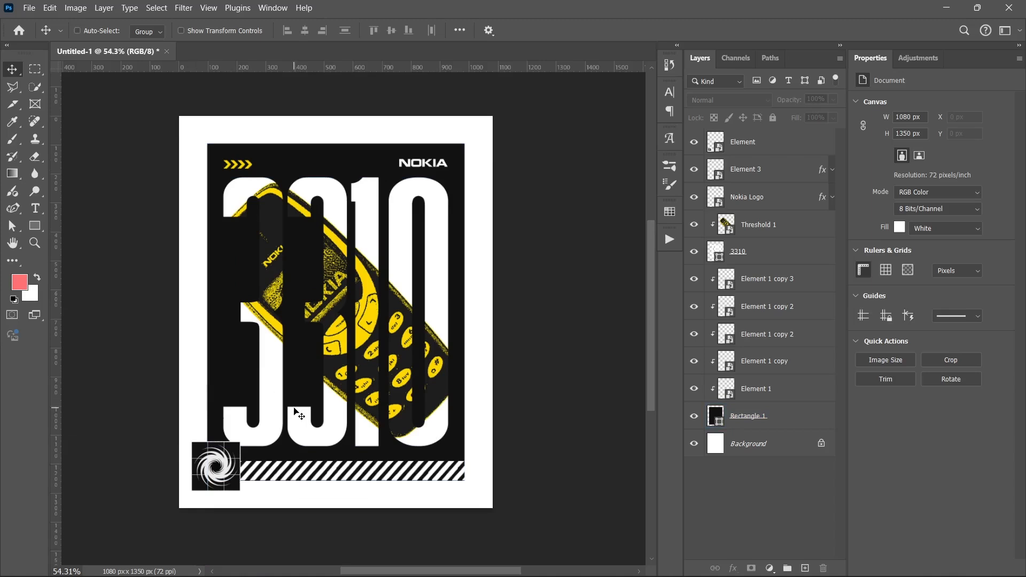
Duplicate the Threshold 1 phone layer below Rectangle 1, unclipped, and scale the copy to 230.27% about its center.
{"action": "left_click", "coordinate": [749, 227]}
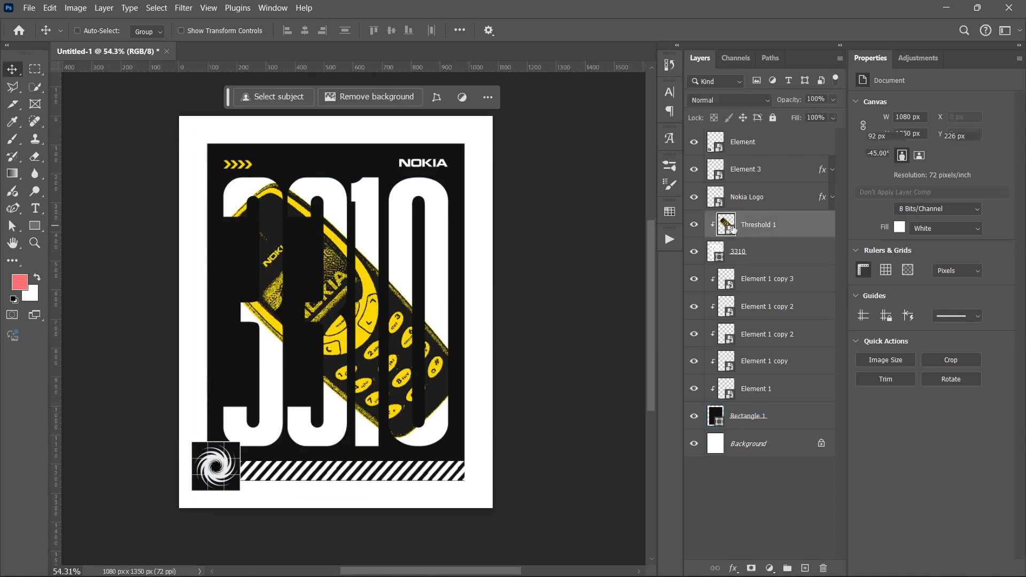
{"action": "left_click", "coordinate": [694, 224]}
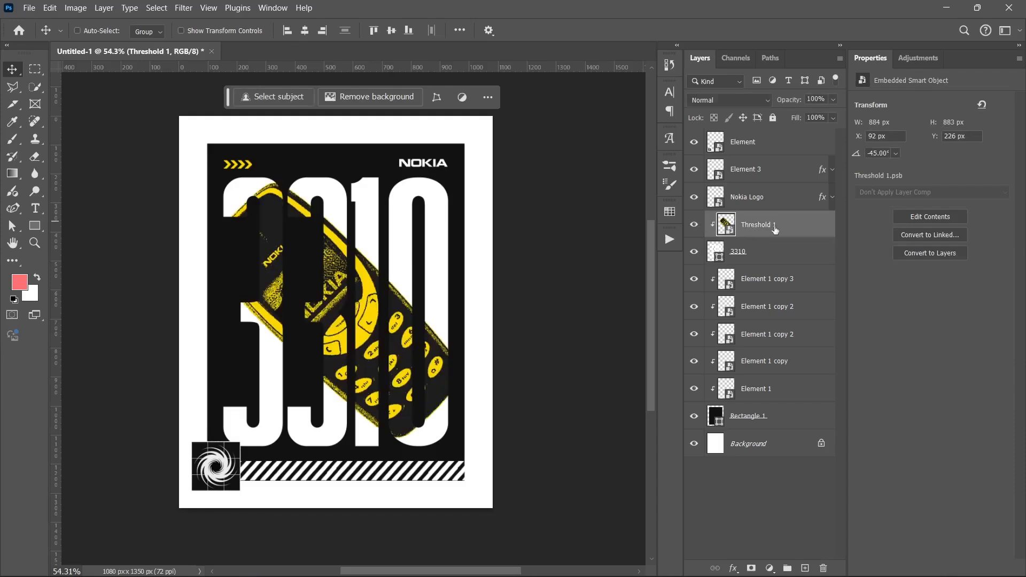
{"action": "left_click_drag", "start_coordinate": [788, 230], "coordinate": [786, 426]}
{"action": "key", "text": "ctrl+t"}
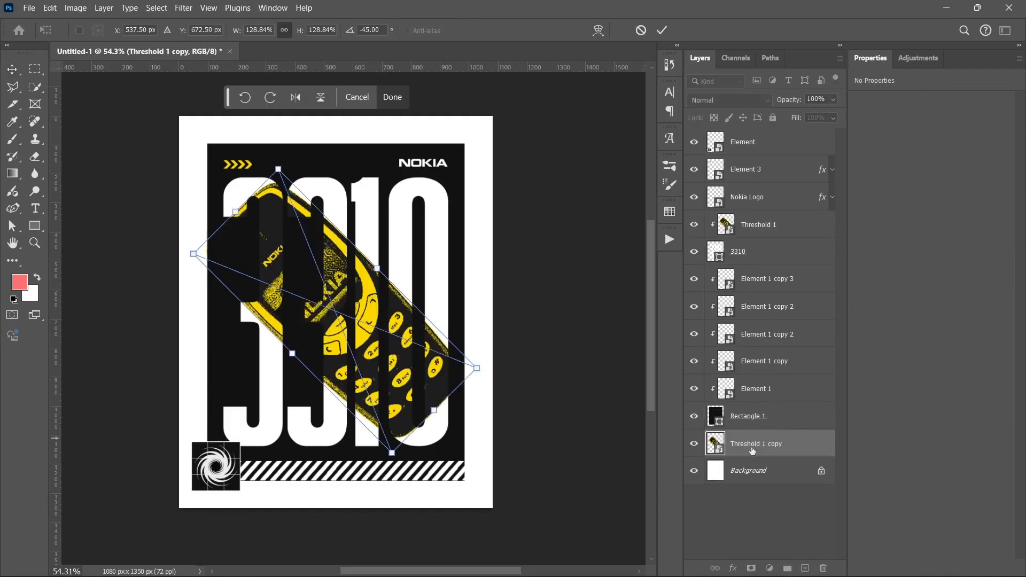
{"action": "left_click_drag", "start_coordinate": [377, 268], "coordinate": [395, 216]}
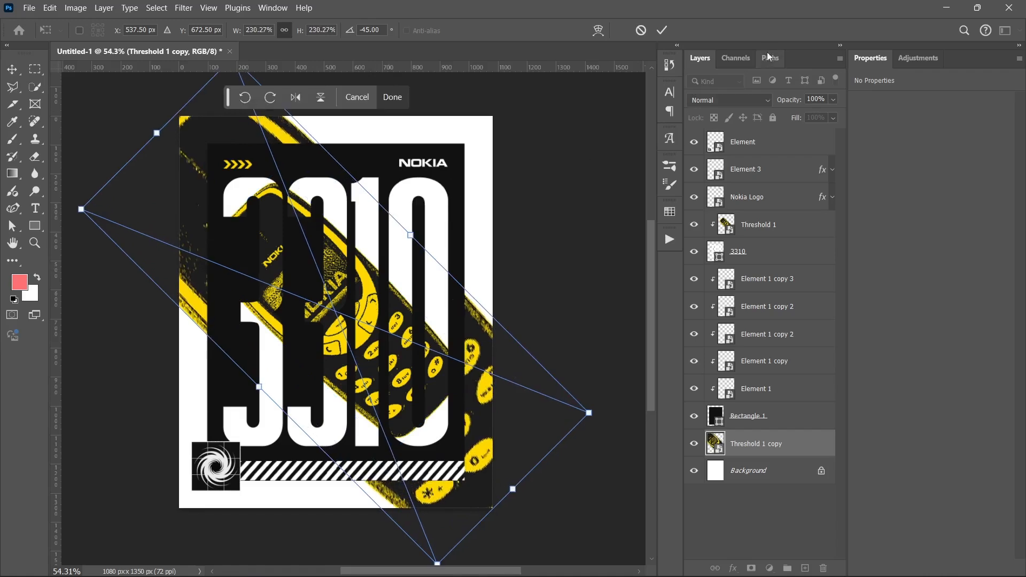
{"action": "left_click", "coordinate": [662, 30]}
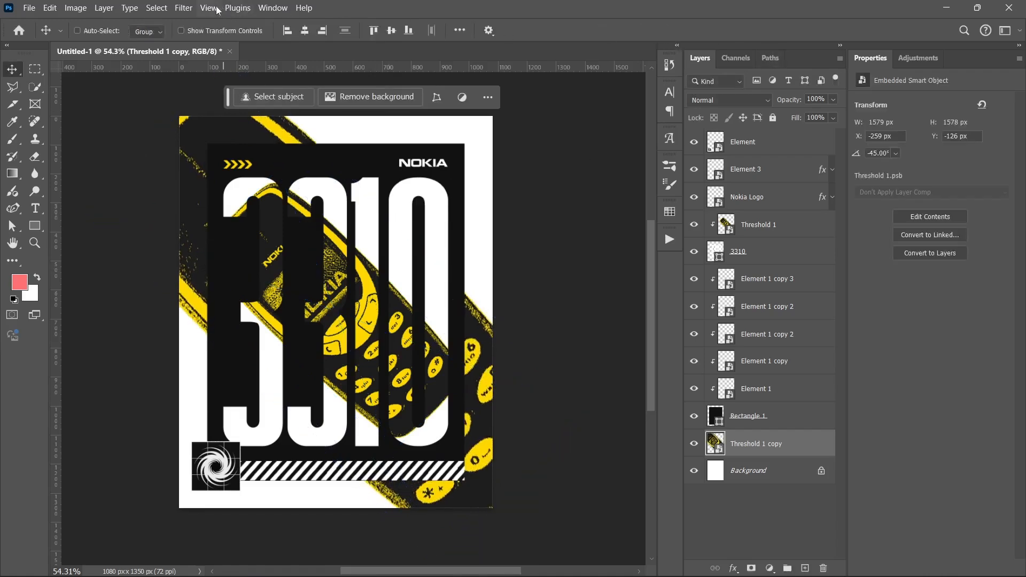
Apply a Gaussian Blur with an 8-pixel radius to the Threshold 1 copy layer and collapse its smart filter list.
{"action": "left_click", "coordinate": [183, 7]}
{"action": "mouse_move", "coordinate": [209, 159]}
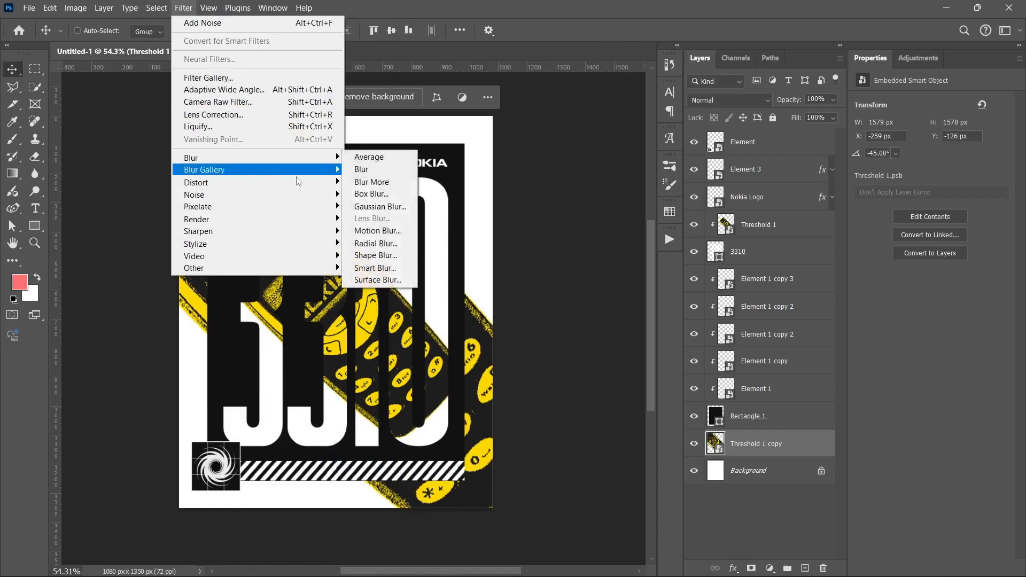
{"action": "left_click", "coordinate": [407, 210]}
{"action": "type", "text": "8"}
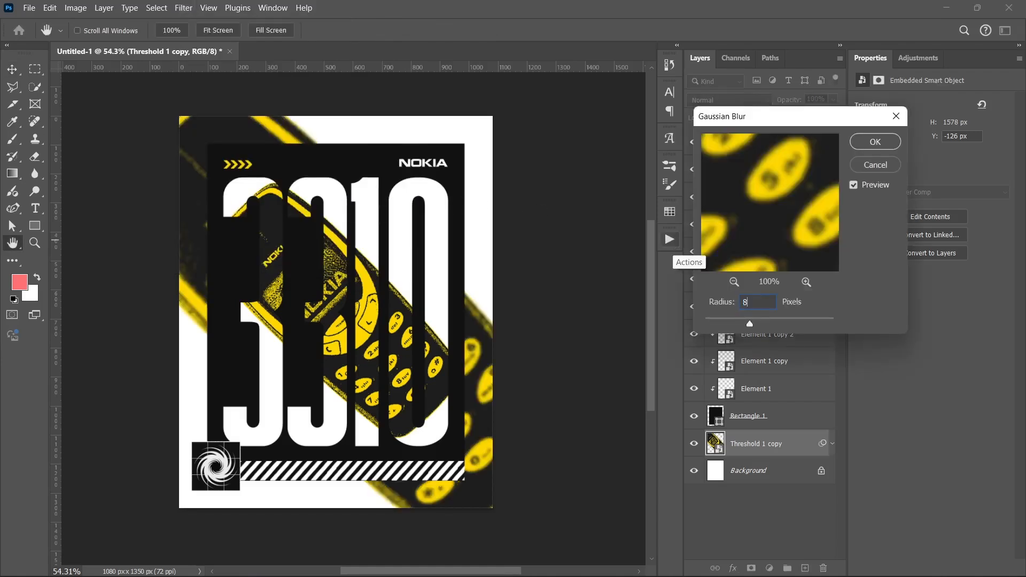
{"action": "left_click", "coordinate": [875, 142]}
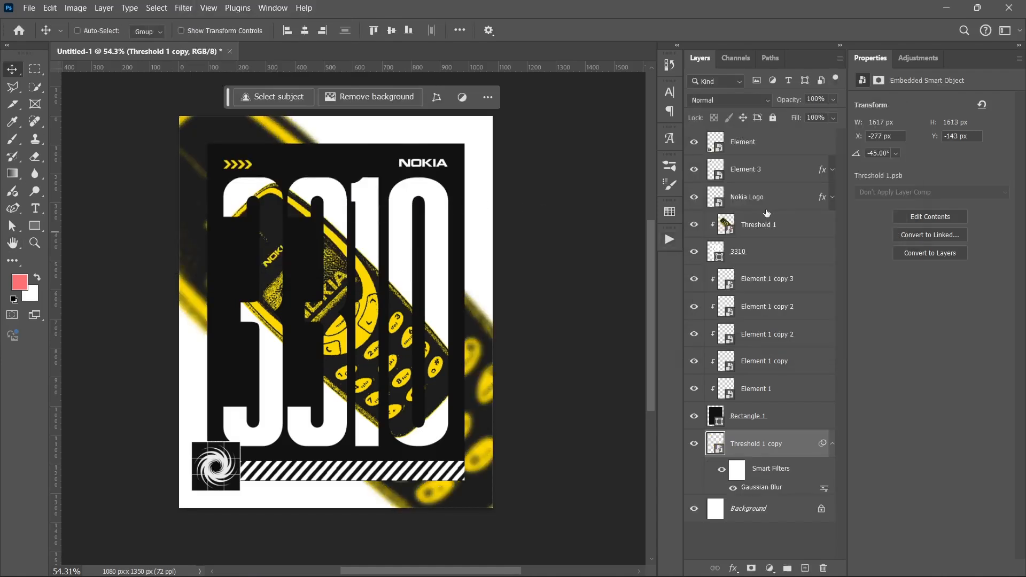
{"action": "left_click", "coordinate": [761, 208]}
{"action": "left_click", "coordinate": [770, 220]}
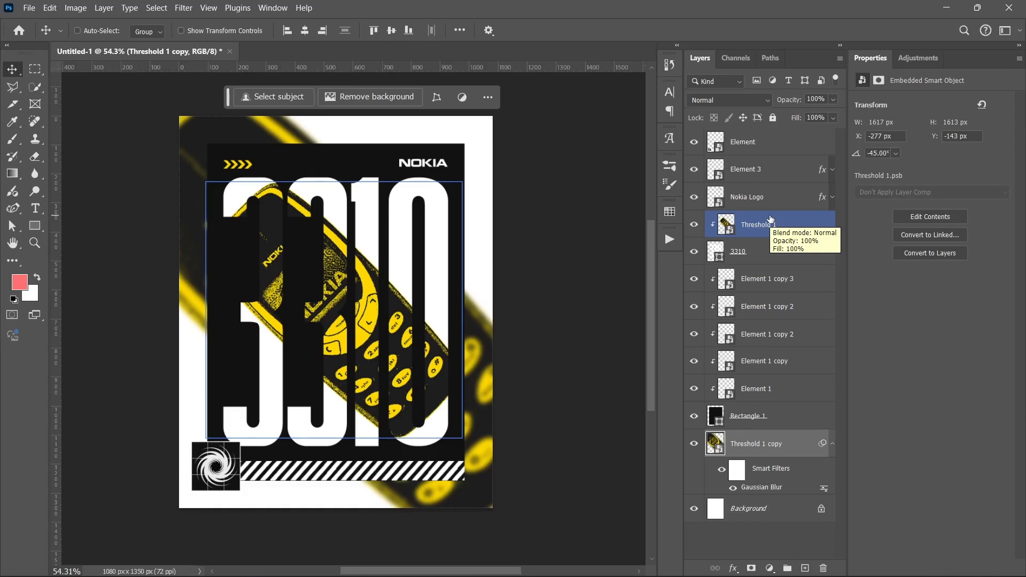
{"action": "left_click", "coordinate": [832, 444]}
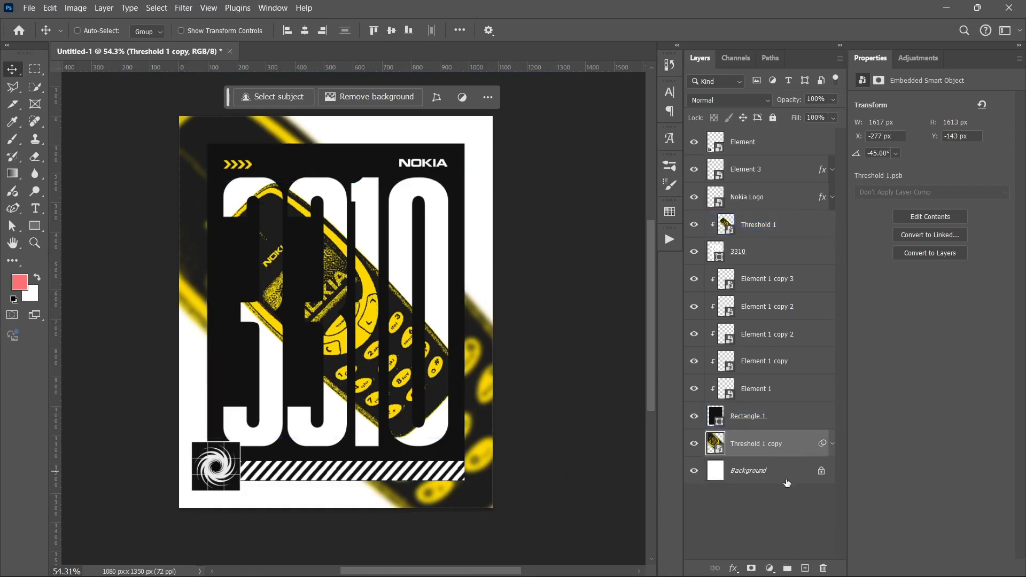
Place the Element 4 grid from the Nokia 3310 Assets folder directly above the Background layer.
{"action": "left_click", "coordinate": [785, 479]}
{"action": "mouse_move", "coordinate": [484, 547]}
{"action": "left_click", "coordinate": [413, 561]}
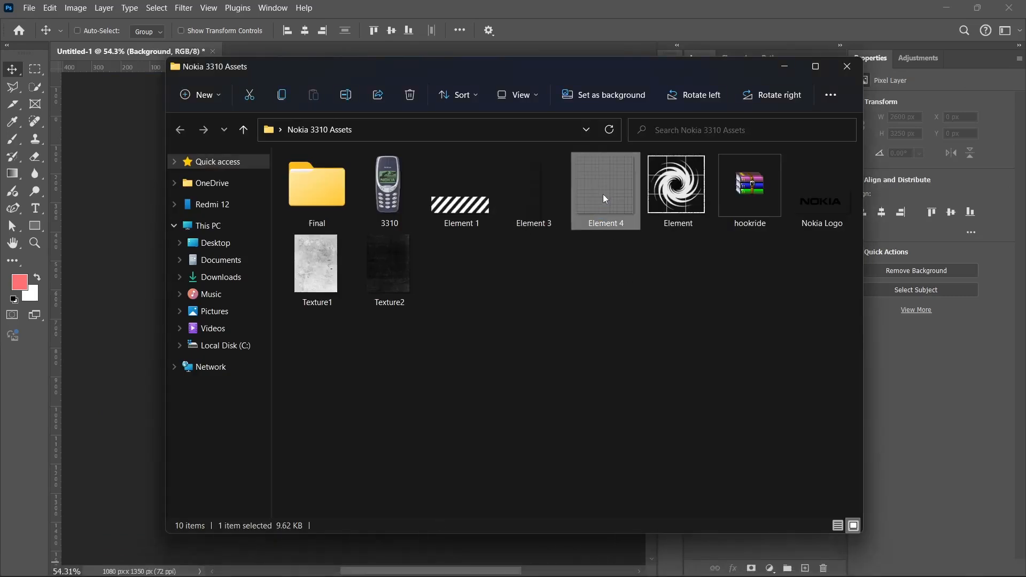
{"action": "left_click_drag", "start_coordinate": [603, 194], "coordinate": [208, 321]}
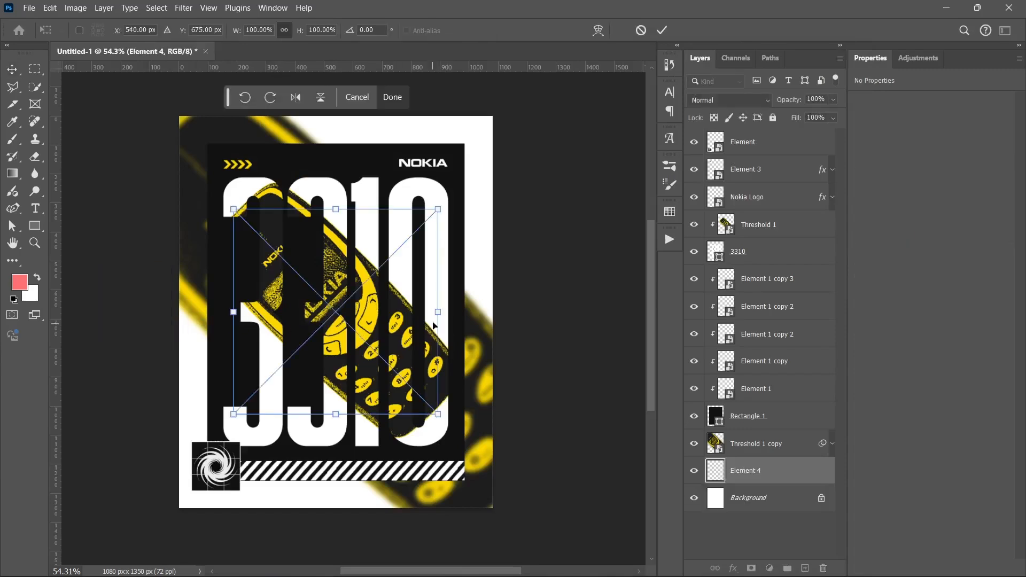
{"action": "left_click_drag", "start_coordinate": [437, 312], "coordinate": [483, 312]}
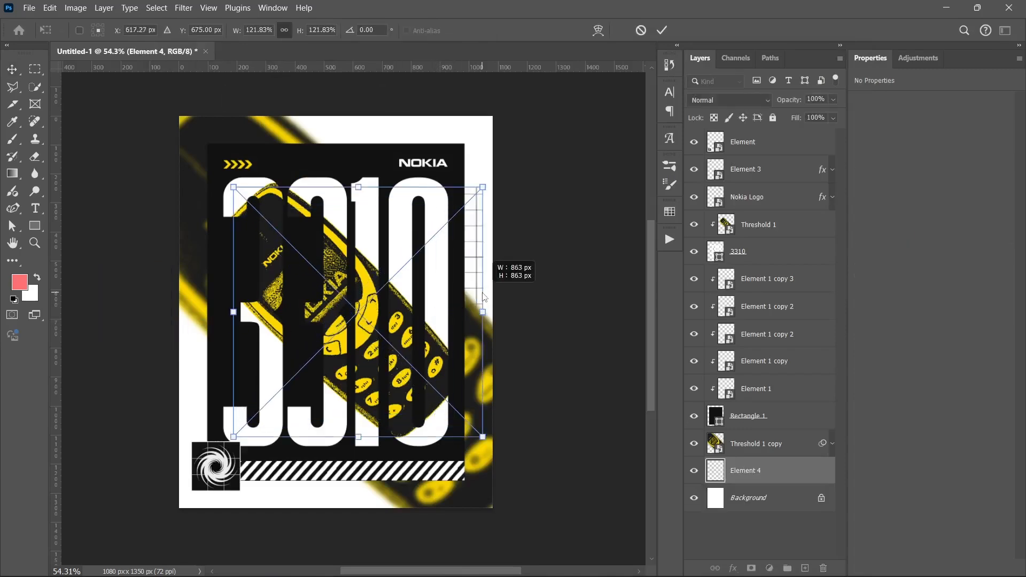
{"action": "key", "text": "super"}
{"action": "key", "text": "super"}
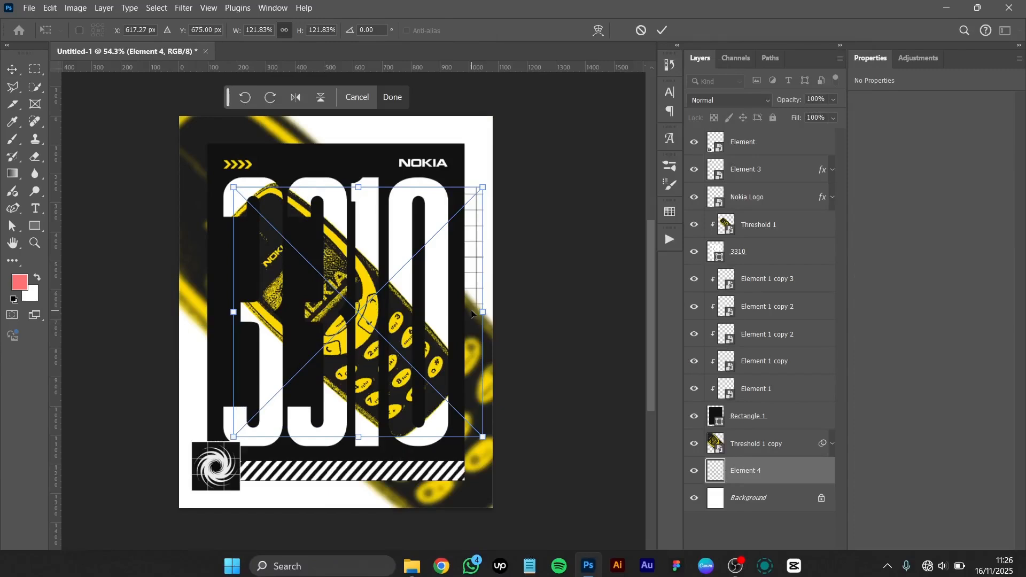
{"action": "key", "text": "ctrl+s"}
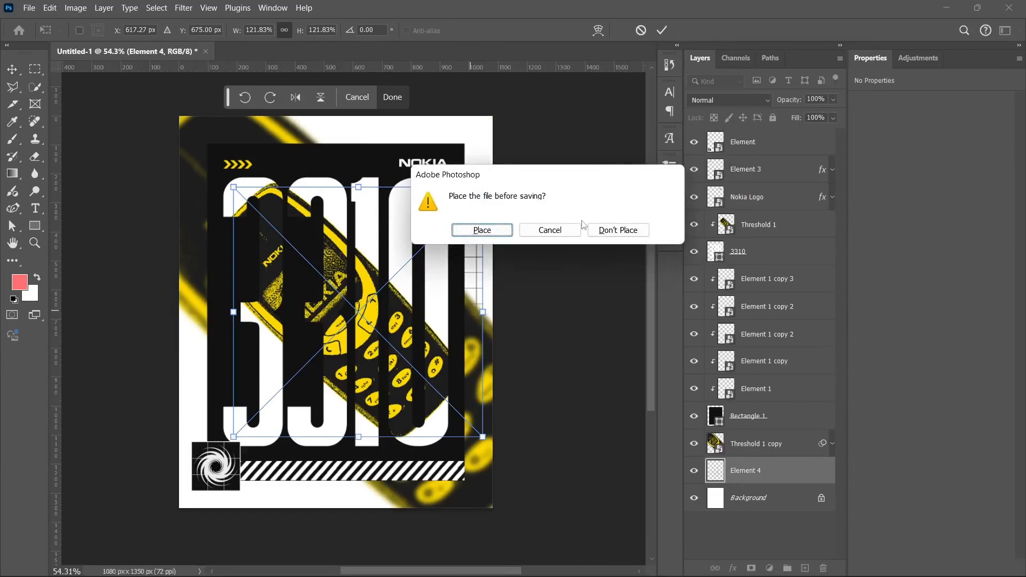
{"action": "left_click", "coordinate": [539, 230]}
{"action": "key", "text": "ctrl+z"}
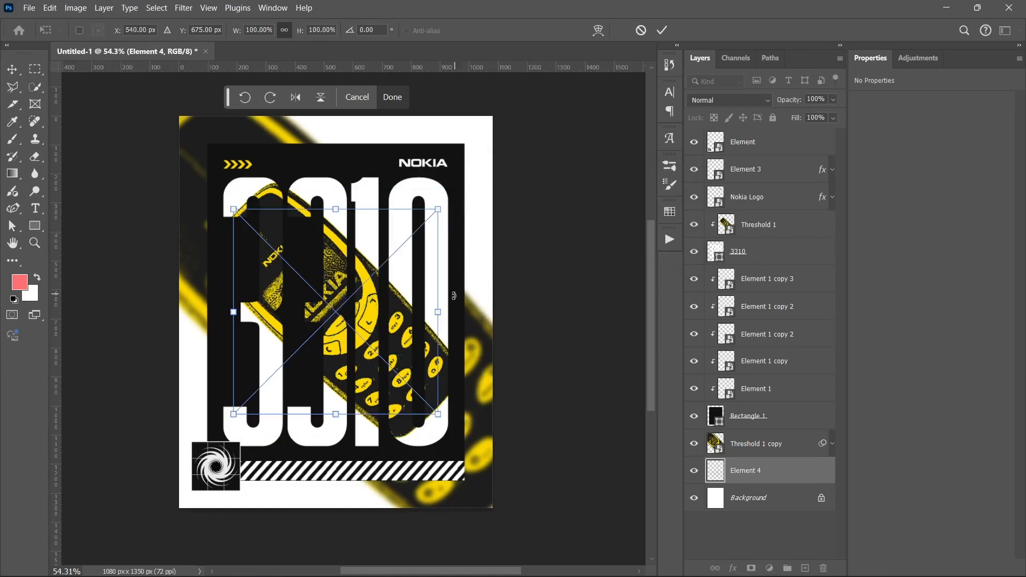
Scale the Element 4 grid about its center to 1116 x 1116 px and move it up to Y -7 px.
{"action": "left_click_drag", "start_coordinate": [441, 312], "coordinate": [500, 295]}
{"action": "key", "text": "Return"}
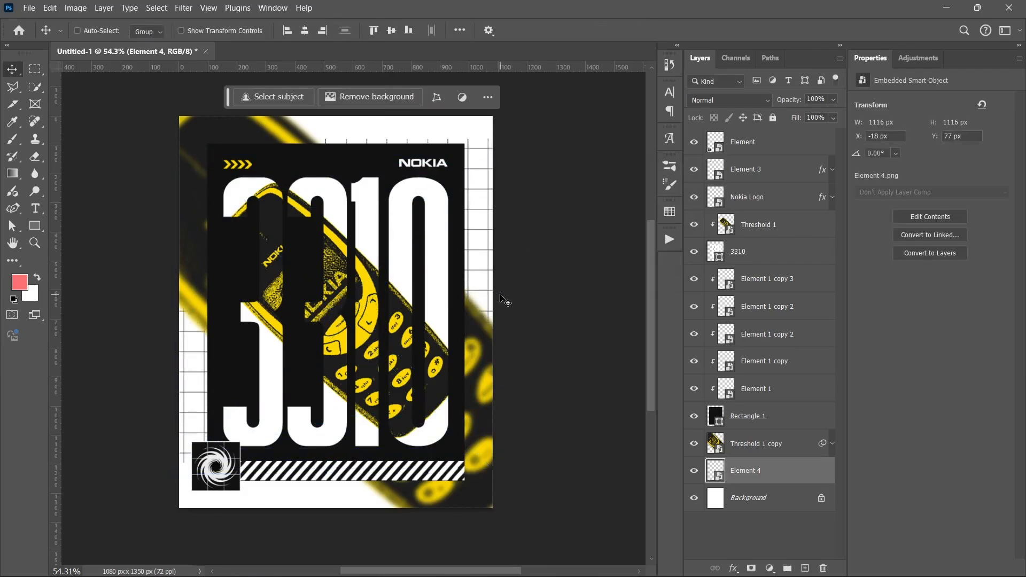
{"action": "left_click_drag", "start_coordinate": [254, 275], "coordinate": [300, 470]}
{"action": "left_click_drag", "start_coordinate": [297, 401], "coordinate": [301, 519]}
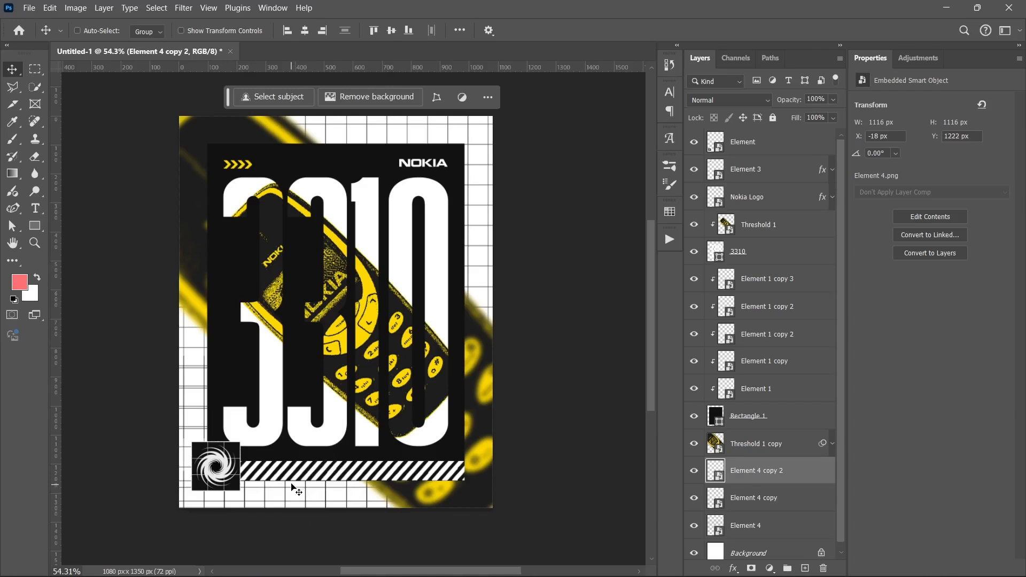
{"action": "left_click_drag", "start_coordinate": [293, 483], "coordinate": [295, 498]}
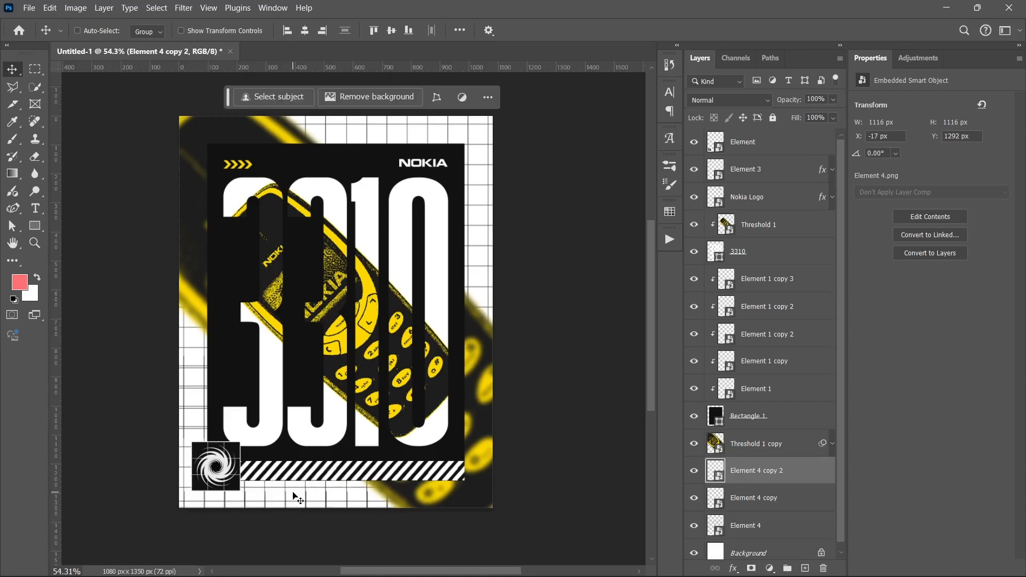
{"action": "key", "text": "Delete"}
{"action": "key", "text": "Delete"}
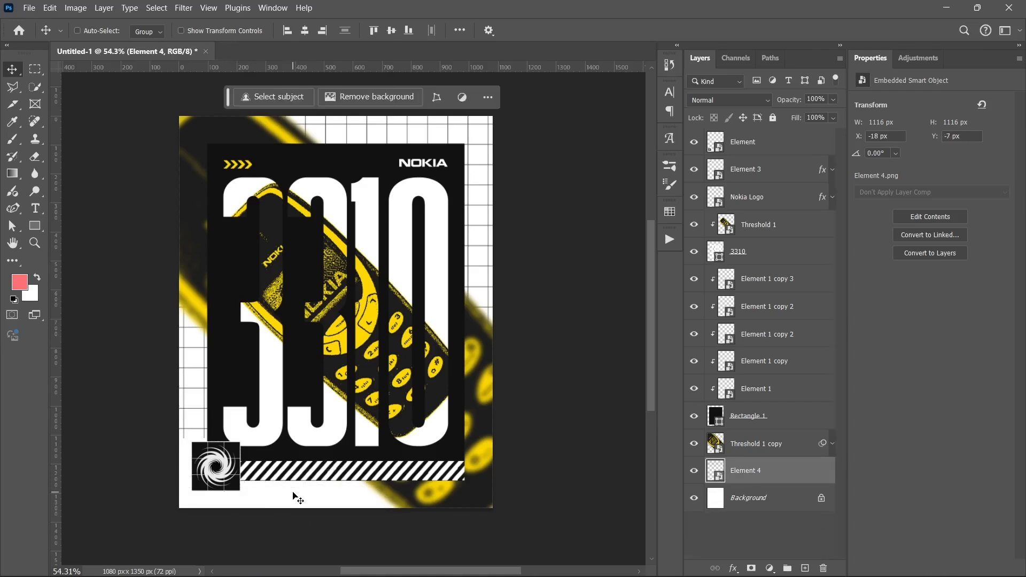
{"action": "key", "text": "ctrl+z"}
Duplicate the Element 4 grid straight down to Y 1109 px and set both grid layers' fill to 30%.
{"action": "left_click_drag", "start_coordinate": [278, 438], "coordinate": [277, 521]}
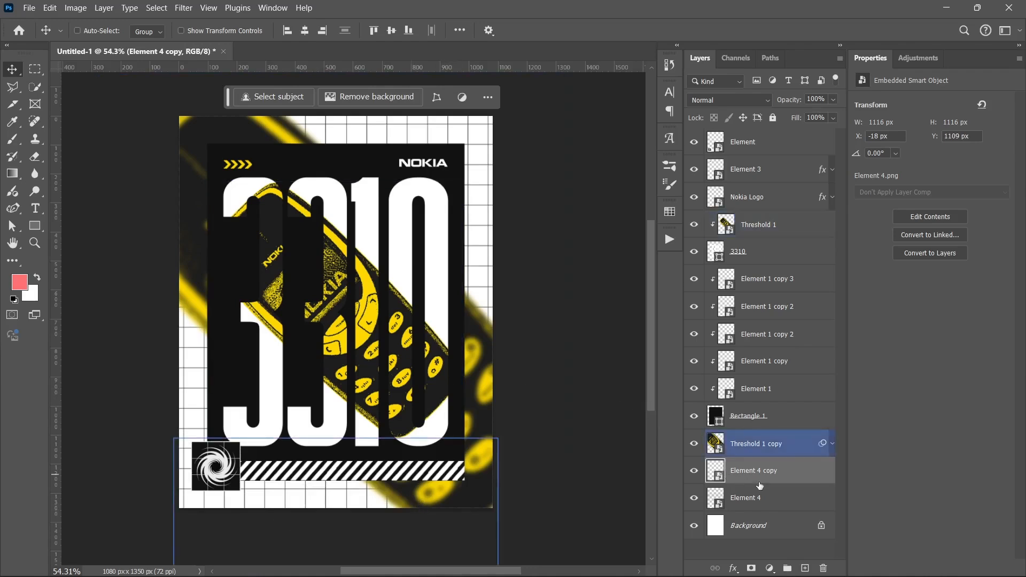
{"action": "left_click", "coordinate": [769, 498], "text": "shift"}
{"action": "left_click", "coordinate": [835, 121]}
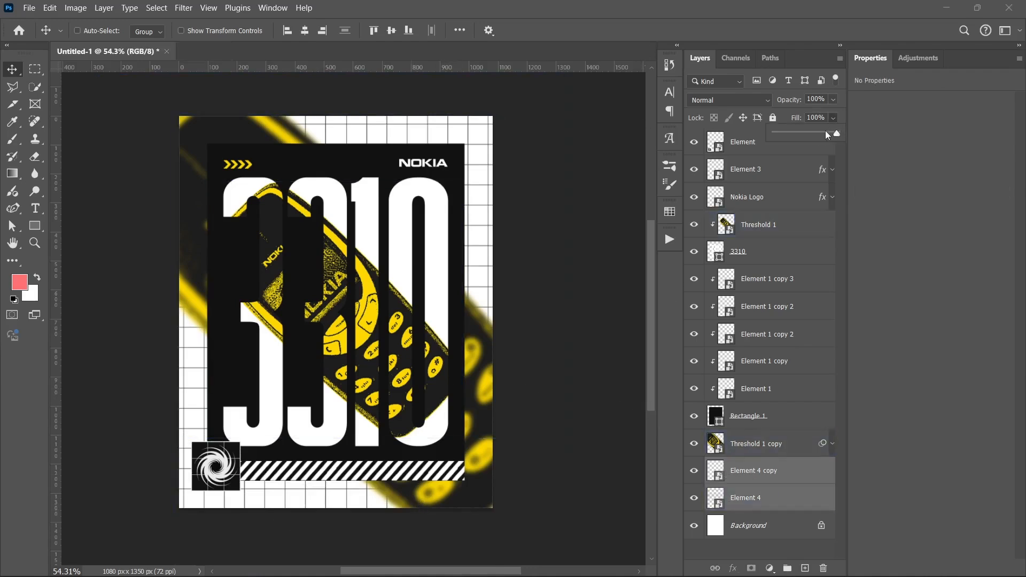
{"action": "left_click_drag", "start_coordinate": [825, 130], "coordinate": [795, 136]}
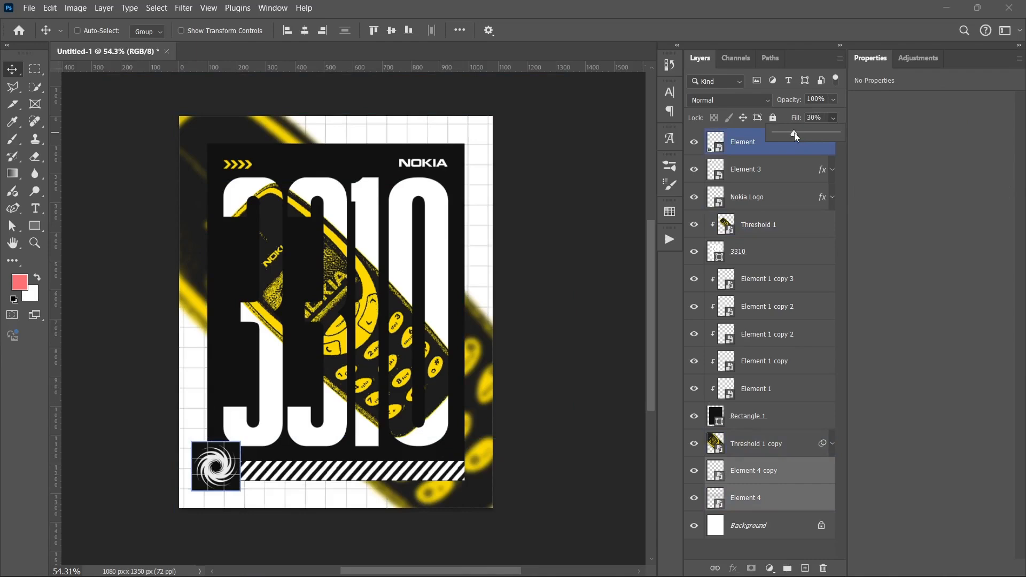
{"action": "left_click", "coordinate": [592, 254]}
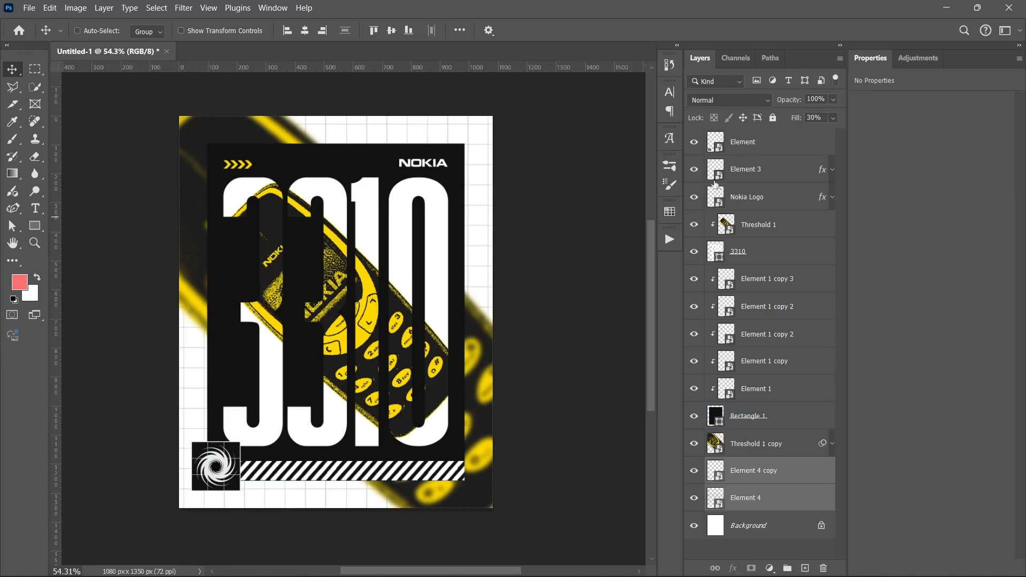
Place Texture1 from the Nokia 3310 Assets folder as the top layer, scaled to 90% about its center.
{"action": "left_click", "coordinate": [743, 143]}
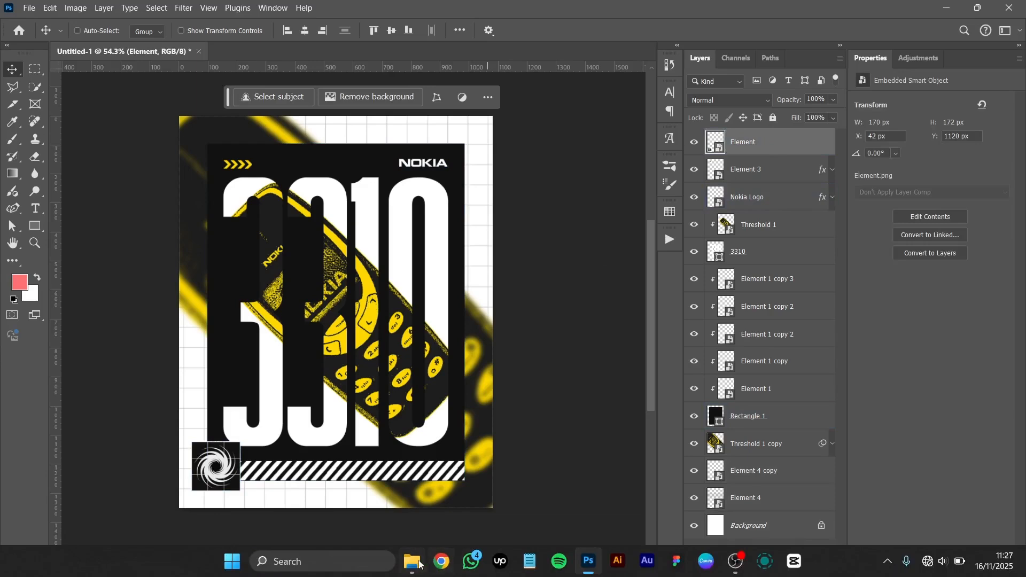
{"action": "left_click", "coordinate": [414, 562]}
{"action": "left_click", "coordinate": [391, 271]}
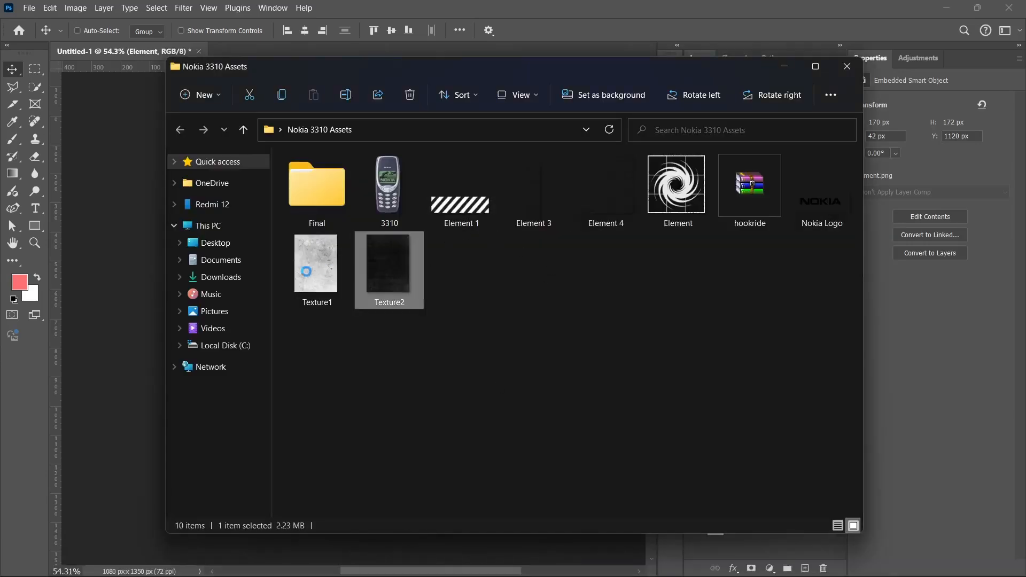
{"action": "left_click", "coordinate": [313, 274]}
{"action": "left_click_drag", "start_coordinate": [316, 273], "coordinate": [275, 267]}
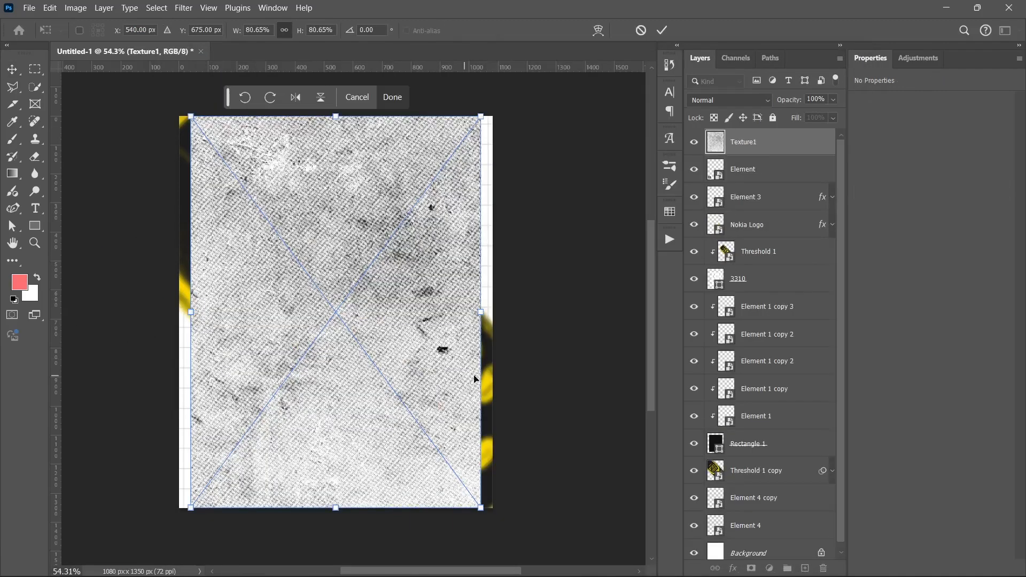
{"action": "left_click_drag", "start_coordinate": [480, 312], "coordinate": [497, 312]}
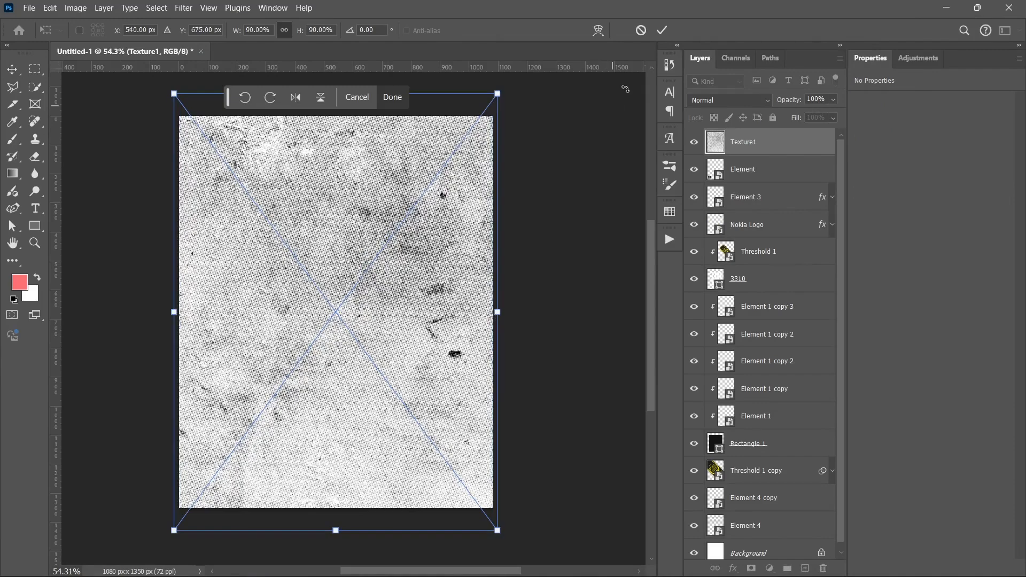
{"action": "left_click", "coordinate": [668, 31]}
Set the Texture1 layer's blend mode to Darken and its fill to 38%.
{"action": "left_click", "coordinate": [727, 99]}
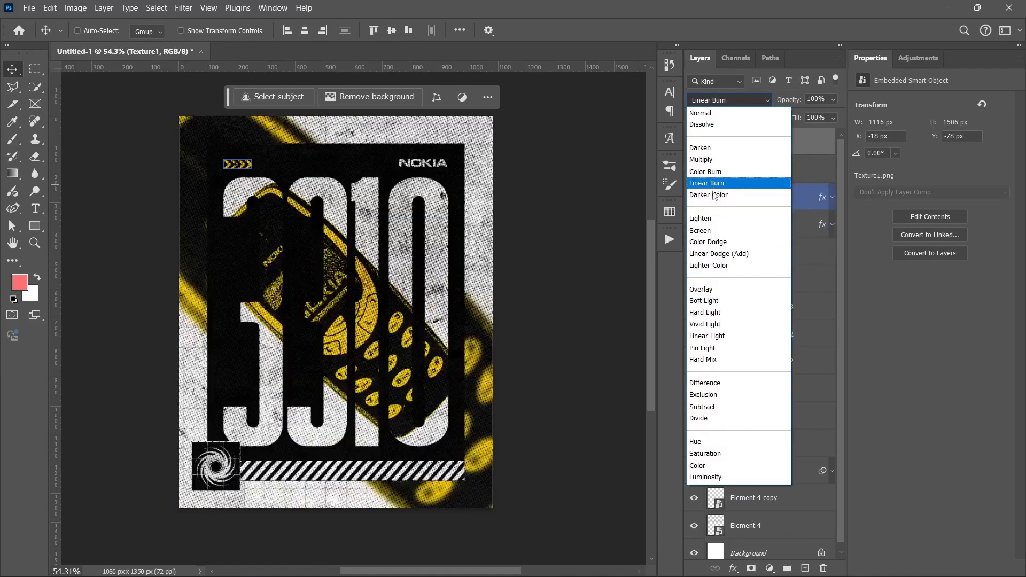
{"action": "left_click", "coordinate": [705, 148]}
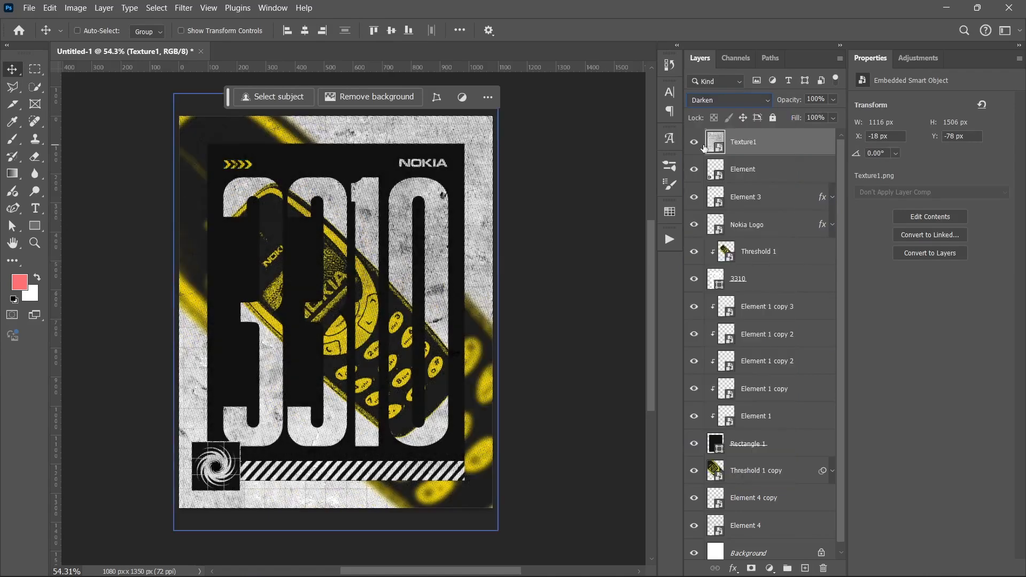
{"action": "left_click", "coordinate": [816, 118]}
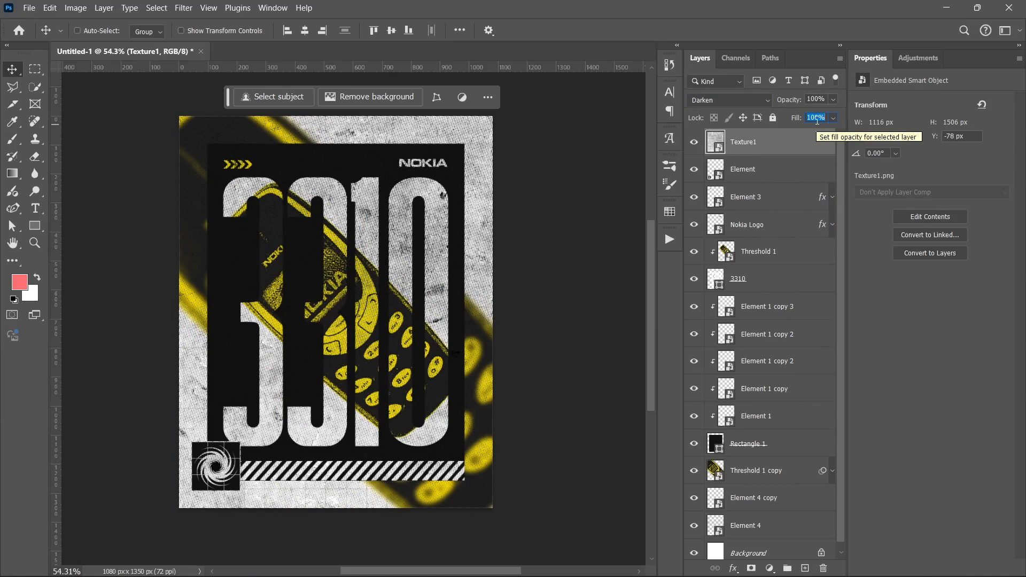
{"action": "type", "text": "38"}
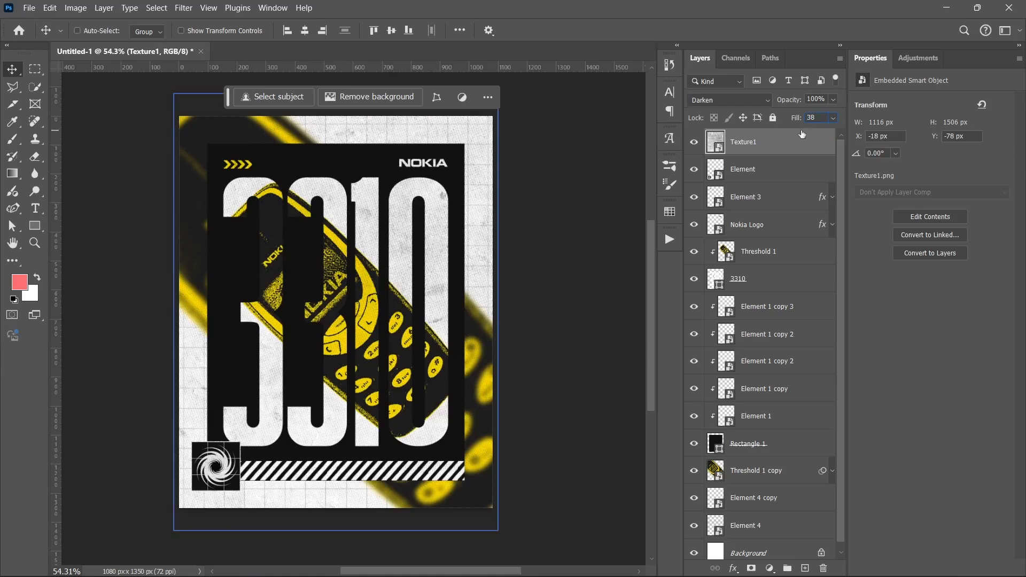
{"action": "key", "text": "Return"}
Place Texture2 from the Nokia 3310 Assets folder as the top layer, scaled to 87.10%, and blend it with Screen.
{"action": "left_click", "coordinate": [412, 561]}
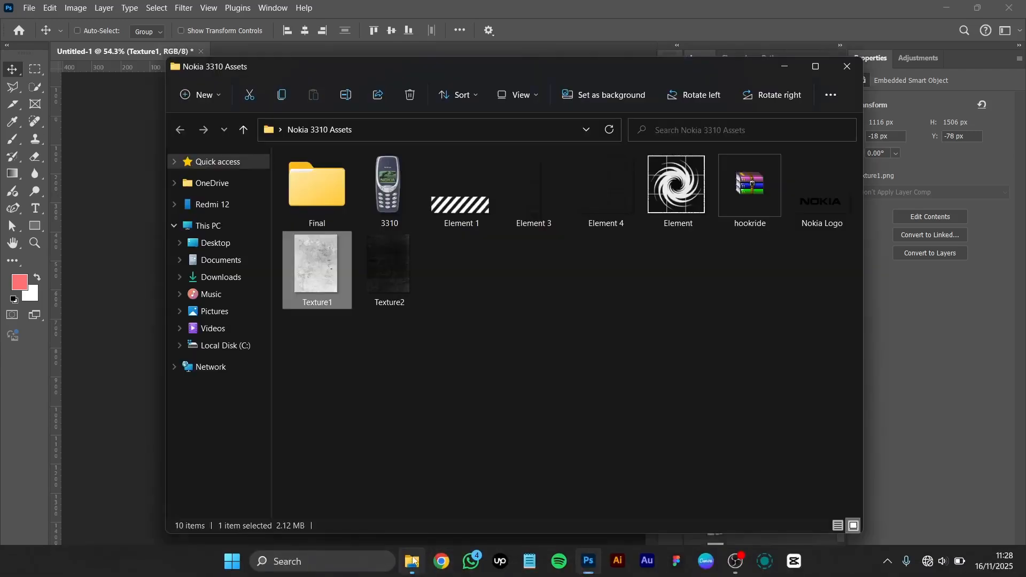
{"action": "left_click", "coordinate": [395, 263]}
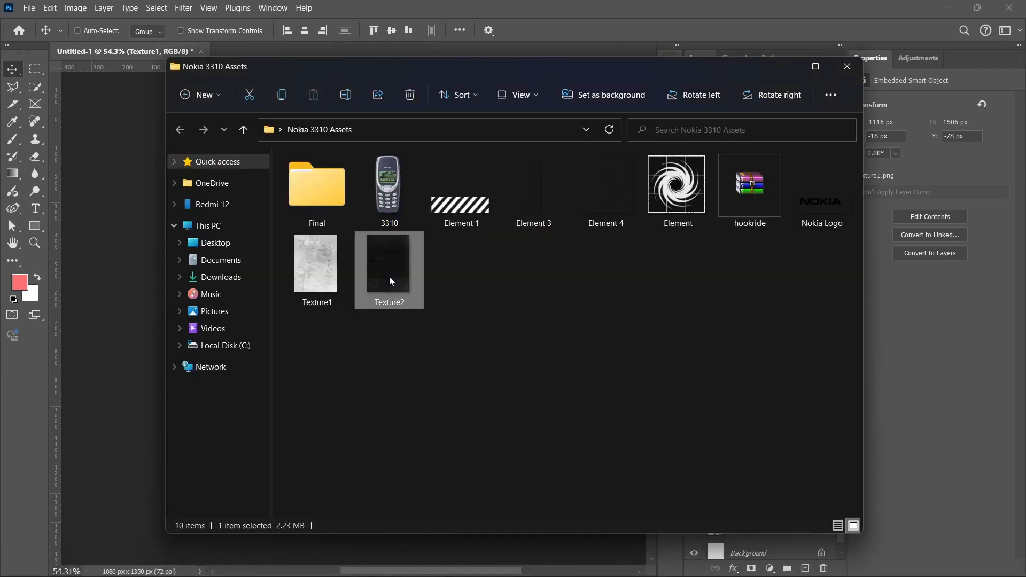
{"action": "left_click_drag", "start_coordinate": [389, 276], "coordinate": [107, 320]}
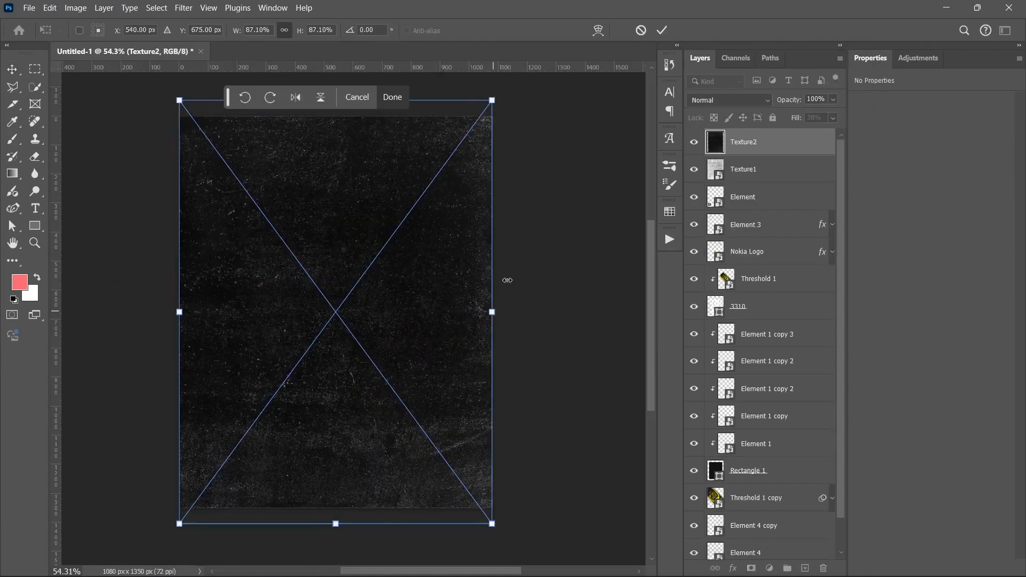
{"action": "left_click", "coordinate": [662, 30]}
{"action": "left_click", "coordinate": [710, 100]}
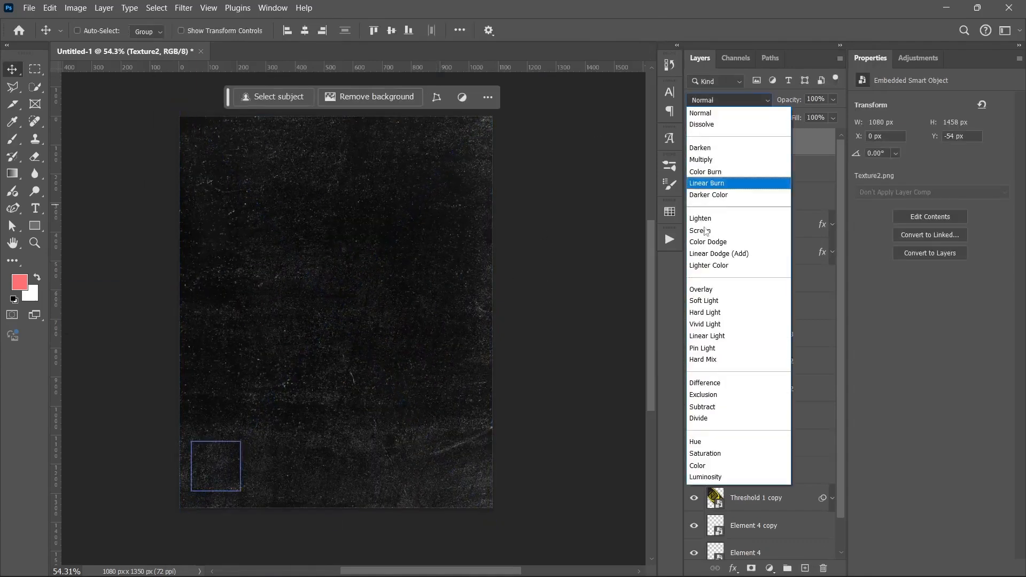
{"action": "left_click", "coordinate": [700, 231]}
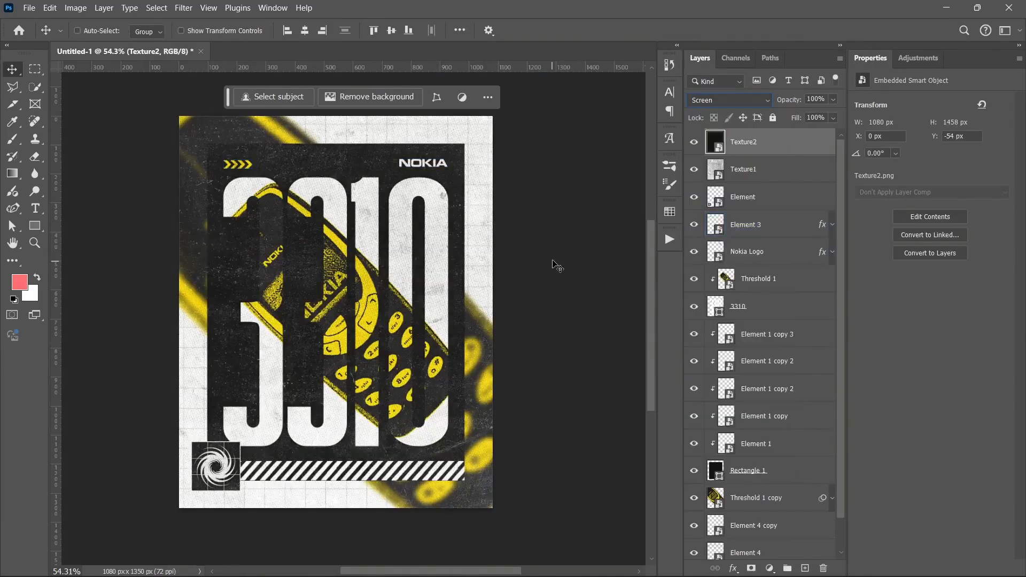